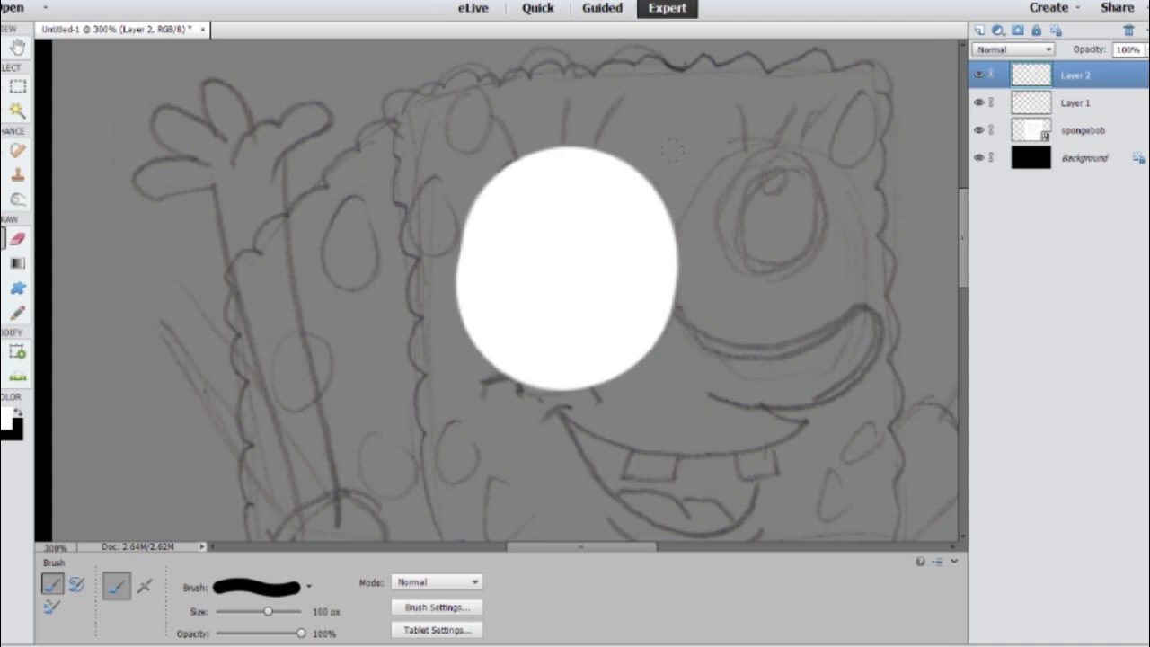
Paint the right eyeball solid white over the sketch and hide the eyeball layer
{"action": "left_click_drag", "start_coordinate": [671, 150], "coordinate": [791, 250]}
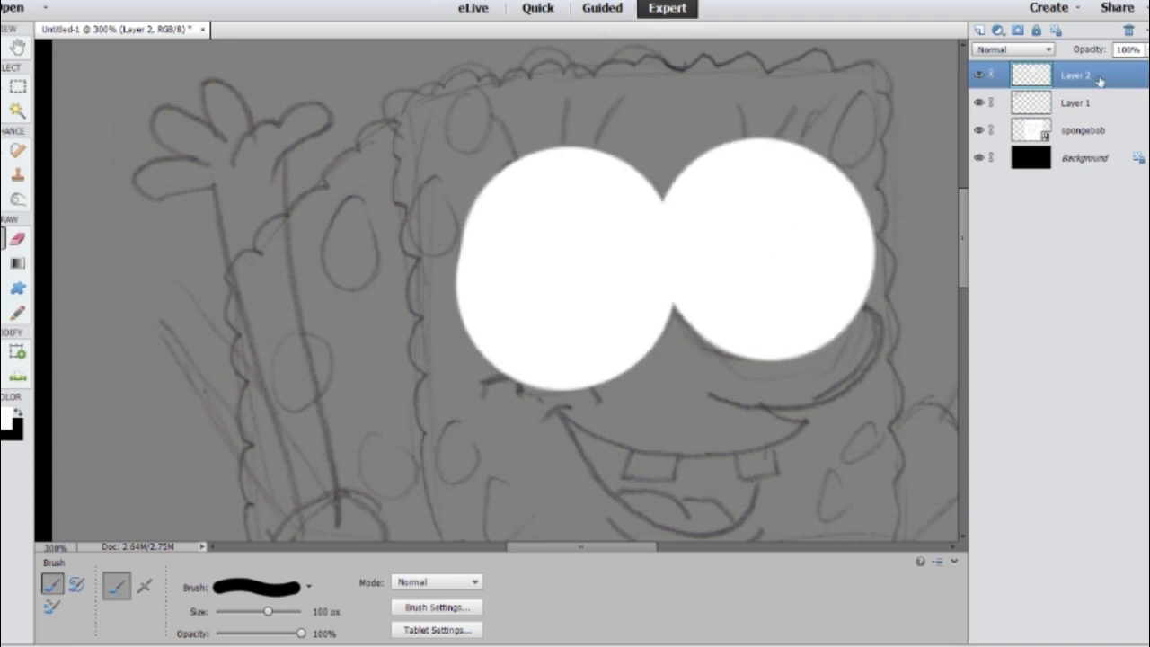
{"action": "left_click", "coordinate": [980, 74]}
On a new layer, stamp a light-blue iris on each eye with a 60 px brush, sampling the colour from the palette swatches
{"action": "left_click", "coordinate": [980, 30]}
{"action": "left_click_drag", "start_coordinate": [267, 611], "coordinate": [255, 612]}
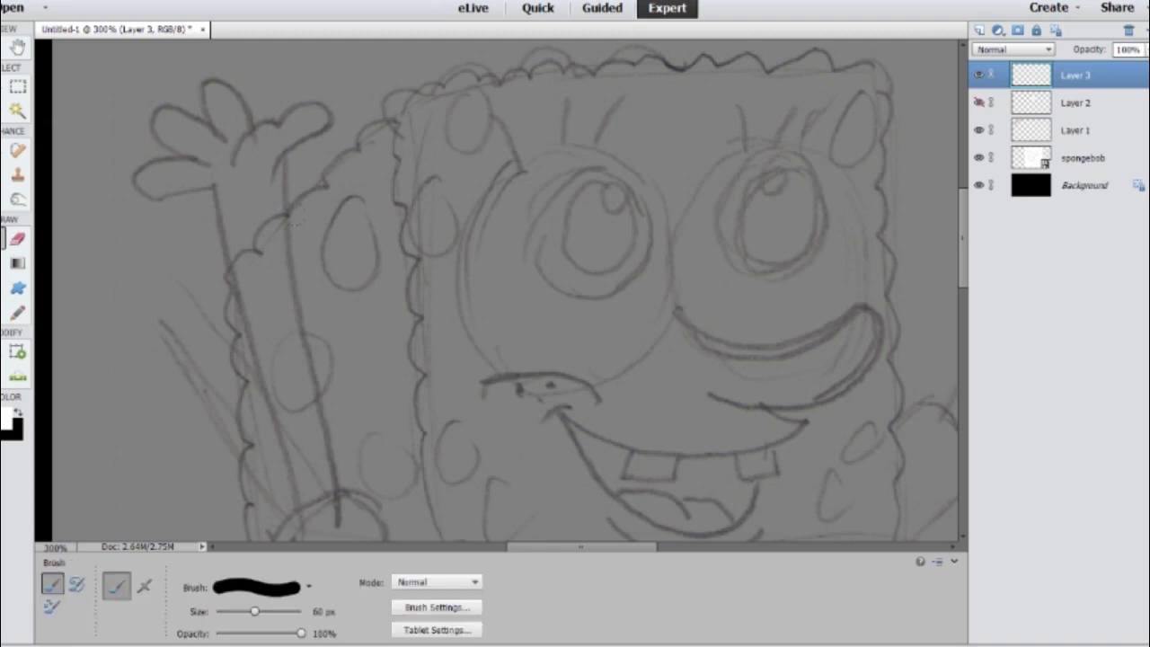
{"action": "key", "text": "x"}
{"action": "left_click", "coordinate": [547, 259], "text": "alt"}
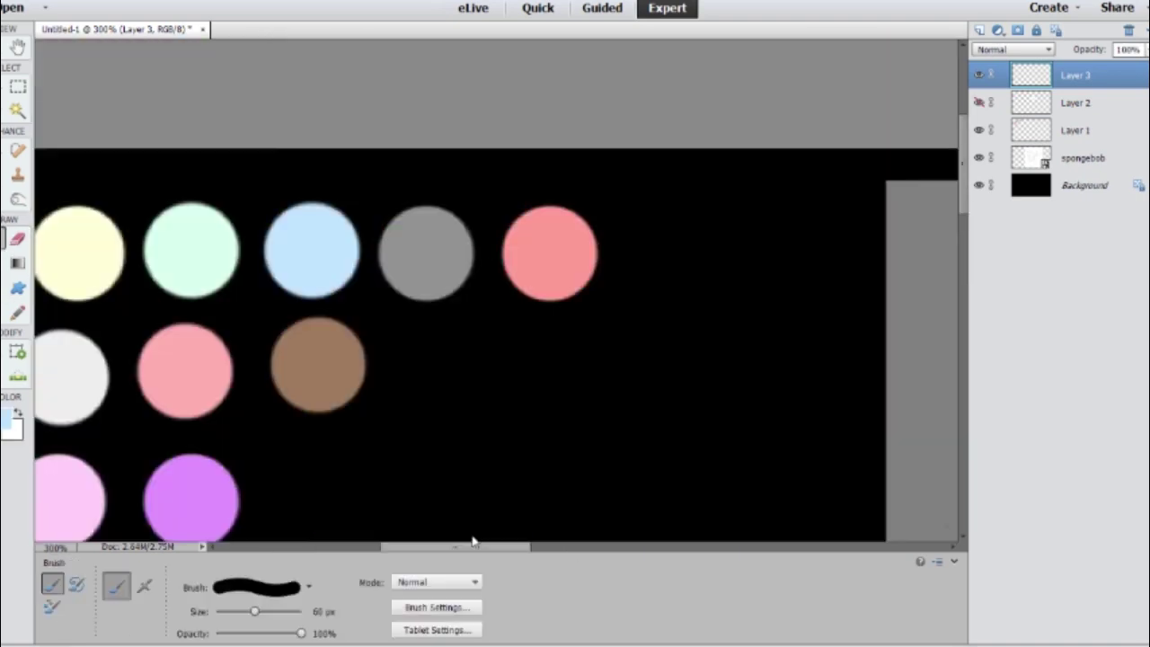
{"action": "left_click", "coordinate": [407, 389]}
{"action": "left_click", "coordinate": [220, 409]}
Add another new layer on top and set the iris layer's opacity to 50%
{"action": "left_click", "coordinate": [979, 75]}
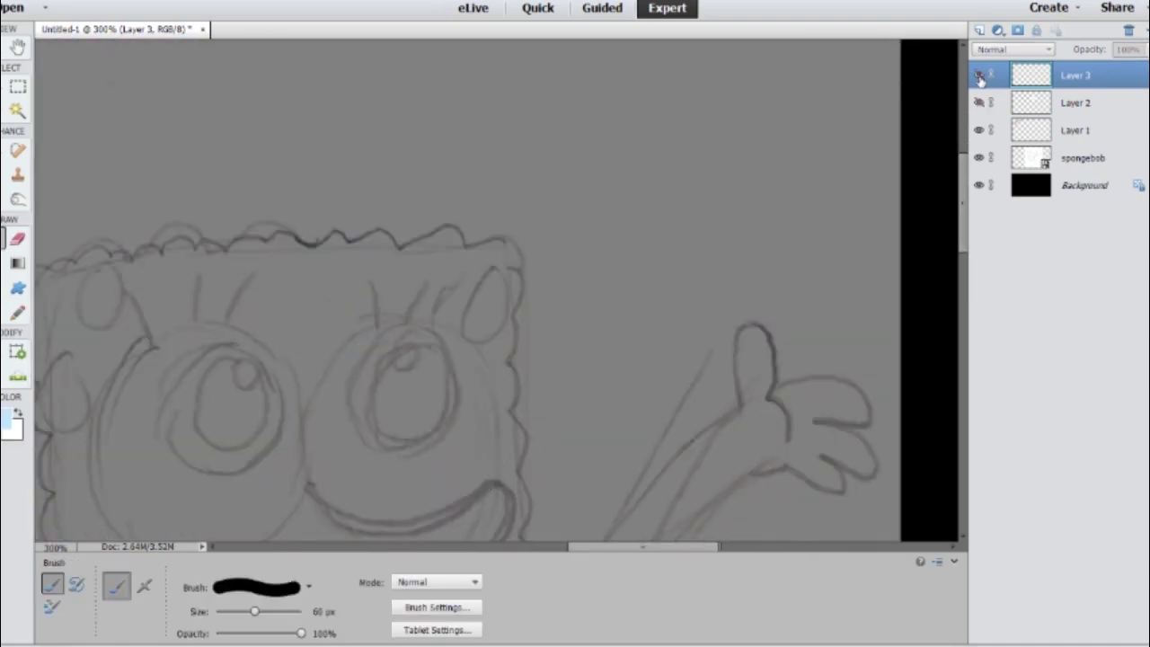
{"action": "left_click", "coordinate": [980, 30]}
{"action": "left_click_drag", "start_coordinate": [644, 547], "coordinate": [601, 547]}
{"action": "left_click", "coordinate": [979, 102]}
{"action": "left_click", "coordinate": [1076, 103]}
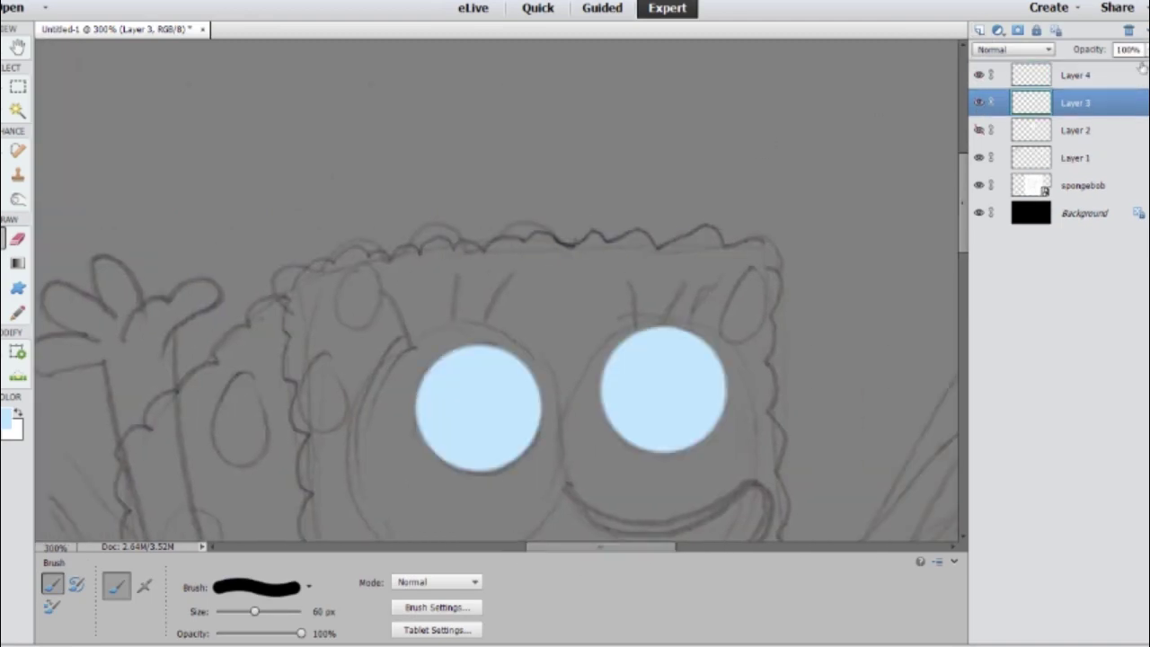
{"action": "left_click", "coordinate": [1126, 49]}
{"action": "type", "text": "50"}
Darken the centres of both irises with the Burn tool, following the sketched pupils
{"action": "left_click", "coordinate": [18, 199]}
{"action": "left_click_drag", "start_coordinate": [486, 409], "coordinate": [468, 384]}
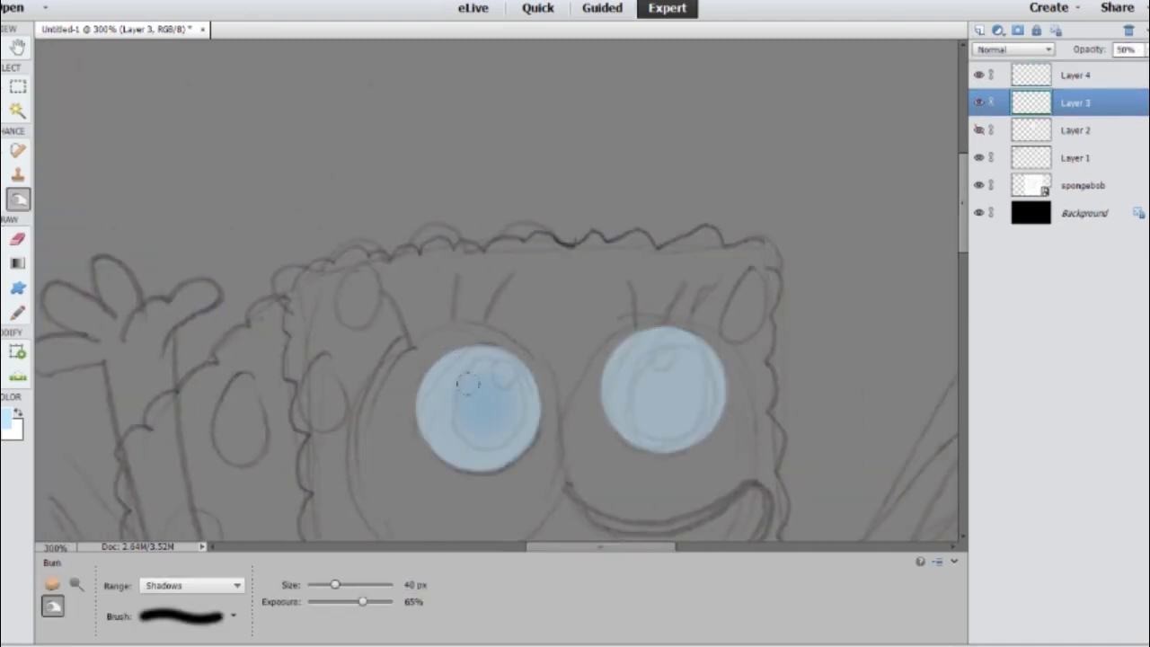
{"action": "left_click_drag", "start_coordinate": [669, 413], "coordinate": [631, 373]}
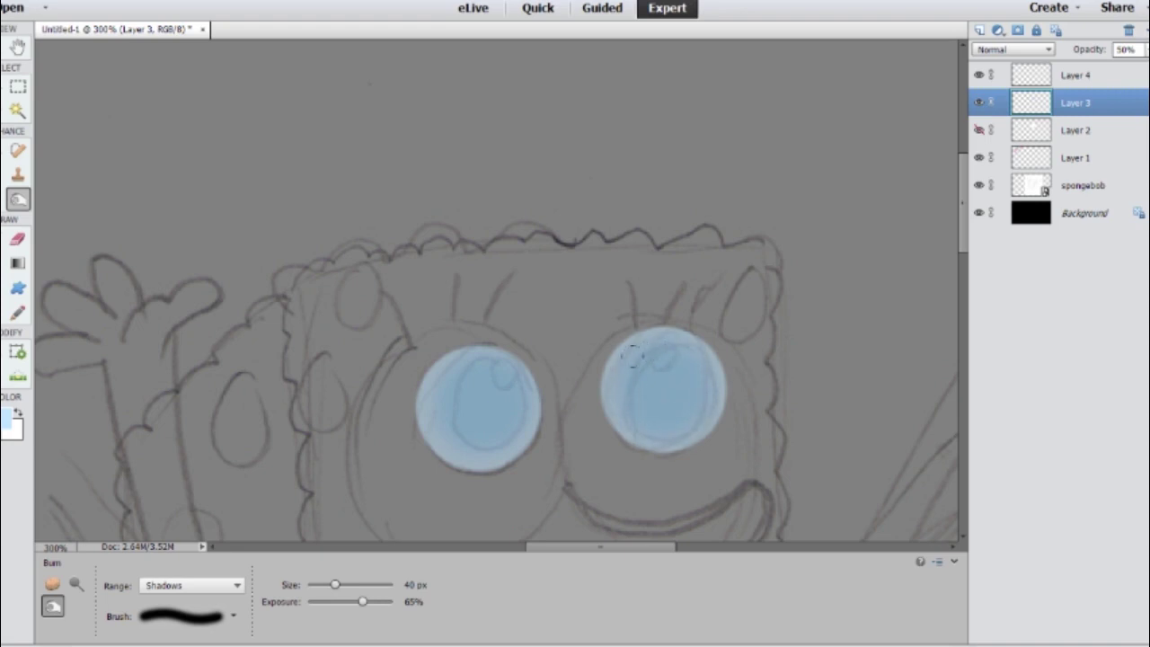
{"action": "left_click_drag", "start_coordinate": [493, 414], "coordinate": [468, 385]}
{"action": "left_click_drag", "start_coordinate": [636, 360], "coordinate": [670, 404]}
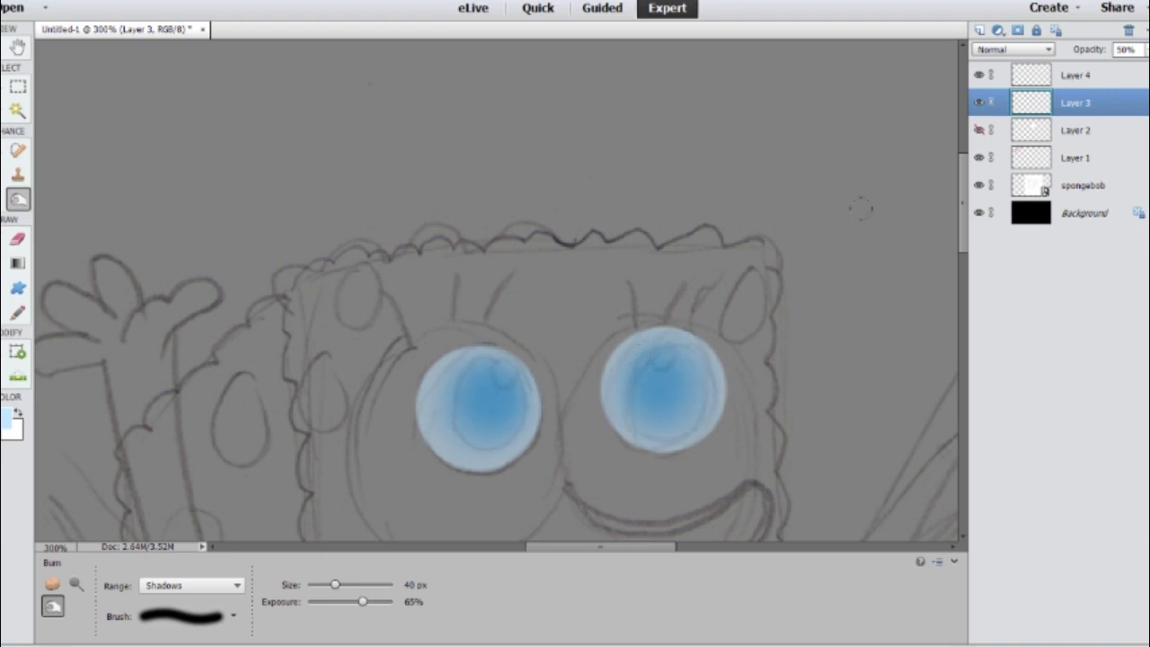
Show the white eyeball layer to check the shaded irises against it
{"action": "left_click", "coordinate": [980, 131]}
{"action": "left_click", "coordinate": [980, 130]}
{"action": "left_click", "coordinate": [980, 130]}
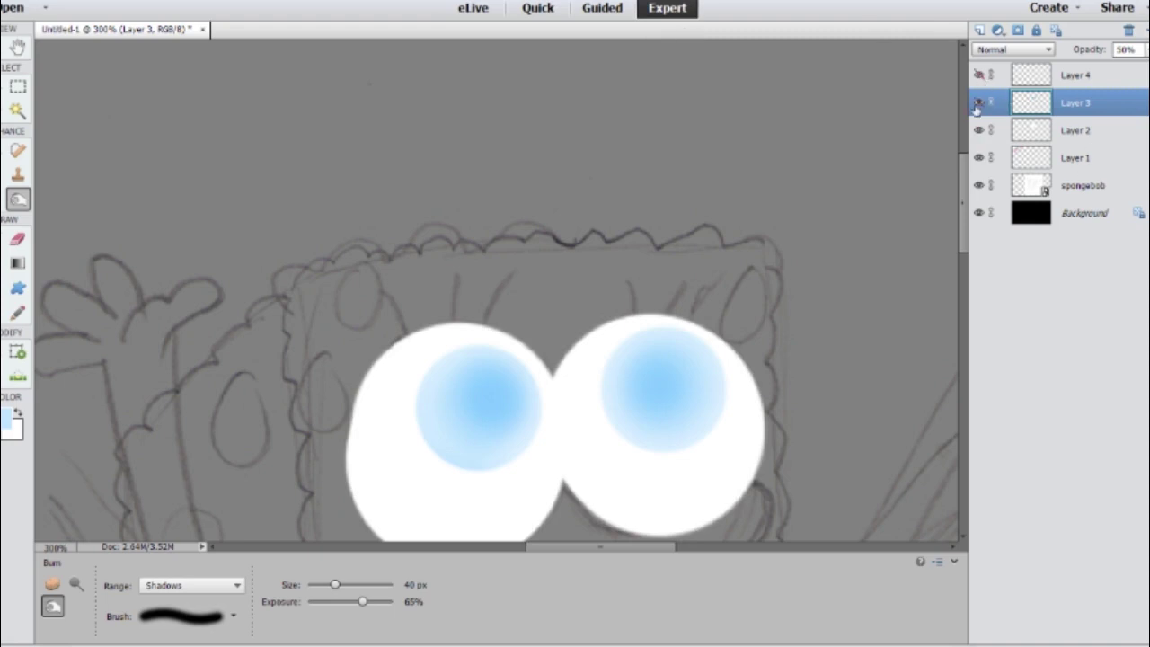
With the iris and eyeball layers hidden, paint a soft white highlight in each pupil on the top layer with a 20 px brush
{"action": "left_click", "coordinate": [978, 105]}
{"action": "left_click", "coordinate": [980, 131]}
{"action": "left_click", "coordinate": [980, 74]}
{"action": "left_click", "coordinate": [1076, 75]}
{"action": "key", "text": "x"}
{"action": "key", "text": "b"}
{"action": "left_click", "coordinate": [313, 612]}
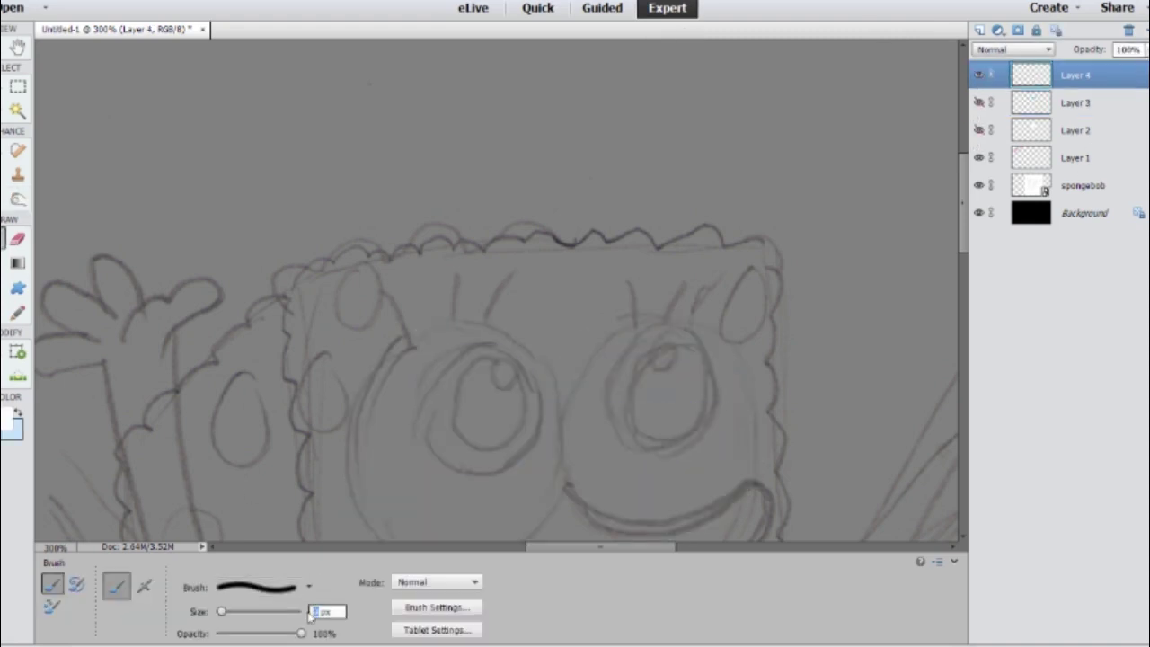
{"action": "type", "text": "30"}
{"action": "left_click", "coordinate": [502, 376]}
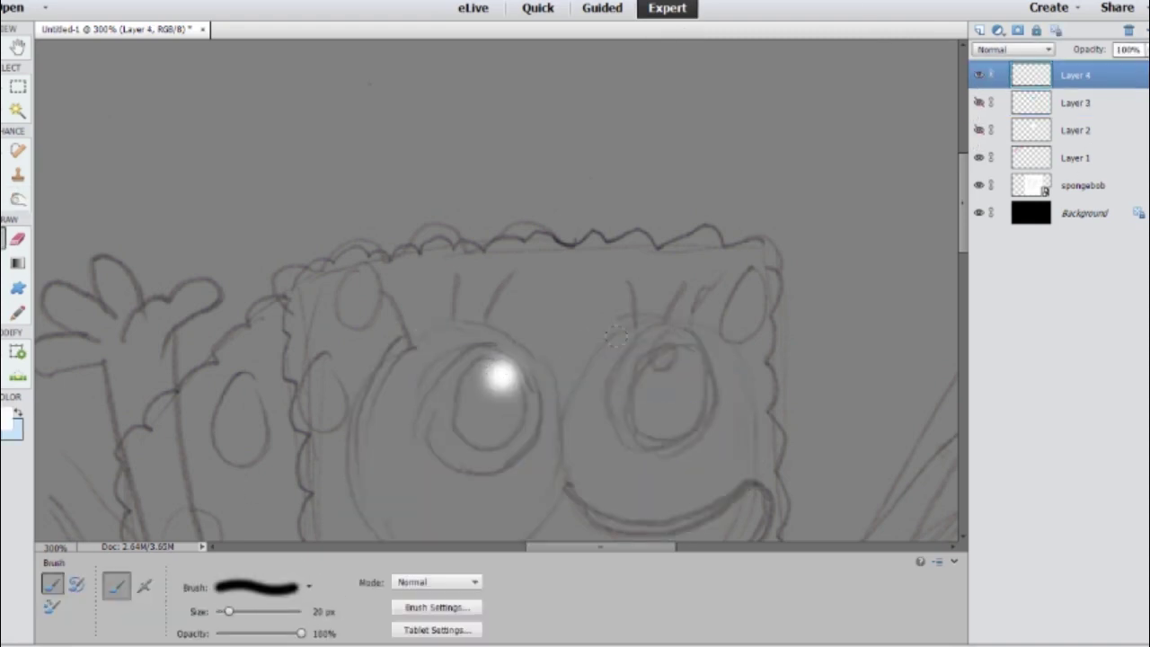
{"action": "left_click", "coordinate": [661, 359]}
Show the iris and eyeball layers again and restore the iris layer to full opacity
{"action": "left_click", "coordinate": [979, 102]}
{"action": "left_click", "coordinate": [1076, 102]}
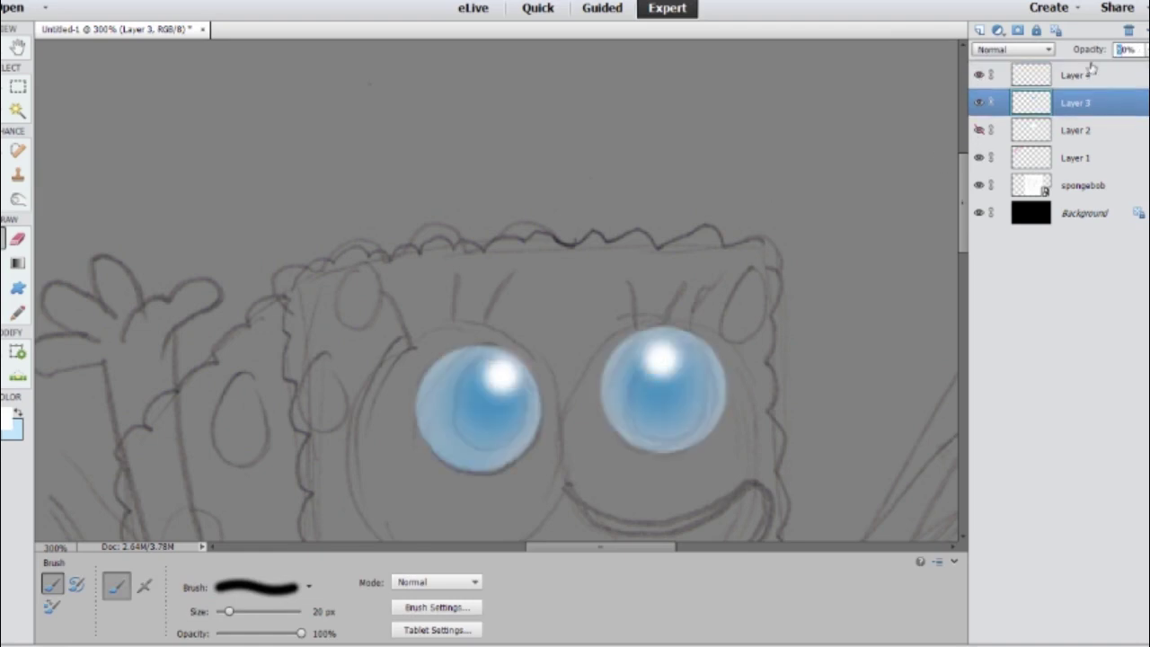
{"action": "left_click", "coordinate": [979, 131]}
{"action": "left_click", "coordinate": [1076, 75]}
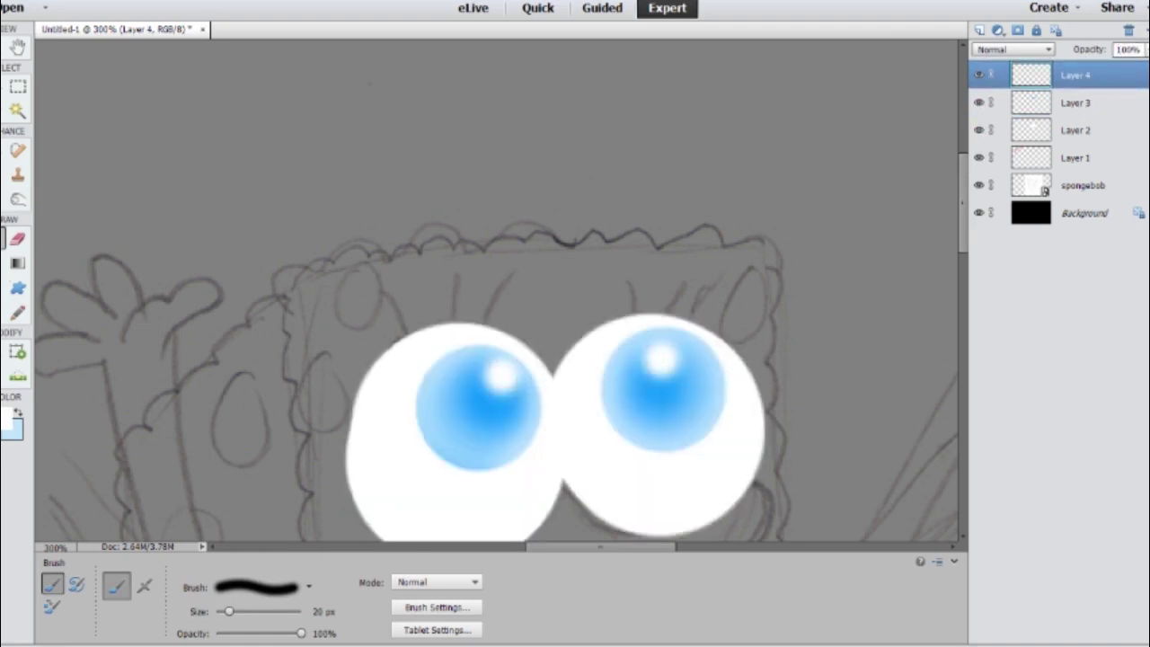
On a new layer above the eyeballs, load their outline as a selection and paint a soft light-grey shadow between them with a 13 px brush
{"action": "left_click", "coordinate": [1076, 130]}
{"action": "left_click", "coordinate": [980, 31]}
{"action": "left_click", "coordinate": [1031, 158], "text": "ctrl"}
{"action": "key", "text": "i"}
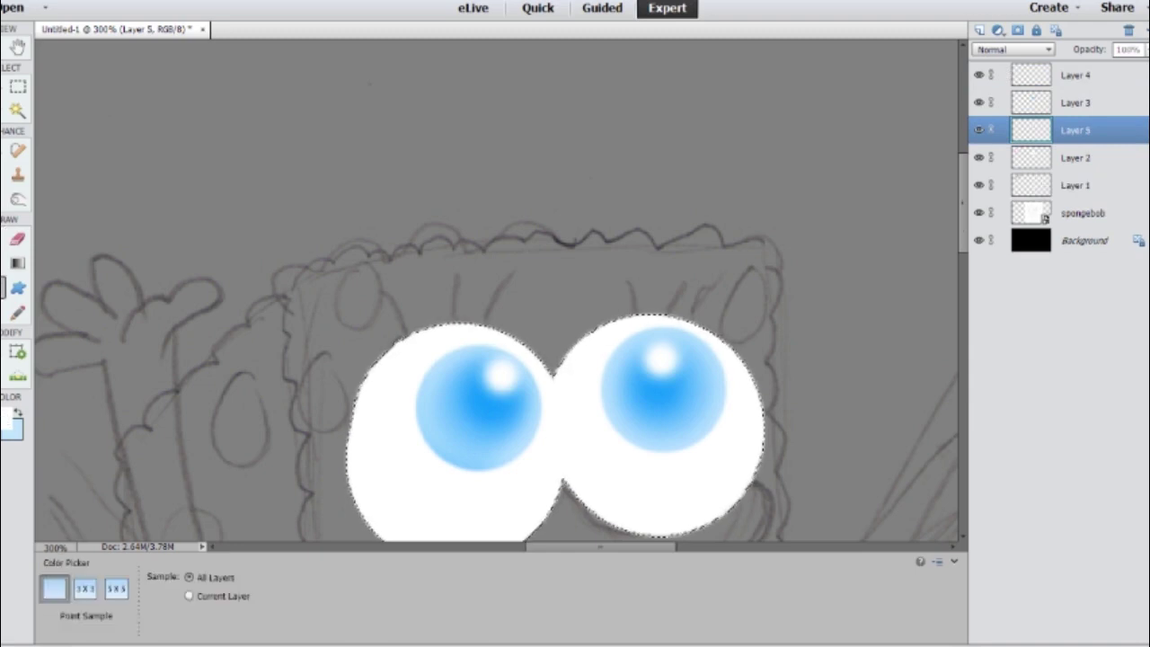
{"action": "key", "text": "b"}
{"action": "key", "text": "bracketleft"}
{"action": "mouse_move", "coordinate": [562, 356]}
{"action": "left_mouse_down"}
{"action": "mouse_move", "coordinate": [566, 504]}
{"action": "mouse_move", "coordinate": [575, 495]}
{"action": "left_mouse_up"}
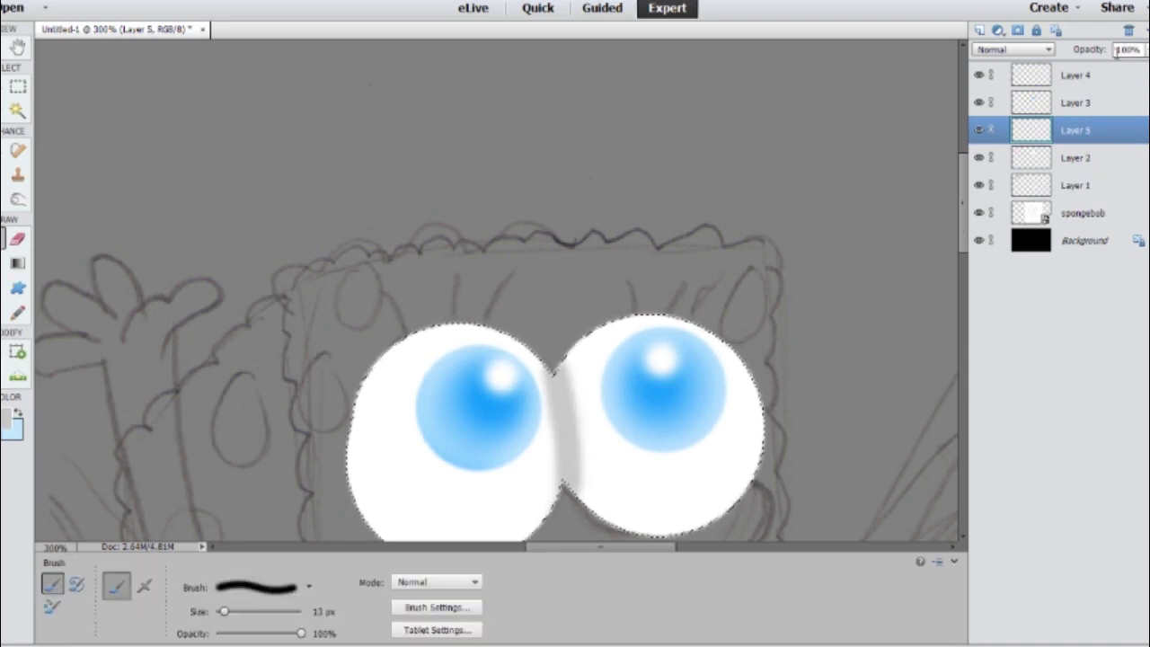
Set the opacity of the grey shadow layer to 40%
{"action": "key", "text": "ctrl+1"}
{"action": "type", "text": "40"}
{"action": "key", "text": "Return"}
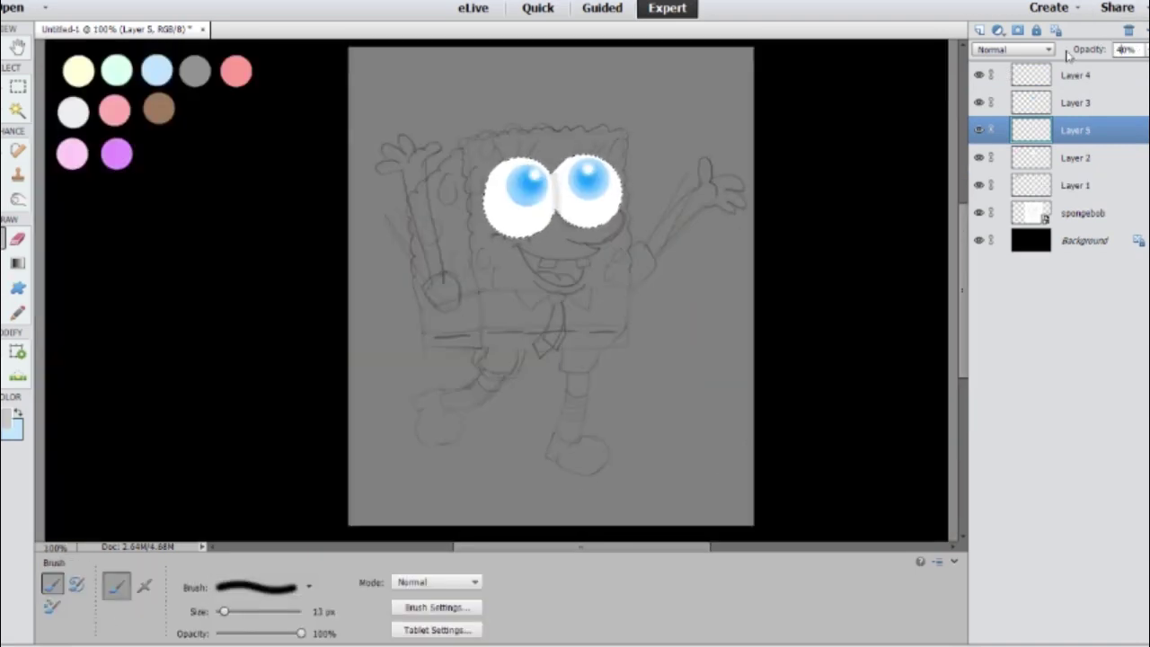
Merge the eyeball, shadow, iris and highlight layers into a single eyes layer
{"action": "left_click", "coordinate": [1074, 157]}
{"action": "left_click", "coordinate": [1076, 76], "text": "shift"}
{"action": "key", "text": "ctrl+e"}
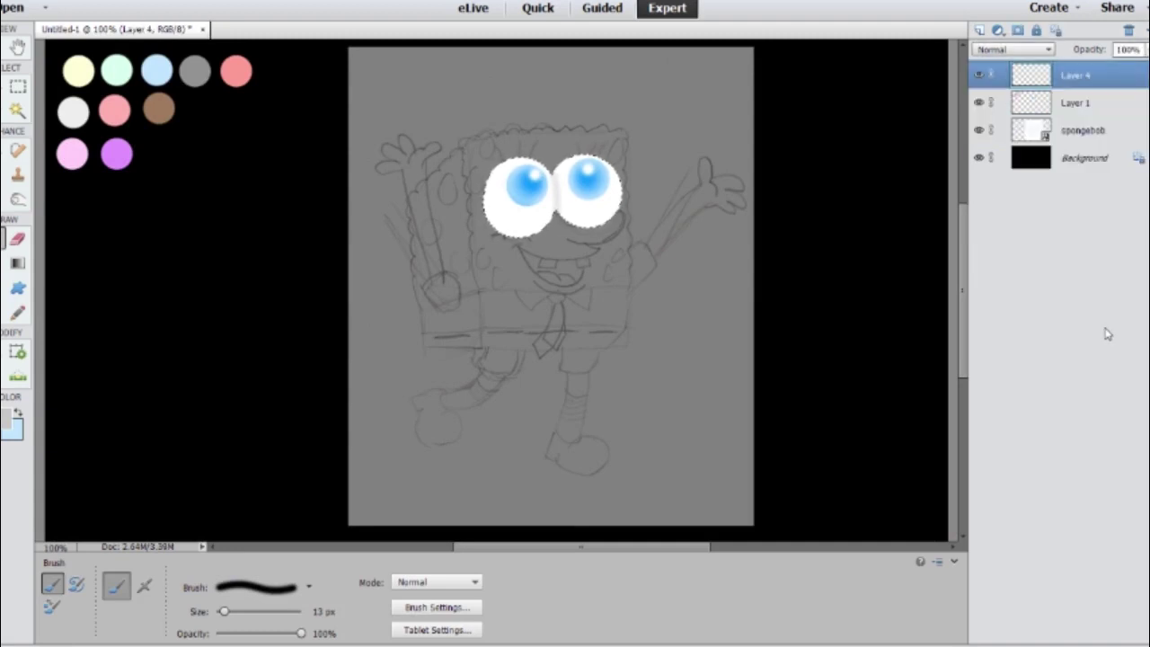
On a new layer with the eyes hidden, paint the curved nose in the palette's pale yellow with a 19 px brush
{"action": "left_click", "coordinate": [980, 30]}
{"action": "key", "text": "d"}
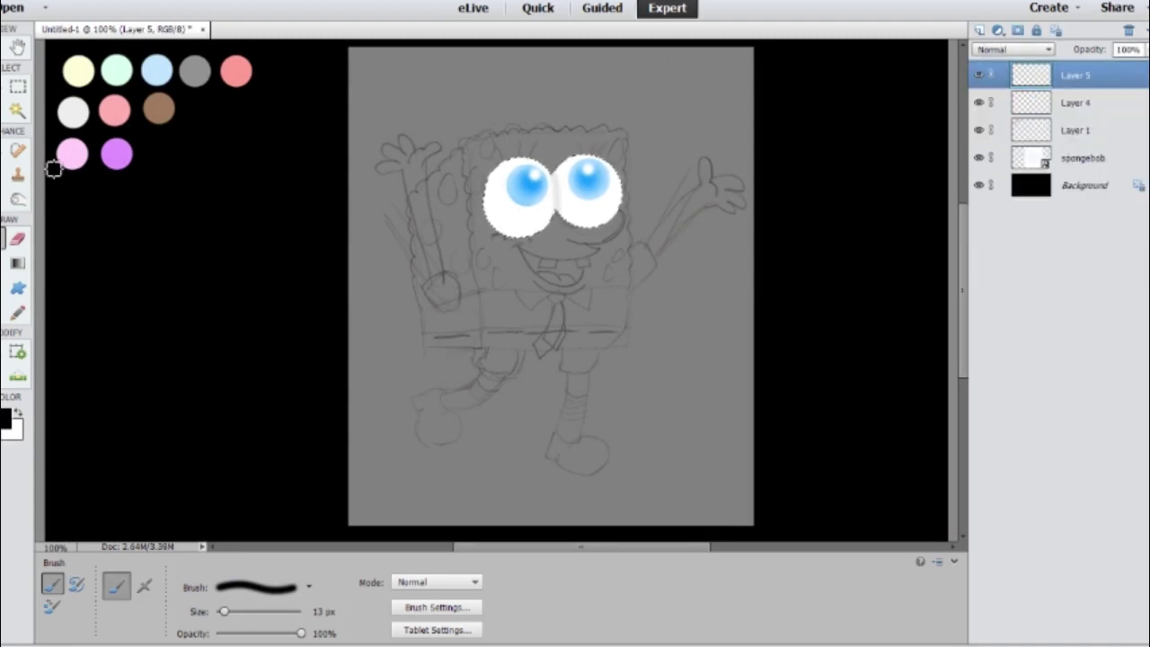
{"action": "left_click", "coordinate": [79, 70], "text": "alt"}
{"action": "left_click", "coordinate": [980, 103]}
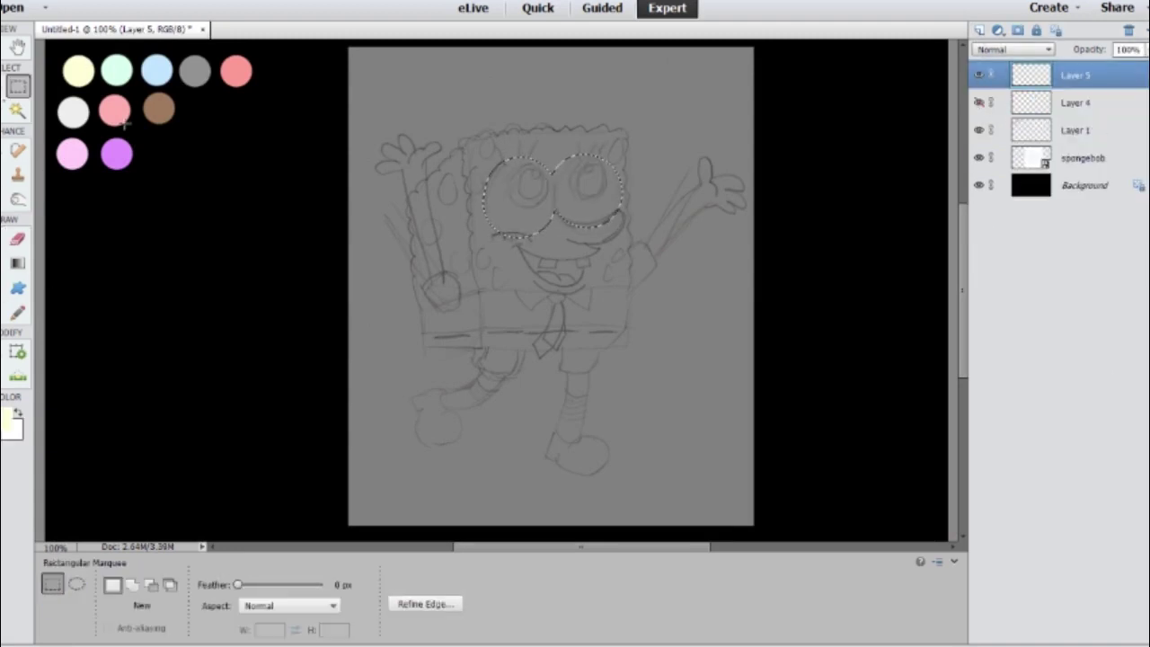
{"action": "key", "text": "bracketright"}
{"action": "key", "text": "ctrl+plus"}
{"action": "key", "text": "ctrl+plus"}
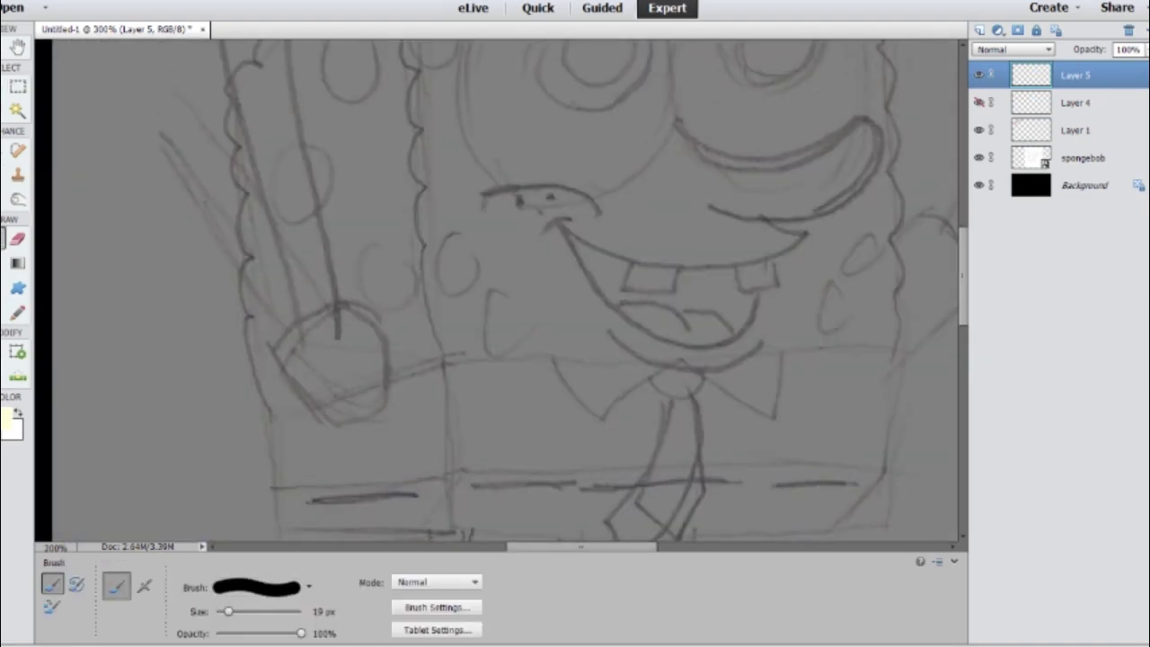
{"action": "mouse_move", "coordinate": [667, 139]}
{"action": "left_mouse_down"}
{"action": "mouse_move", "coordinate": [780, 169]}
{"action": "mouse_move", "coordinate": [881, 157]}
{"action": "mouse_move", "coordinate": [657, 170]}
{"action": "mouse_move", "coordinate": [732, 187]}
{"action": "left_mouse_up"}
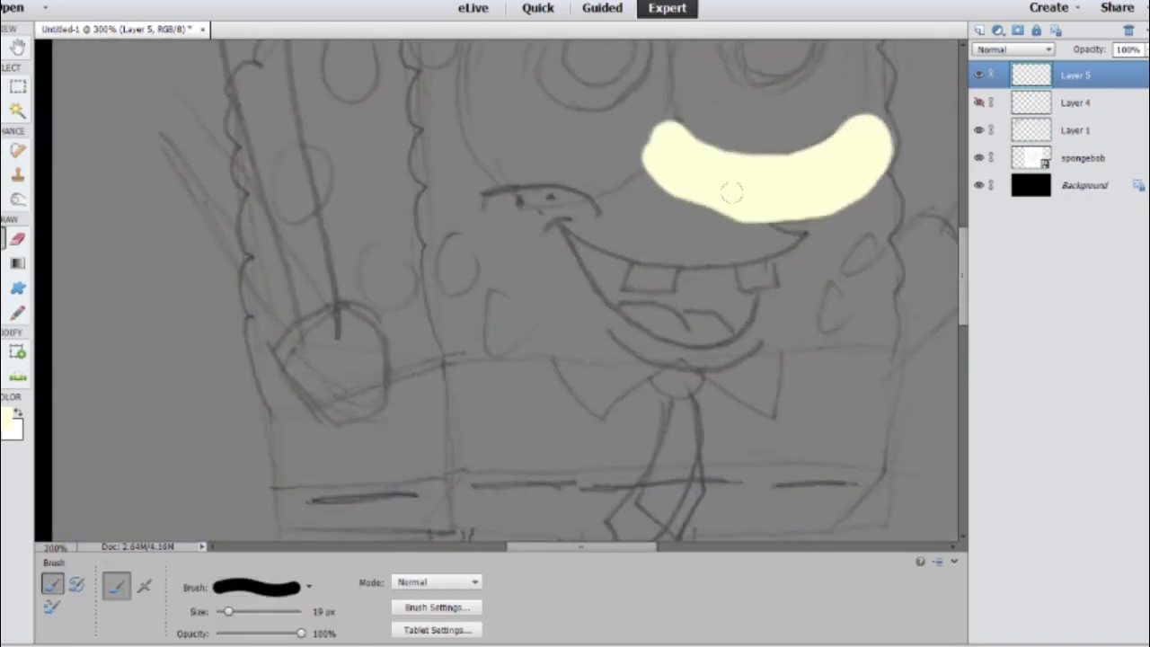
Show the eyes, load their outline as a selection, and erase the nose paint overlapping the left eye
{"action": "left_click", "coordinate": [980, 103]}
{"action": "left_click", "coordinate": [1079, 104], "text": "ctrl"}
{"action": "key", "text": "e"}
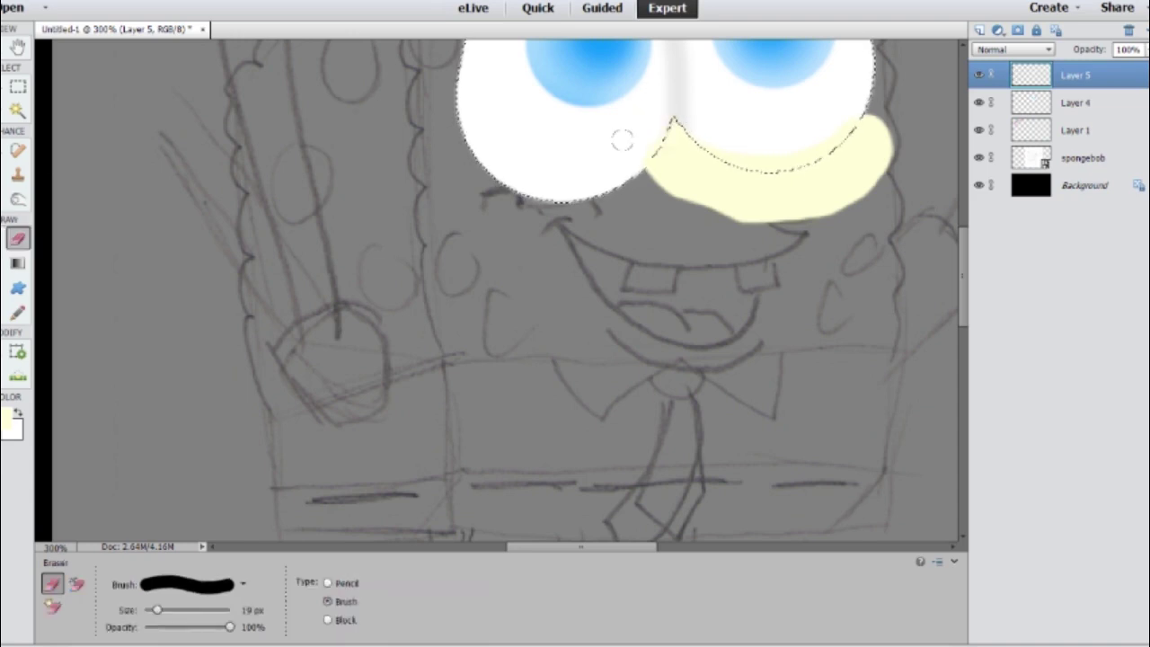
{"action": "key", "text": "ctrl+d"}
Shade the upper edge and both ends of the nose with the Burn tool
{"action": "scroll", "coordinate": [495, 288], "scroll_direction": "up", "scroll_amount": 2}
{"action": "key", "text": "b"}
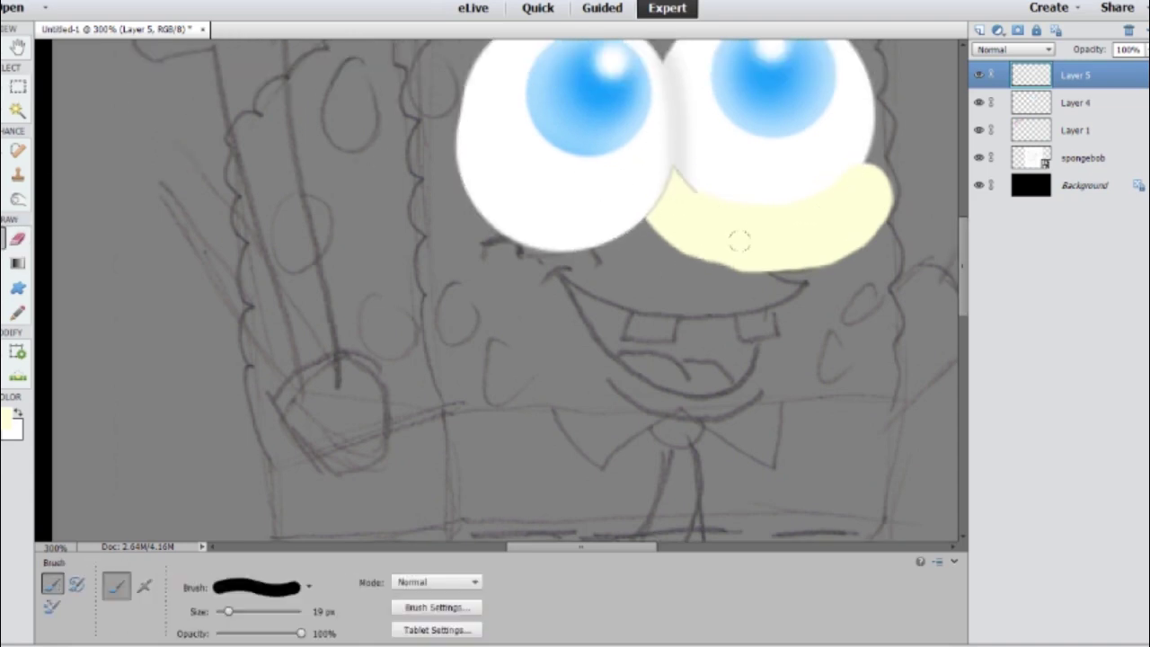
{"action": "key", "text": "o"}
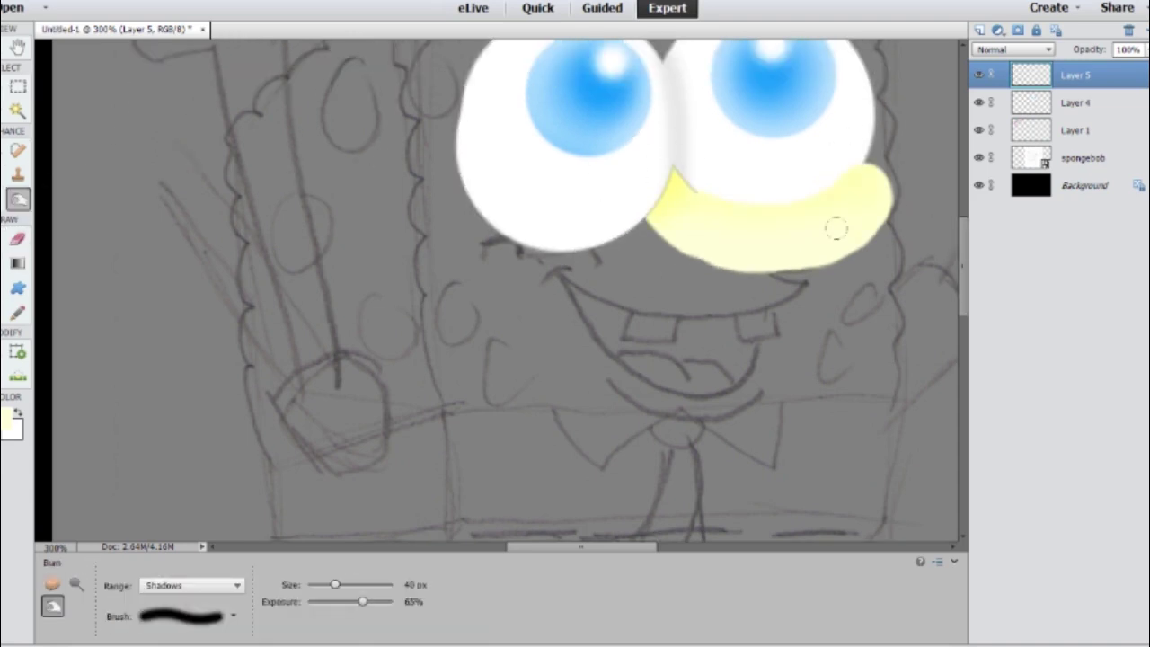
On a new layer beneath the nose, trace the upper mouth line in pale yellow with a 5 px brush
{"action": "left_click", "coordinate": [980, 30], "text": "ctrl"}
{"action": "key", "text": "b"}
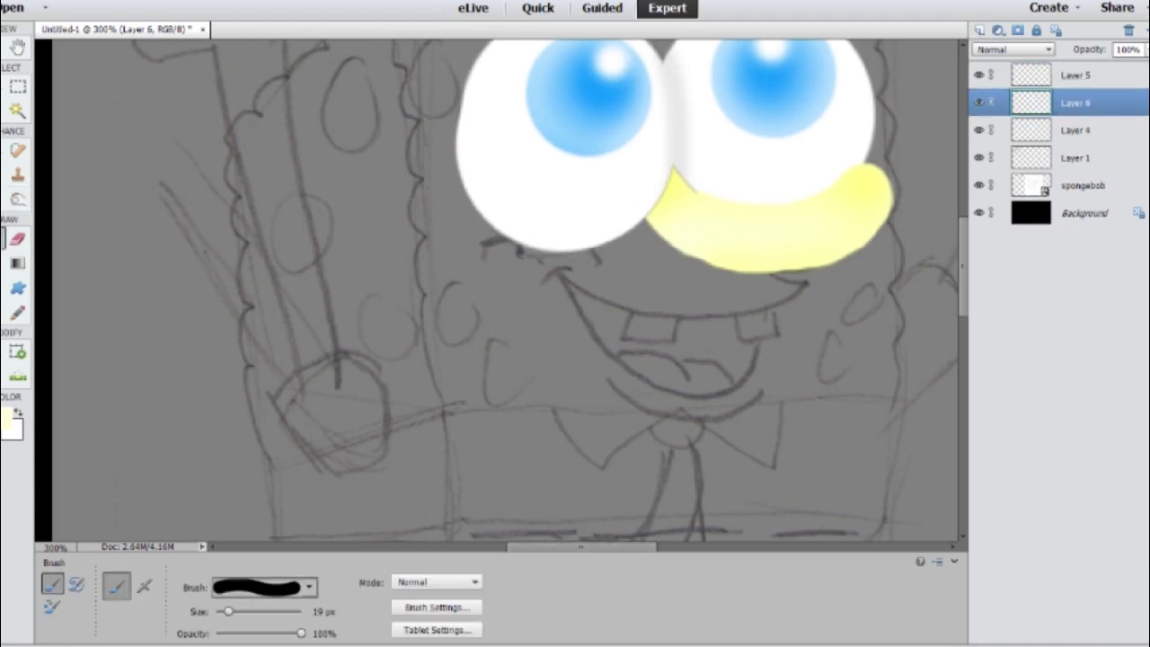
{"action": "key", "text": "ctrl+equal"}
{"action": "mouse_move", "coordinate": [843, 269]}
{"action": "left_mouse_down"}
{"action": "mouse_move", "coordinate": [908, 288]}
{"action": "mouse_move", "coordinate": [809, 326]}
{"action": "mouse_move", "coordinate": [652, 309]}
{"action": "mouse_move", "coordinate": [580, 268]}
{"action": "left_mouse_up"}
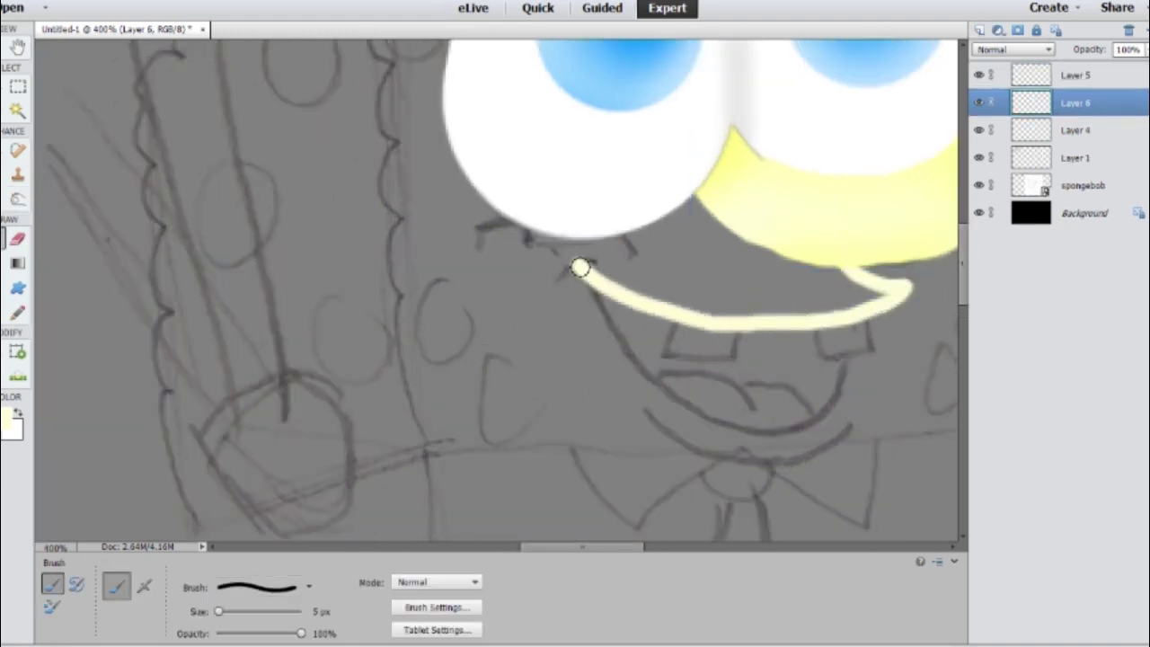
Fill the area between the eyes and mouth line in pale yellow on a layer below the eyes, and burn its upper edge
{"action": "key", "text": "bracketright"}
{"action": "key", "text": "bracketright"}
{"action": "key", "text": "bracketright"}
{"action": "key", "text": "bracketright"}
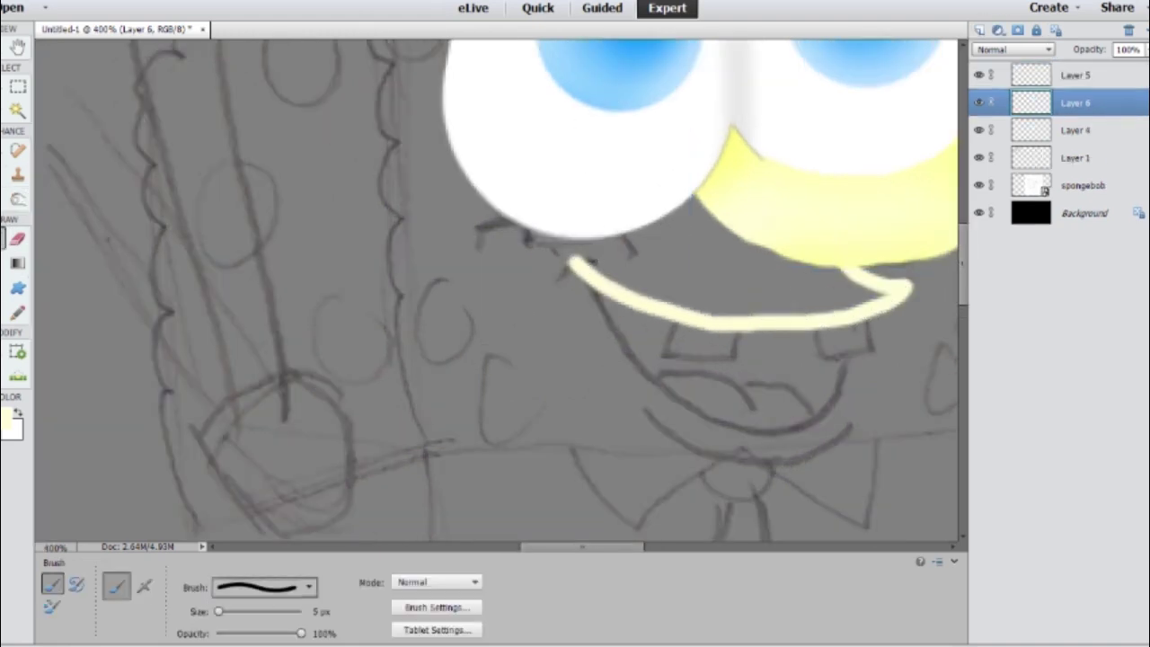
{"action": "mouse_move", "coordinate": [678, 189]}
{"action": "left_mouse_down"}
{"action": "mouse_move", "coordinate": [758, 257]}
{"action": "mouse_move", "coordinate": [836, 296]}
{"action": "mouse_move", "coordinate": [585, 269]}
{"action": "left_mouse_up"}
{"action": "key", "text": "ctrl+bracketleft"}
{"action": "left_click_drag", "start_coordinate": [629, 229], "coordinate": [683, 270]}
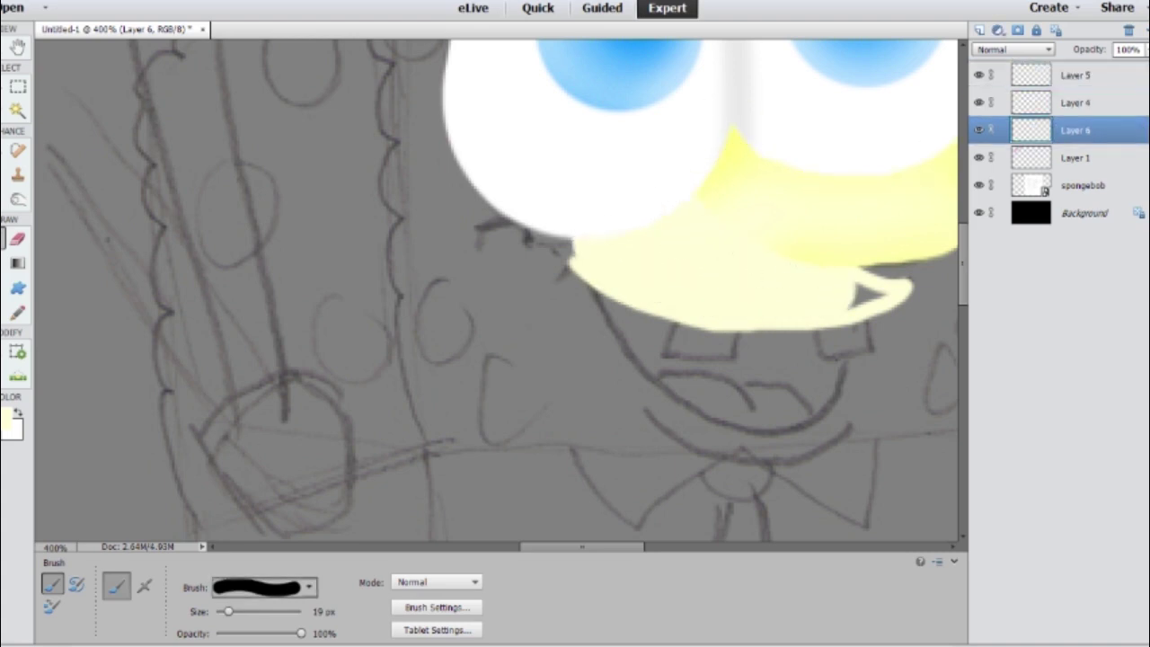
{"action": "left_click_drag", "start_coordinate": [849, 279], "coordinate": [886, 306]}
{"action": "key", "text": "o"}
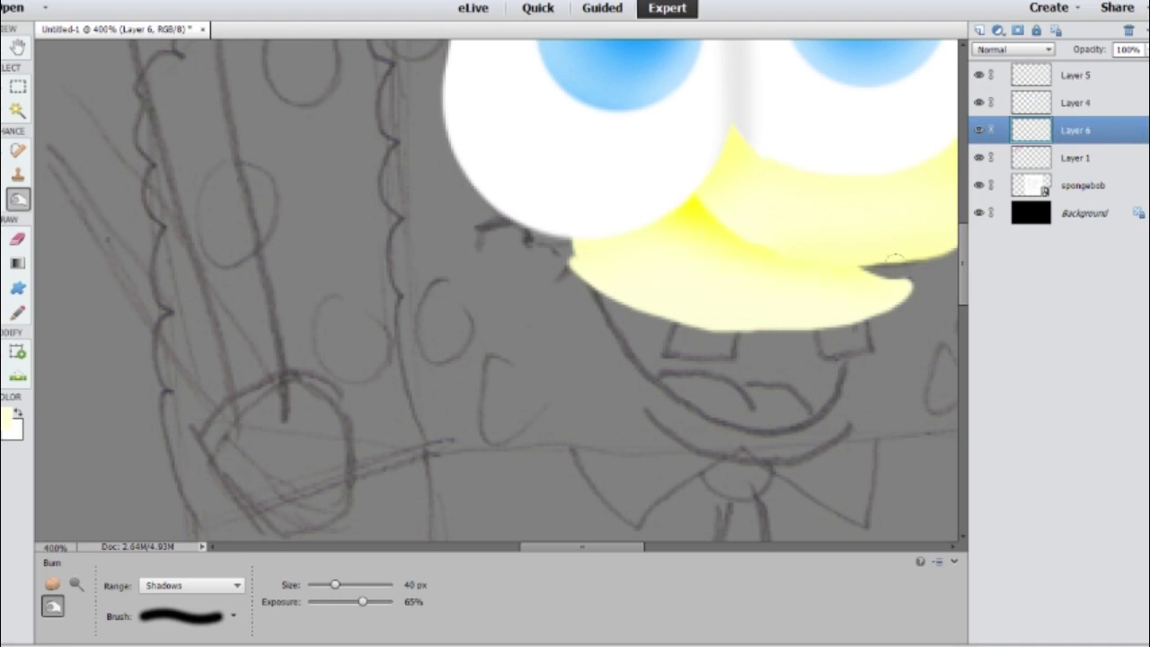
Hide the eyes and upper-lip layers and add a new layer on top
{"action": "left_click", "coordinate": [979, 130]}
{"action": "left_click", "coordinate": [979, 101]}
{"action": "left_click", "coordinate": [979, 31]}
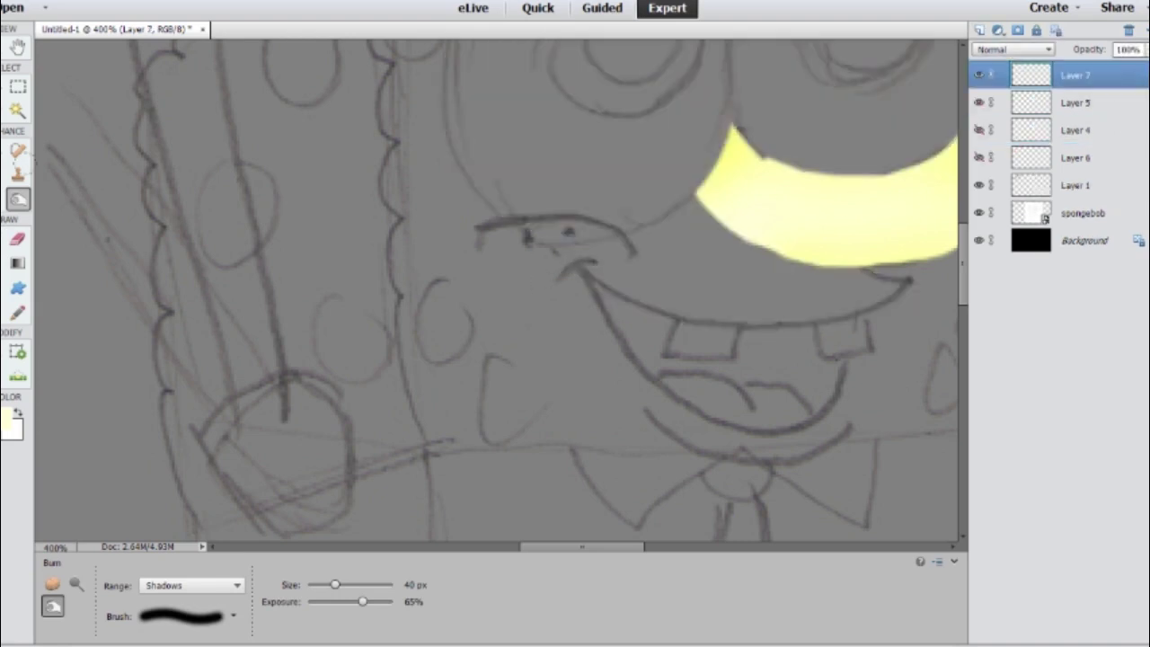
Try to paint the left cheek in pale yellow with the 19 px brush over the sketched cheek line
{"action": "key", "text": "b"}
{"action": "left_click_drag", "start_coordinate": [629, 238], "coordinate": [488, 236]}
{"action": "left_click", "coordinate": [979, 130]}
{"action": "left_click", "coordinate": [979, 158]}
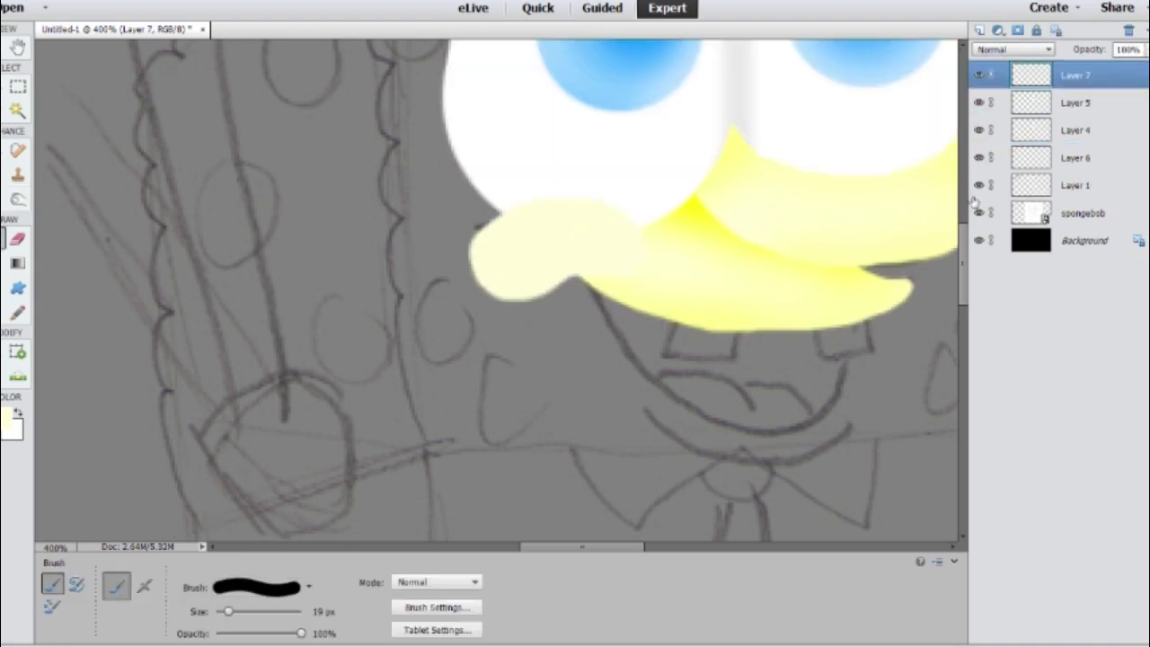
{"action": "key", "text": "ctrl+z"}
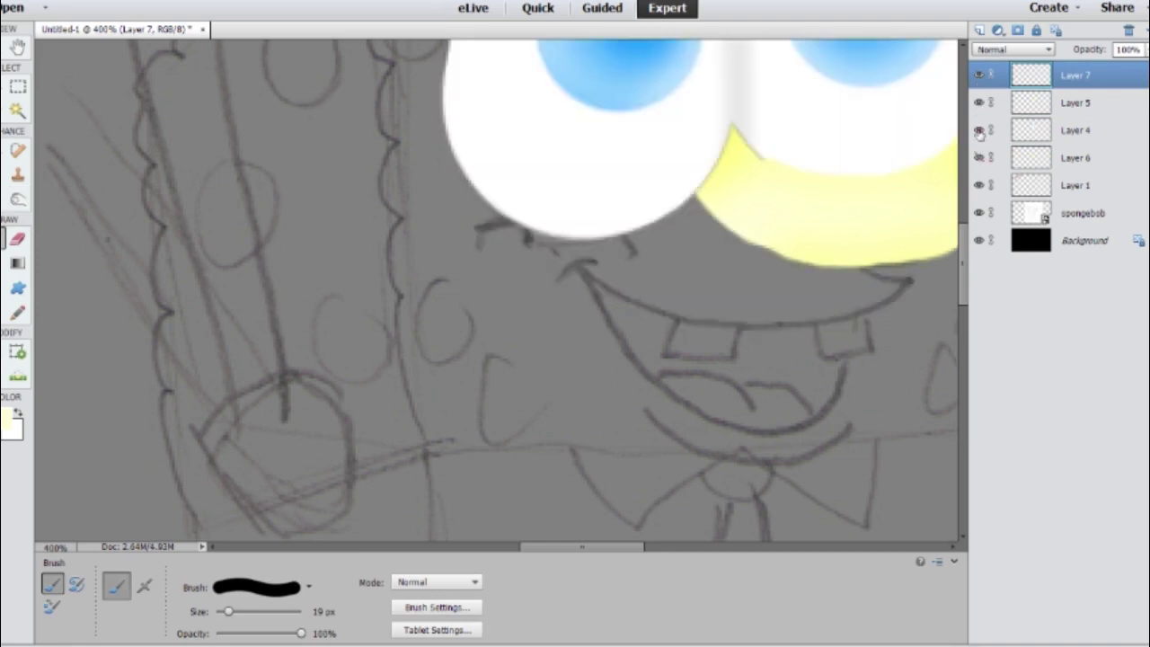
Set the opacity of the eyes layer to 50%
{"action": "left_click", "coordinate": [1078, 130]}
{"action": "type", "text": "50"}
{"action": "key", "text": "Return"}
Paint the left cheek in pale yellow on the top layer and darken its upper edge with the Burn tool
{"action": "left_click", "coordinate": [1076, 75]}
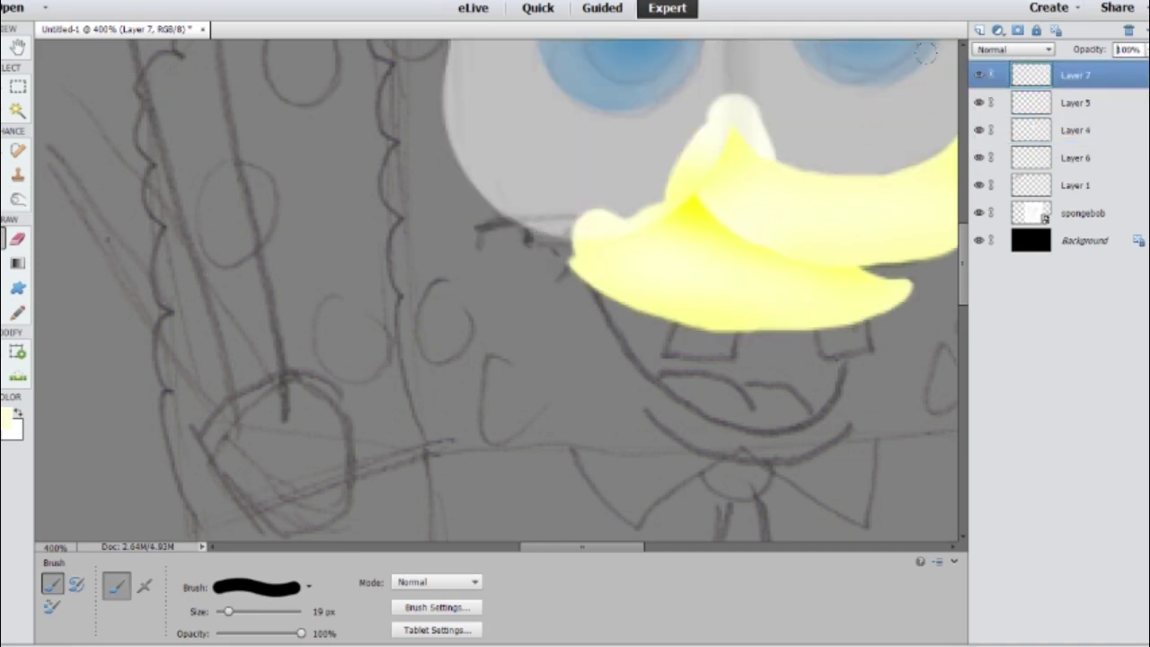
{"action": "mouse_move", "coordinate": [592, 225]}
{"action": "left_mouse_down"}
{"action": "mouse_move", "coordinate": [498, 212]}
{"action": "mouse_move", "coordinate": [538, 229]}
{"action": "mouse_move", "coordinate": [504, 243]}
{"action": "left_mouse_up"}
{"action": "key", "text": "o"}
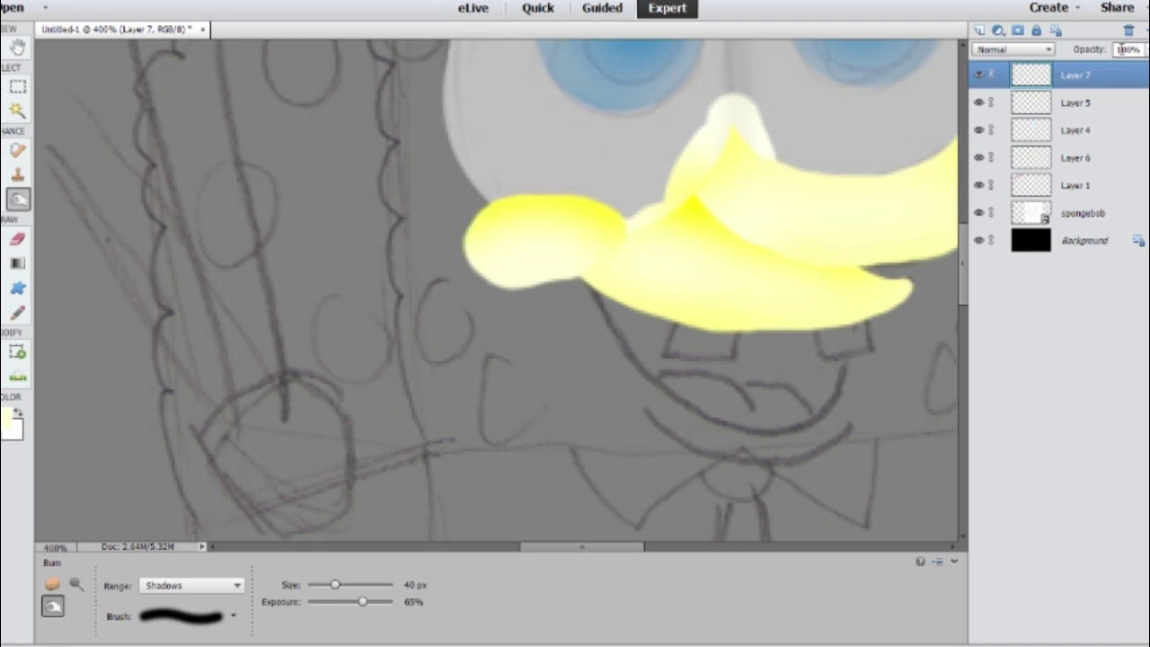
On a new top layer, paint three salmon-pink freckles on the left cheek with the 9 px brush and darken them with the Burn tool
{"action": "key", "text": "ctrl+shift+alt+n"}
{"action": "key", "text": "ctrl+alt+0"}
{"action": "key", "text": "i"}
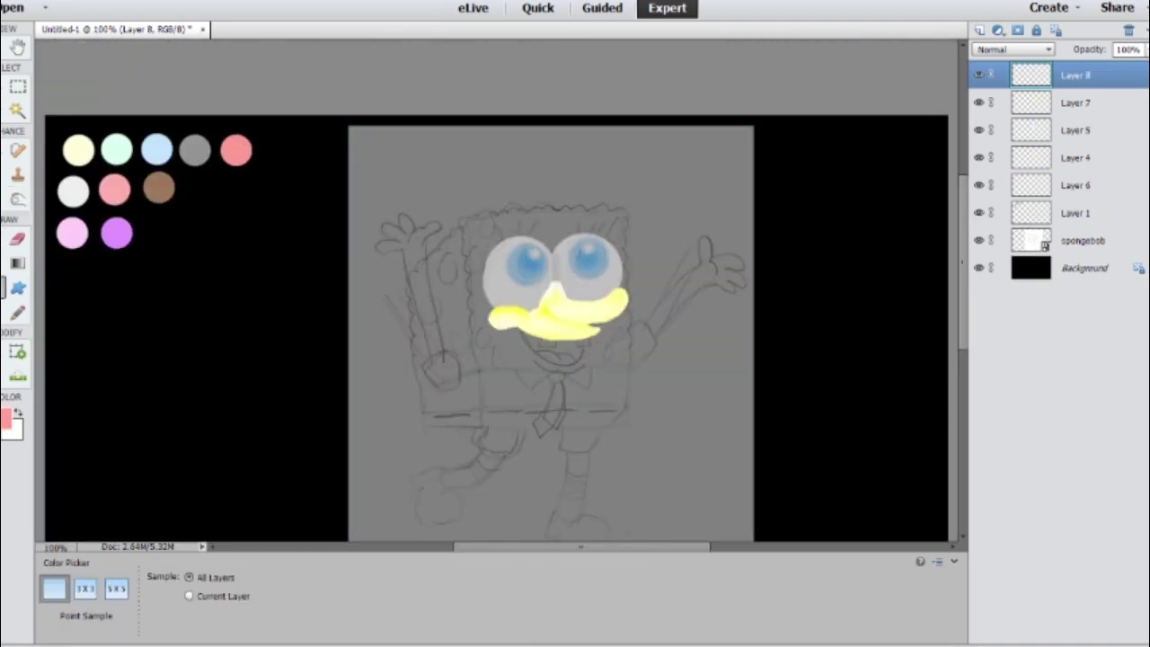
{"action": "key", "text": "b"}
{"action": "key", "text": "bracketleft"}
{"action": "key", "text": "ctrl+plus"}
{"action": "key", "text": "ctrl+plus"}
{"action": "left_click", "coordinate": [504, 363]}
{"action": "left_click", "coordinate": [543, 355]}
{"action": "left_click", "coordinate": [532, 381]}
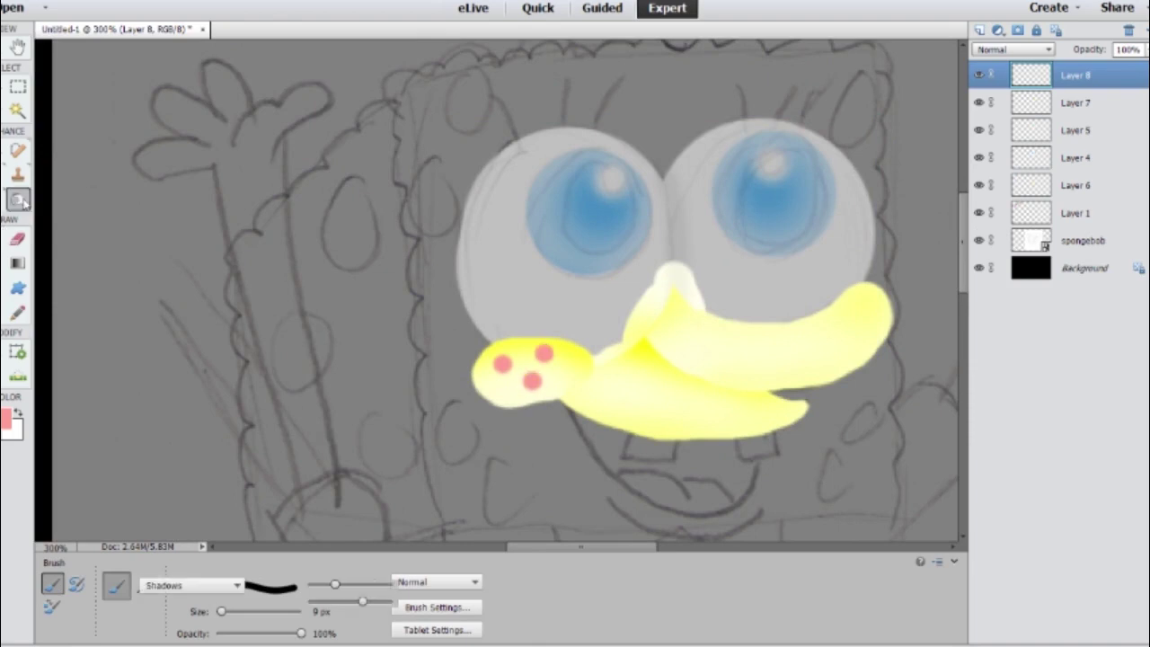
{"action": "left_click", "coordinate": [19, 199]}
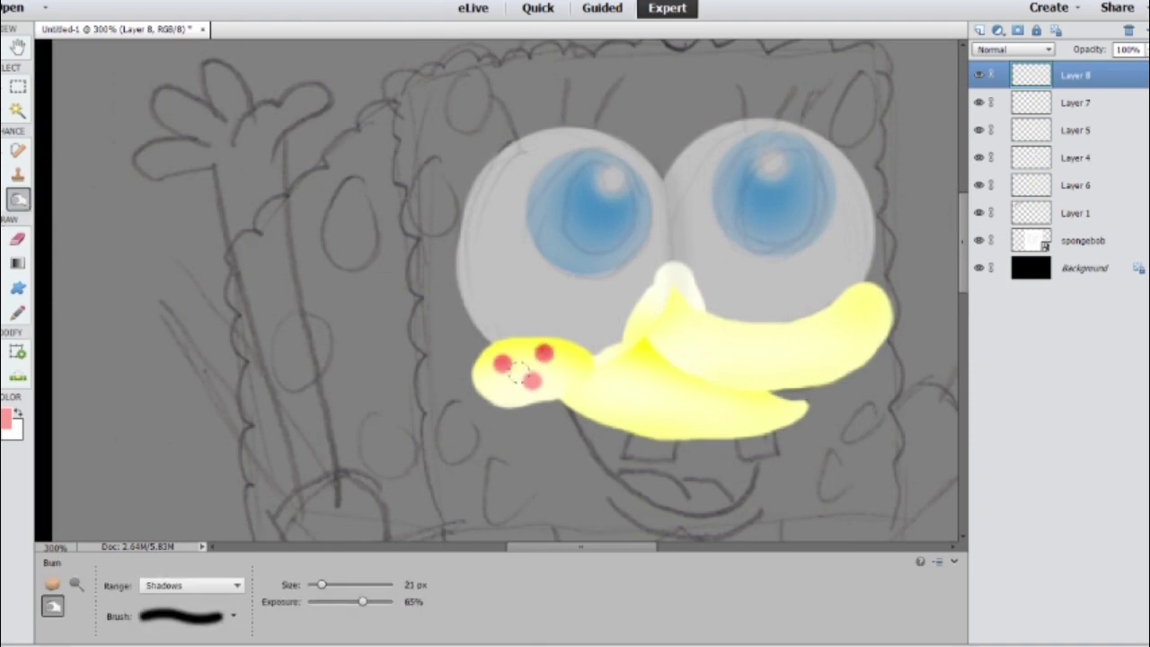
{"action": "key", "text": "x"}
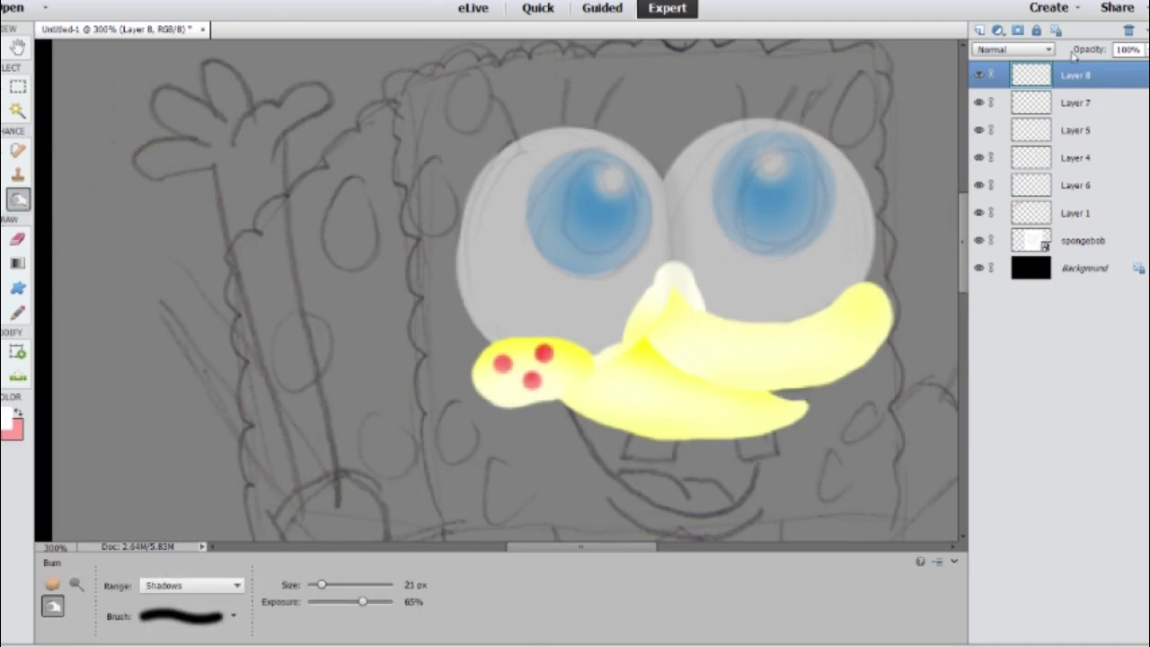
Set the eyes layer's opacity to 100% and merge the freckle, cheek, lip, nose and eye layers into one face layer
{"action": "key", "text": "ctrl+e"}
{"action": "left_click", "coordinate": [1057, 131]}
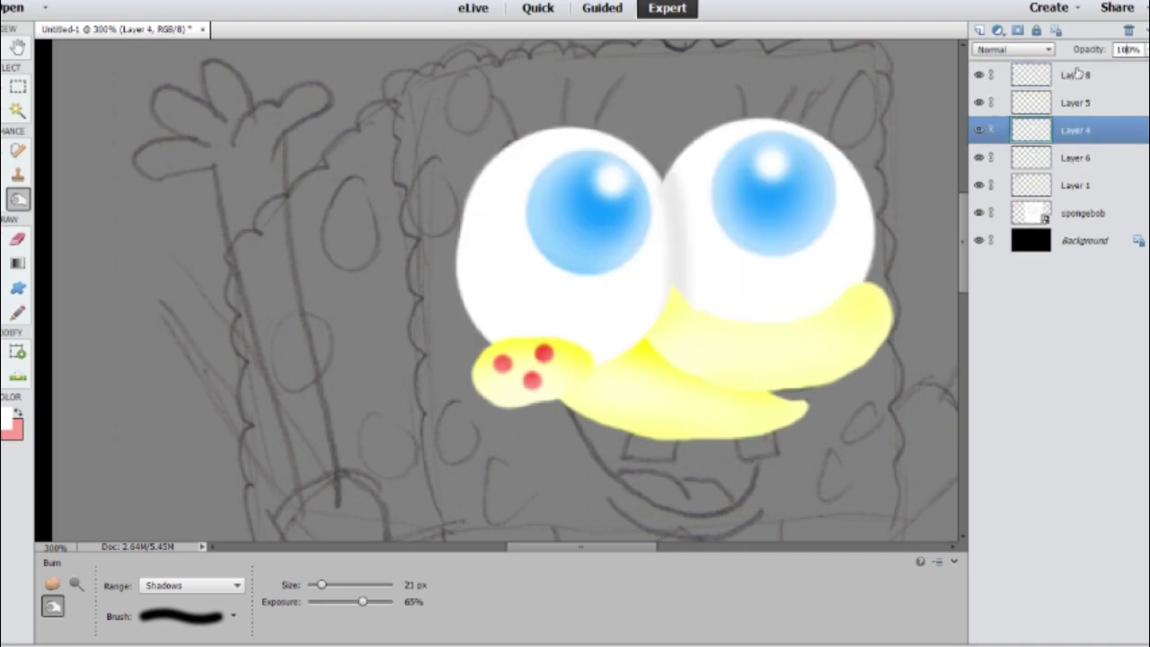
{"action": "left_click", "coordinate": [978, 157]}
{"action": "left_click", "coordinate": [978, 157]}
{"action": "left_click", "coordinate": [1075, 74], "text": "shift"}
{"action": "key", "text": "ctrl+e"}
Paint two white front teeth with the 9 px brush on a new layer beneath the face, and merge them into the face layer
{"action": "left_click", "coordinate": [979, 30]}
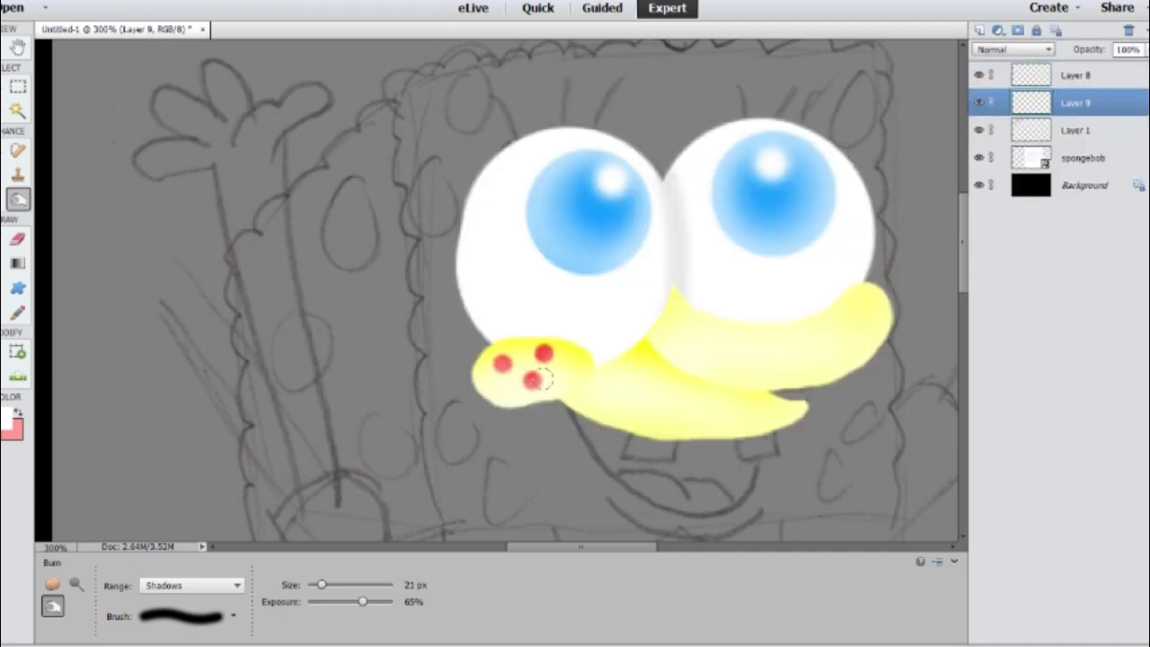
{"action": "key", "text": "b"}
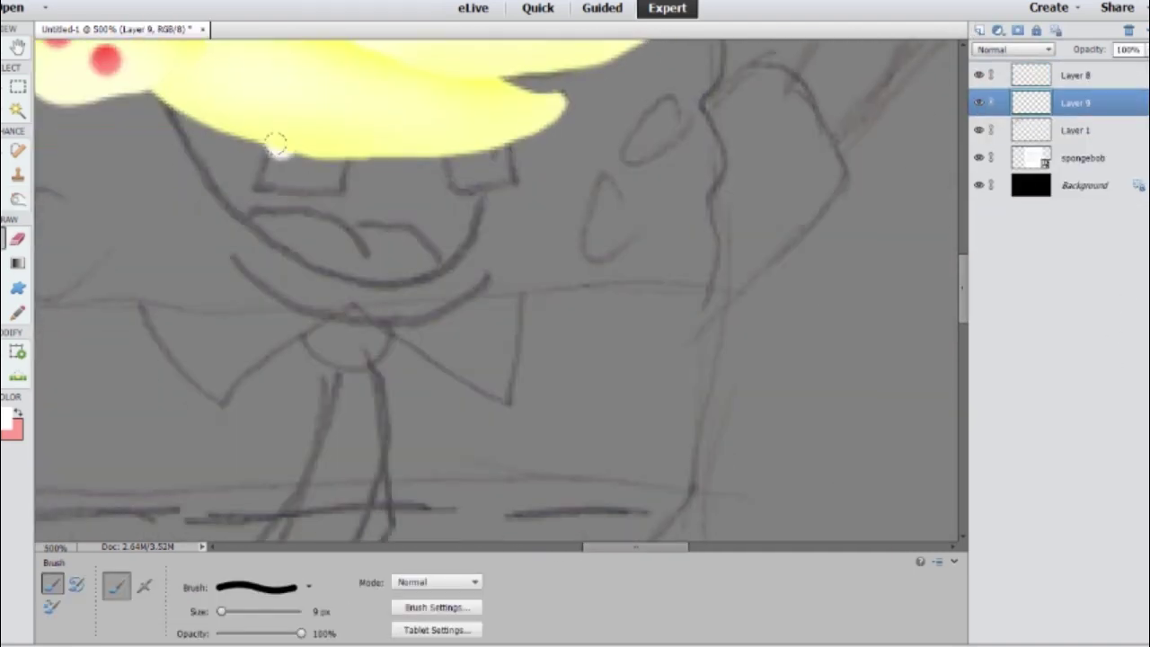
{"action": "left_click_drag", "start_coordinate": [276, 144], "coordinate": [327, 149]}
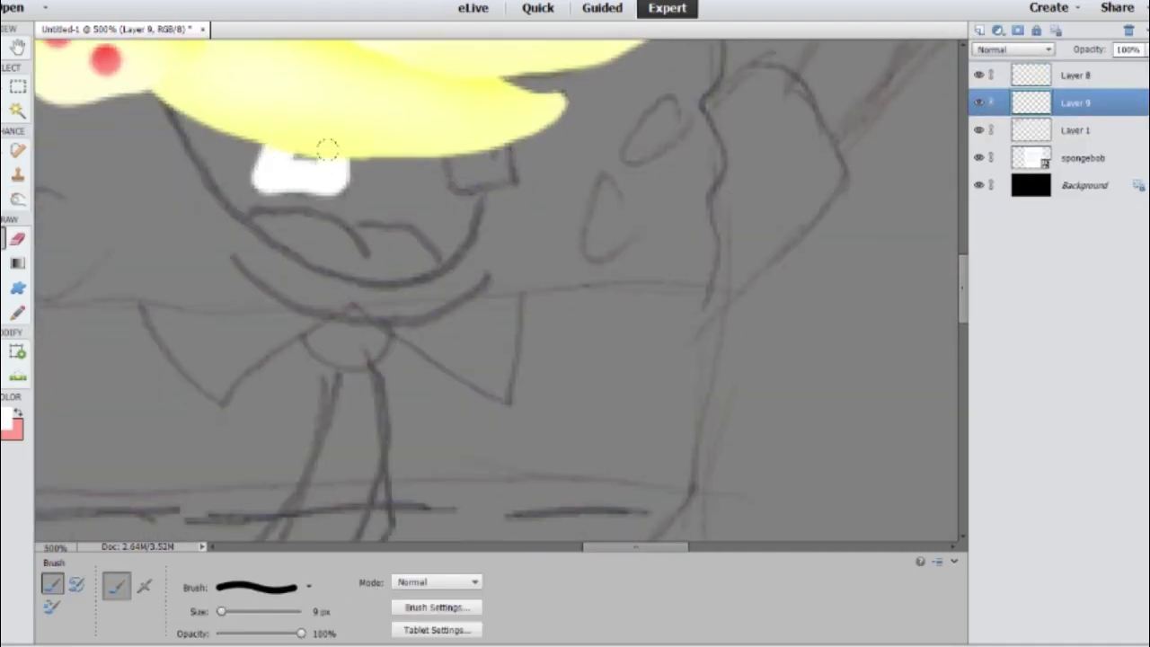
{"action": "left_click_drag", "start_coordinate": [456, 144], "coordinate": [483, 128]}
{"action": "key", "text": "ctrl+minus"}
{"action": "key", "text": "ctrl+minus"}
{"action": "key", "text": "ctrl+minus"}
{"action": "key", "text": "ctrl+bracketright"}
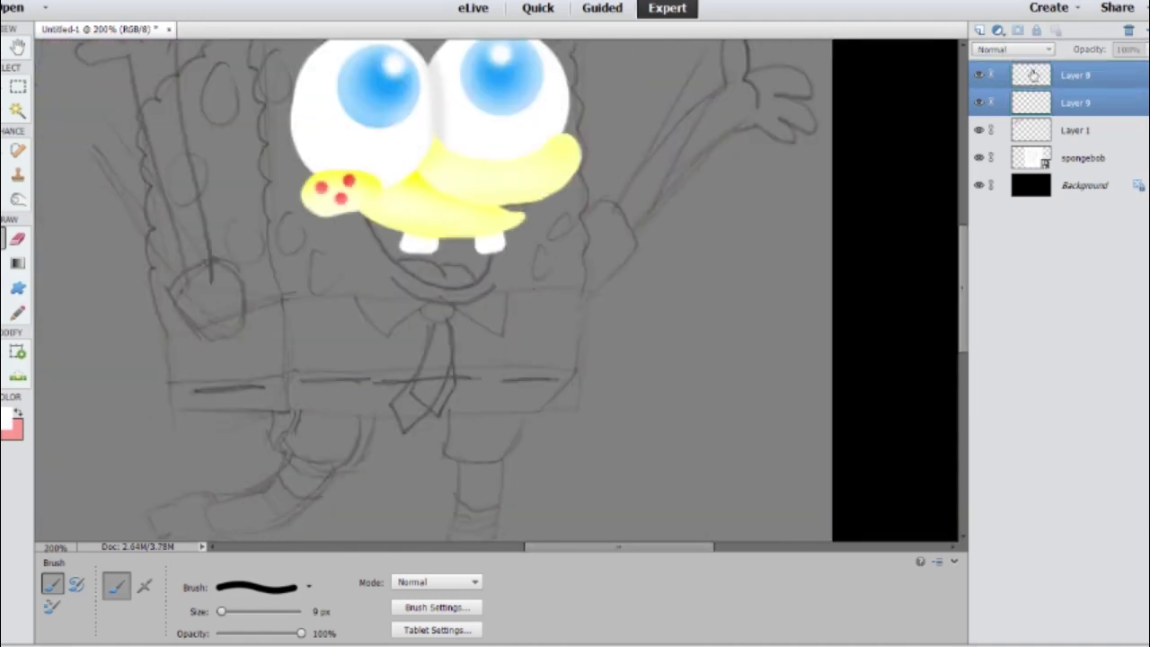
Paint six grey eyelashes, three above each eye, with the 9 px brush on a new layer beneath the face
{"action": "key", "text": "ctrl+minus"}
{"action": "key", "text": "ctrl+plus"}
{"action": "mouse_move", "coordinate": [660, 549]}
{"action": "left_mouse_down"}
{"action": "mouse_move", "coordinate": [378, 549]}
{"action": "mouse_move", "coordinate": [527, 550]}
{"action": "left_mouse_up"}
{"action": "key", "text": "i"}
{"action": "key", "text": "x"}
{"action": "key", "text": "b"}
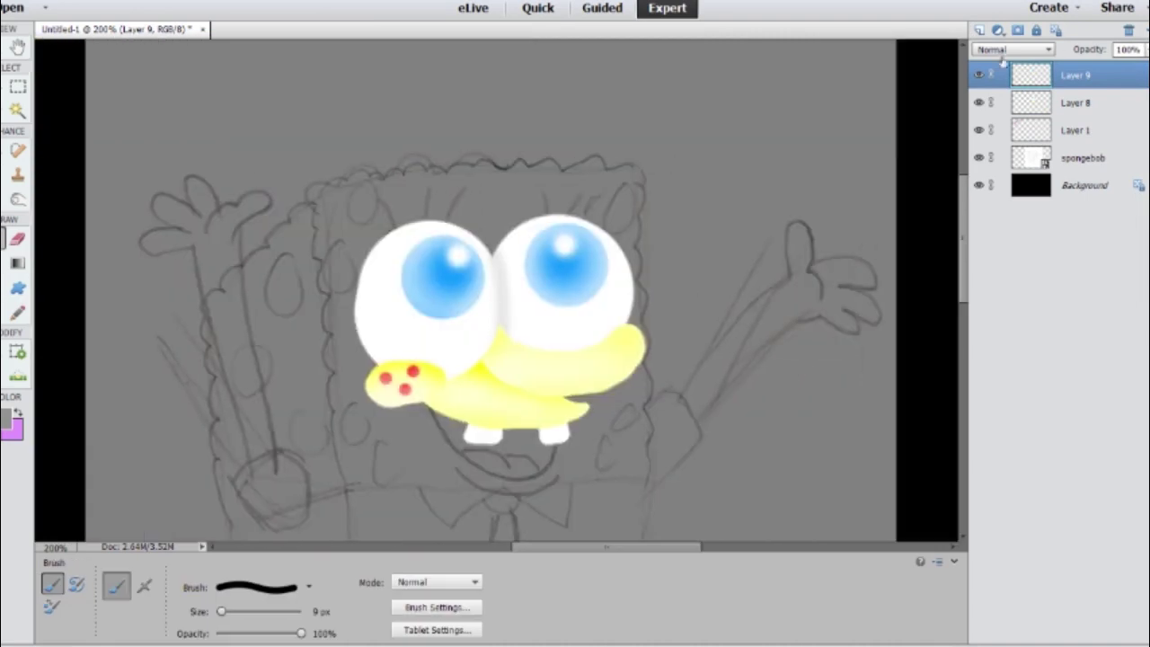
{"action": "key", "text": "ctrl+bracketleft"}
{"action": "key", "text": "ctrl+plus"}
{"action": "key", "text": "ctrl+plus"}
{"action": "left_click_drag", "start_coordinate": [358, 144], "coordinate": [360, 85]}
{"action": "left_click_drag", "start_coordinate": [400, 143], "coordinate": [436, 85]}
{"action": "left_click_drag", "start_coordinate": [256, 103], "coordinate": [272, 130]}
{"action": "left_click_drag", "start_coordinate": [590, 142], "coordinate": [588, 85]}
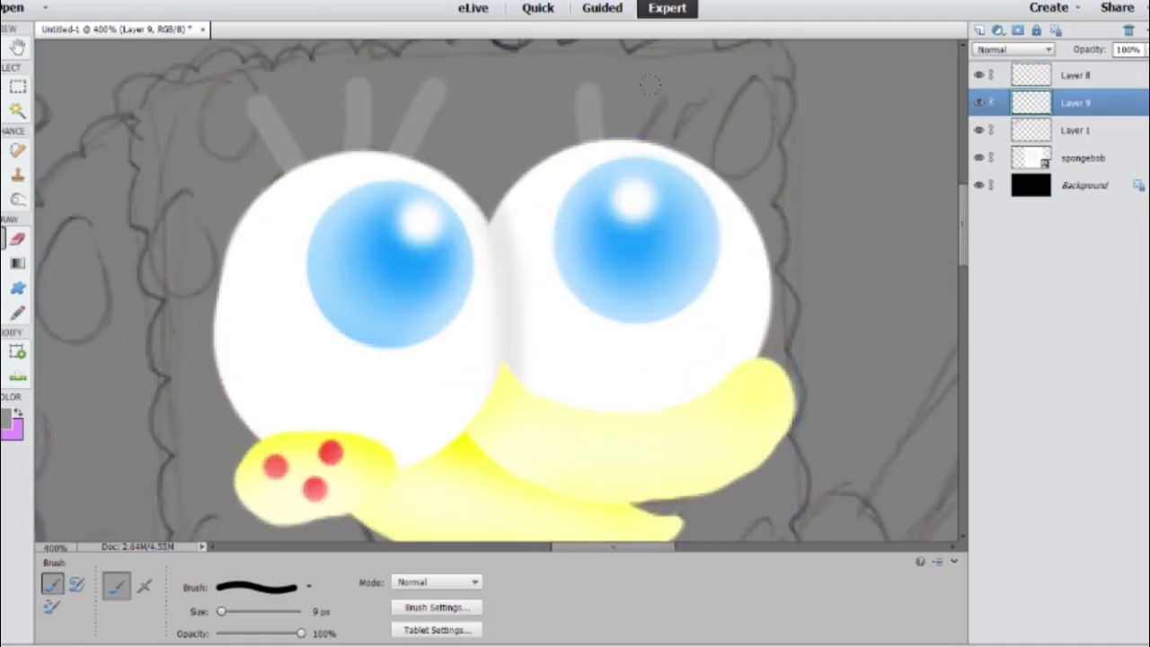
{"action": "left_click_drag", "start_coordinate": [640, 139], "coordinate": [656, 79]}
{"action": "left_click_drag", "start_coordinate": [697, 151], "coordinate": [724, 90]}
Shade the six eyelashes with the 21 px Burn tool, darkest at their bases and tips, and merge them into the face layer
{"action": "key", "text": "o"}
{"action": "left_click_drag", "start_coordinate": [261, 101], "coordinate": [297, 163]}
{"action": "left_click_drag", "start_coordinate": [395, 166], "coordinate": [372, 149]}
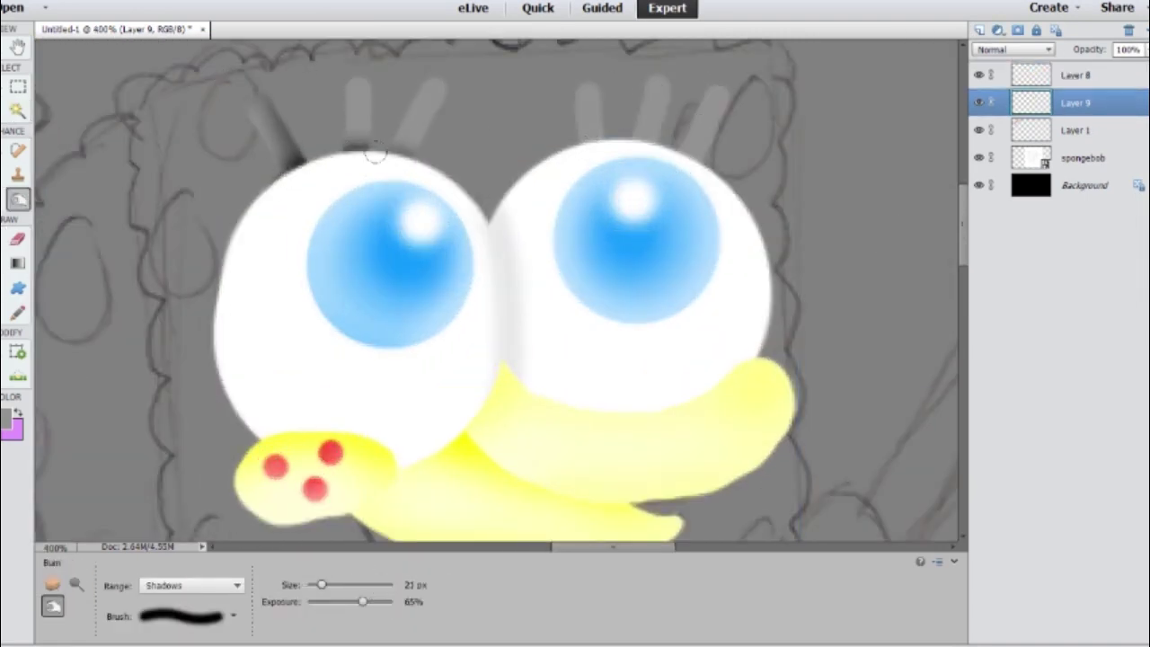
{"action": "left_click_drag", "start_coordinate": [436, 85], "coordinate": [404, 158]}
{"action": "mouse_move", "coordinate": [360, 85]}
{"action": "left_mouse_down"}
{"action": "mouse_move", "coordinate": [364, 149]}
{"action": "mouse_move", "coordinate": [359, 81]}
{"action": "left_mouse_up"}
{"action": "left_click_drag", "start_coordinate": [440, 86], "coordinate": [427, 135]}
{"action": "left_click_drag", "start_coordinate": [256, 94], "coordinate": [268, 110]}
{"action": "mouse_move", "coordinate": [593, 86]}
{"action": "left_mouse_down"}
{"action": "mouse_move", "coordinate": [601, 142]}
{"action": "mouse_move", "coordinate": [585, 86]}
{"action": "left_mouse_up"}
{"action": "mouse_move", "coordinate": [656, 79]}
{"action": "left_mouse_down"}
{"action": "mouse_move", "coordinate": [645, 139]}
{"action": "mouse_move", "coordinate": [655, 121]}
{"action": "left_mouse_up"}
{"action": "mouse_move", "coordinate": [726, 94]}
{"action": "left_mouse_down"}
{"action": "mouse_move", "coordinate": [696, 162]}
{"action": "mouse_move", "coordinate": [683, 135]}
{"action": "left_mouse_up"}
{"action": "left_click_drag", "start_coordinate": [660, 126], "coordinate": [633, 134]}
{"action": "key", "text": "ctrl+minus"}
{"action": "key", "text": "ctrl+minus"}
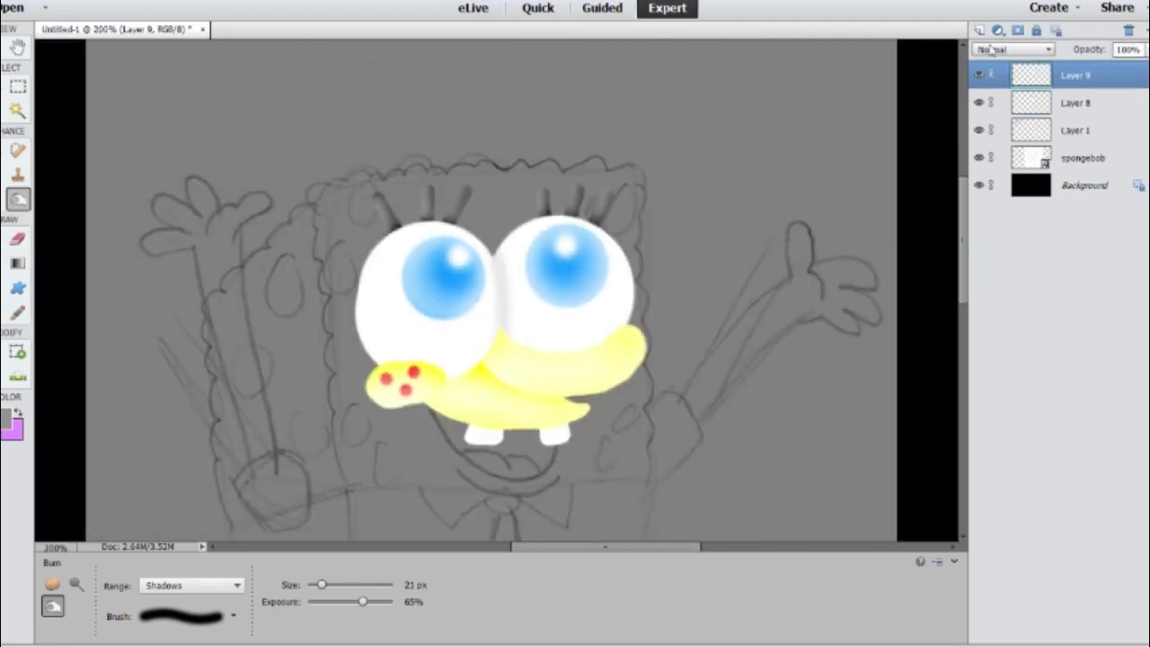
Paint the inside of the open mouth purple on a new layer beneath the face and darken it with the Burn tool
{"action": "left_click_drag", "start_coordinate": [584, 546], "coordinate": [445, 546]}
{"action": "key", "text": "i"}
{"action": "left_click", "coordinate": [297, 196]}
{"action": "key", "text": "b"}
{"action": "key", "text": "ctrl+plus"}
{"action": "key", "text": "ctrl+plus"}
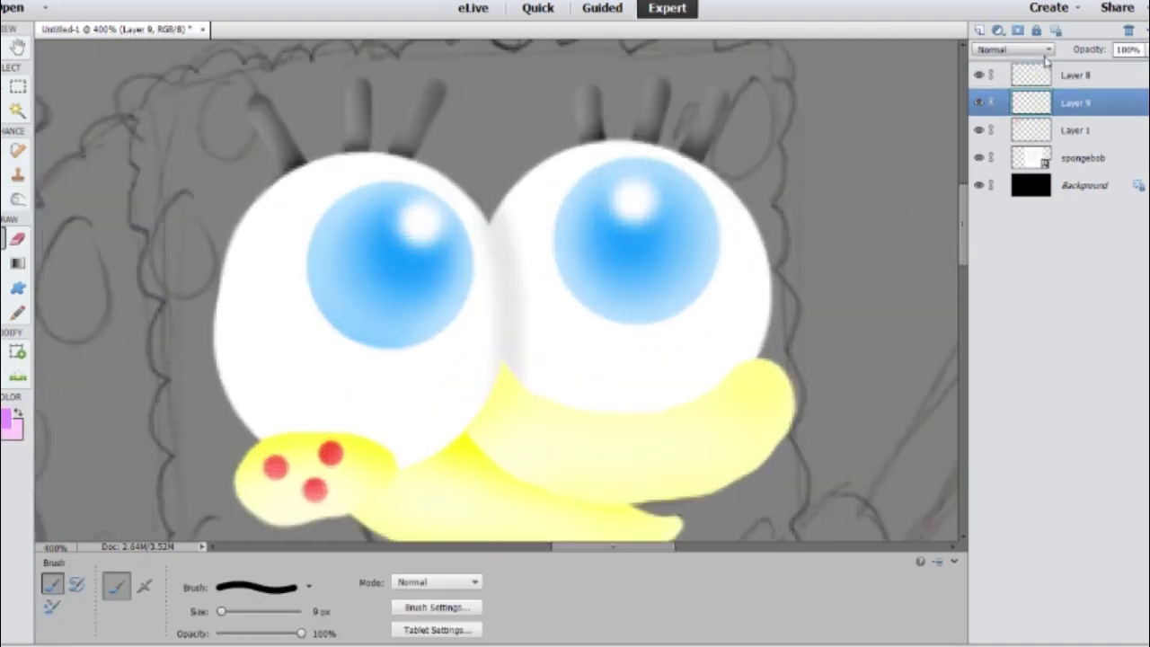
{"action": "scroll", "coordinate": [494, 287], "scroll_direction": "down", "scroll_amount": 3}
{"action": "key", "text": "bracketright"}
{"action": "mouse_move", "coordinate": [373, 245]}
{"action": "left_mouse_down"}
{"action": "mouse_move", "coordinate": [467, 315]}
{"action": "mouse_move", "coordinate": [570, 267]}
{"action": "mouse_move", "coordinate": [606, 288]}
{"action": "mouse_move", "coordinate": [404, 270]}
{"action": "mouse_move", "coordinate": [593, 296]}
{"action": "left_mouse_up"}
{"action": "key", "text": "o"}
Paint a pink tongue on a new layer within the mouth selection, shade it, merge it with the mouth and deselect
{"action": "left_click", "coordinate": [1031, 100], "text": "ctrl"}
{"action": "left_click", "coordinate": [980, 30]}
{"action": "key", "text": "b"}
{"action": "mouse_move", "coordinate": [423, 333]}
{"action": "left_mouse_down"}
{"action": "mouse_move", "coordinate": [483, 311]}
{"action": "mouse_move", "coordinate": [527, 314]}
{"action": "mouse_move", "coordinate": [472, 355]}
{"action": "mouse_move", "coordinate": [602, 335]}
{"action": "mouse_move", "coordinate": [435, 317]}
{"action": "mouse_move", "coordinate": [521, 333]}
{"action": "mouse_move", "coordinate": [590, 364]}
{"action": "left_mouse_up"}
{"action": "key", "text": "o"}
{"action": "key", "text": "ctrl+minus"}
{"action": "key", "text": "ctrl+e"}
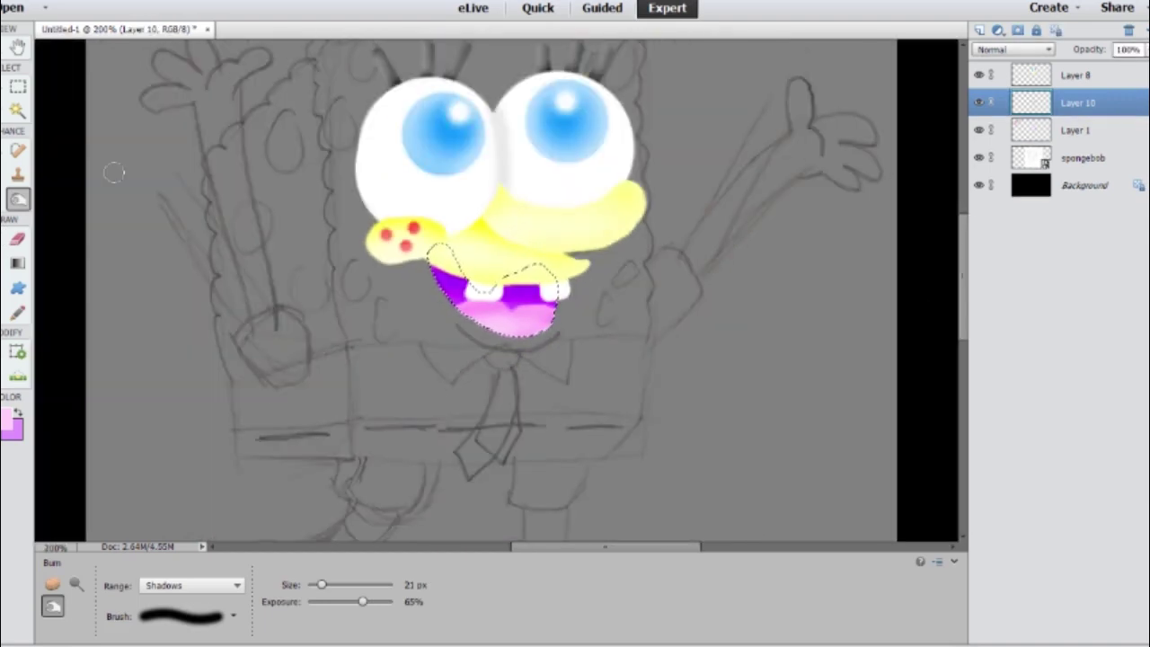
{"action": "key", "text": "ctrl+d"}
On a new layer beneath the face, paint the lower lip in pale yellow with the 19 px brush and shade it with the Burn tool
{"action": "key", "text": "m"}
{"action": "key", "text": "ctrl+plus"}
{"action": "left_click_drag", "start_coordinate": [493, 548], "coordinate": [423, 521]}
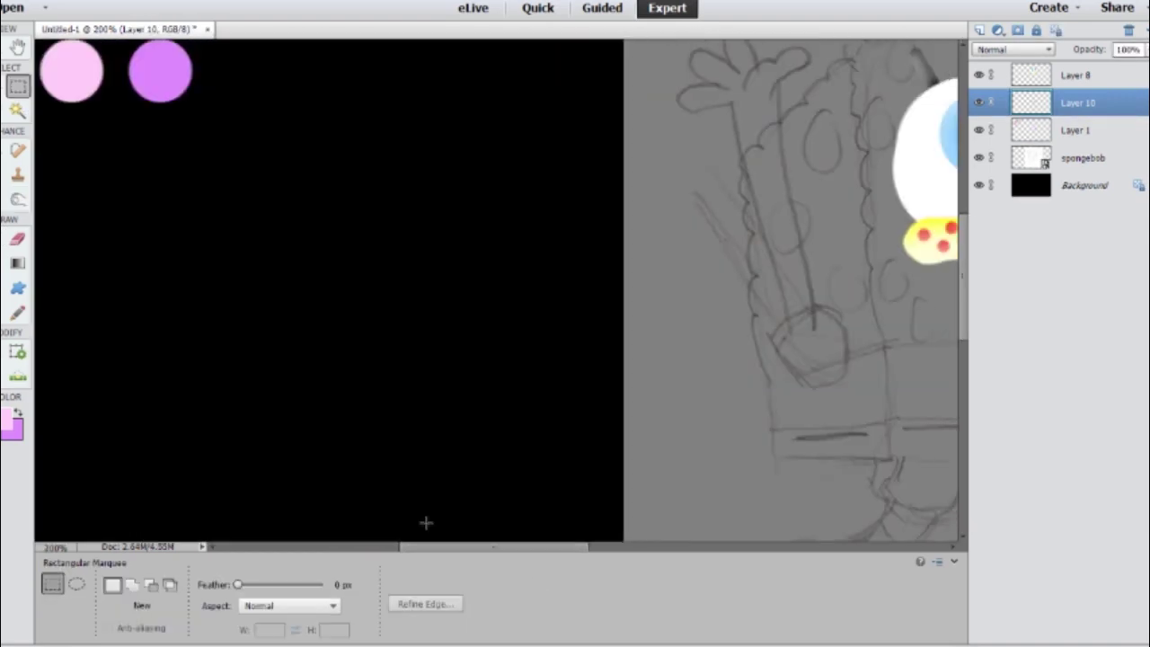
{"action": "scroll", "coordinate": [423, 522], "scroll_direction": "up", "scroll_amount": 5}
{"action": "left_click", "coordinate": [17, 288]}
{"action": "left_click", "coordinate": [17, 414]}
{"action": "scroll", "coordinate": [494, 341], "scroll_direction": "right", "scroll_amount": 6}
{"action": "key", "text": "b"}
{"action": "scroll", "coordinate": [494, 342], "scroll_direction": "down", "scroll_amount": 4}
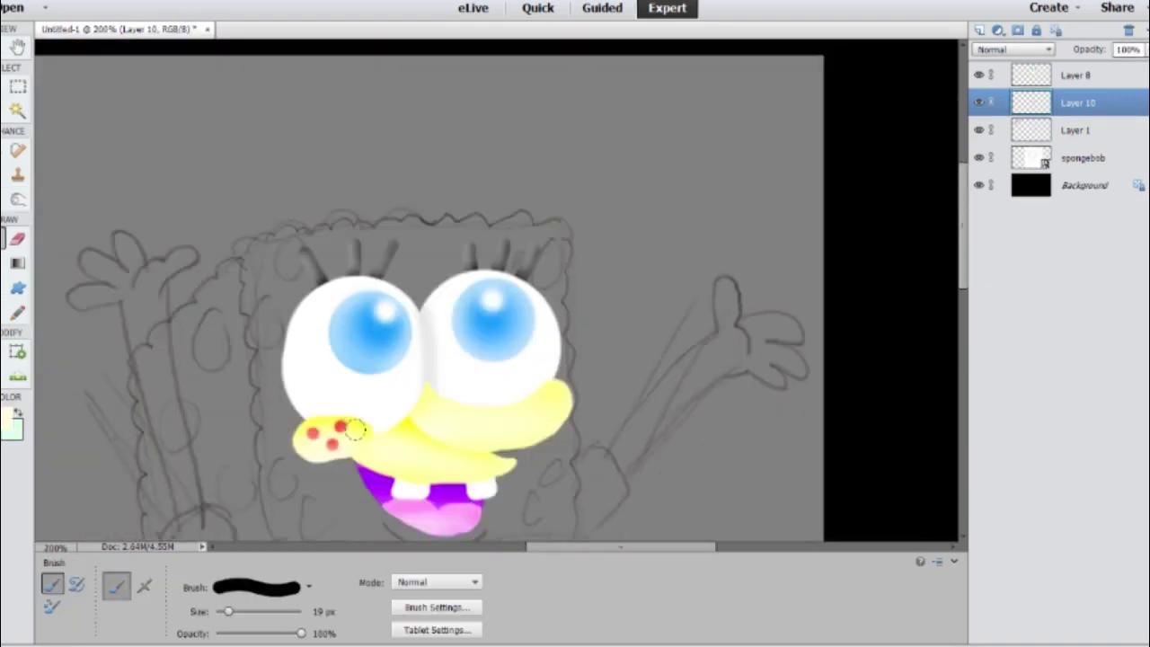
{"action": "left_click", "coordinate": [980, 29]}
{"action": "key", "text": "ctrl+bracketleft"}
{"action": "key", "text": "ctrl+plus"}
{"action": "scroll", "coordinate": [278, 326], "scroll_direction": "down", "scroll_amount": 3}
{"action": "mouse_move", "coordinate": [216, 243]}
{"action": "left_mouse_down"}
{"action": "mouse_move", "coordinate": [261, 323]}
{"action": "mouse_move", "coordinate": [462, 246]}
{"action": "mouse_move", "coordinate": [490, 221]}
{"action": "left_mouse_up"}
{"action": "key", "text": "o"}
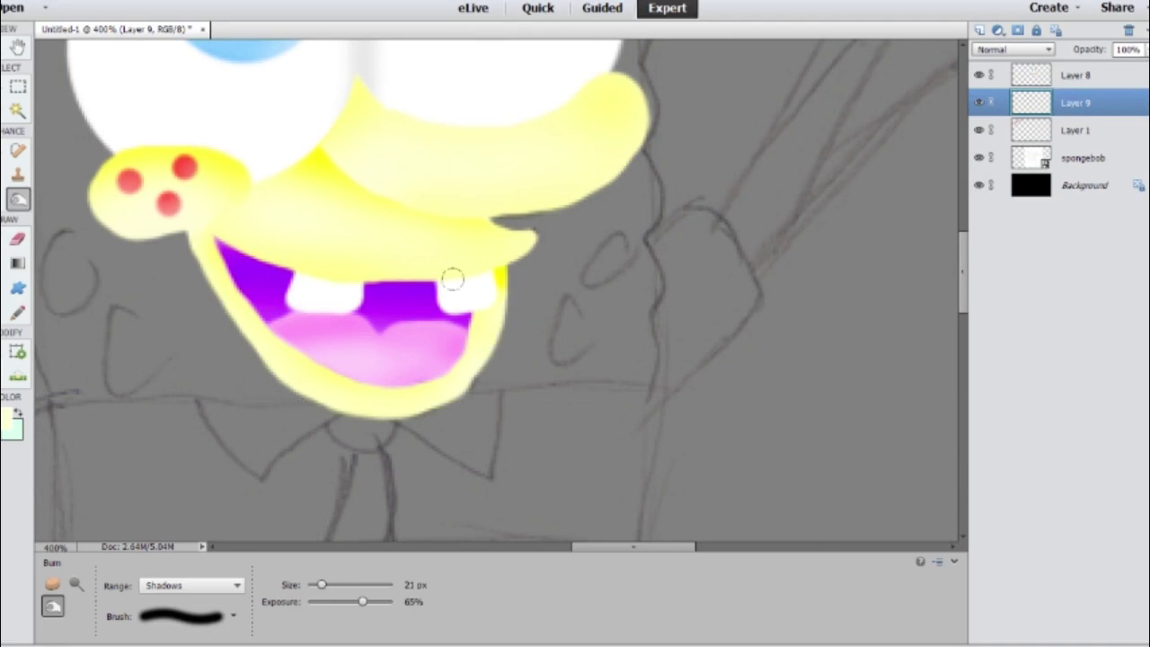
{"action": "key", "text": "ctrl+minus"}
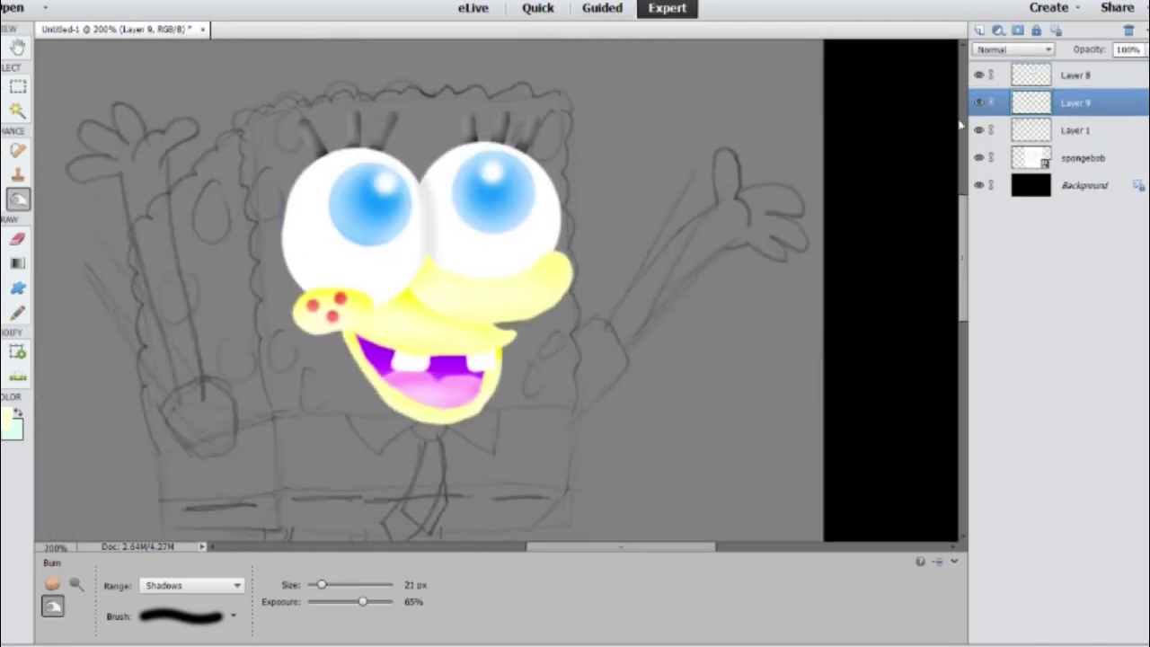
Stamp a row of pale-yellow scallops along the top edge of the head with the 35 px brush
{"action": "key", "text": "bracketright"}
{"action": "key", "text": "bracketright"}
{"action": "key", "text": "b"}
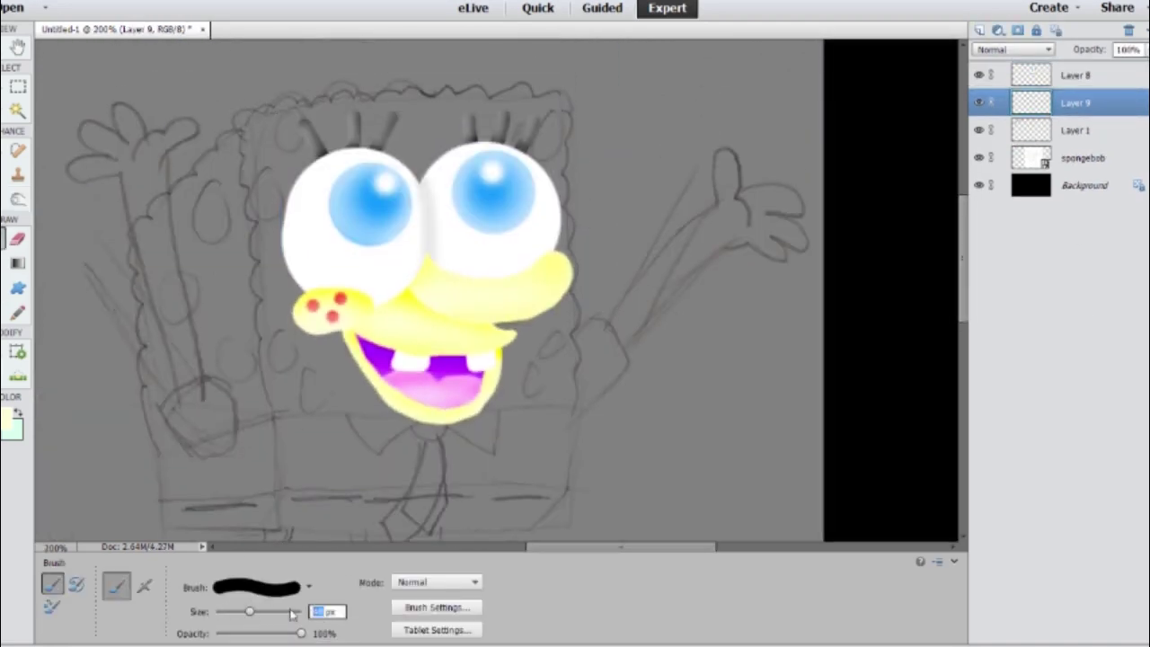
{"action": "left_click", "coordinate": [248, 128]}
{"action": "left_click", "coordinate": [555, 111]}
{"action": "left_click", "coordinate": [521, 105]}
{"action": "left_click", "coordinate": [294, 115]}
{"action": "left_click", "coordinate": [332, 108]}
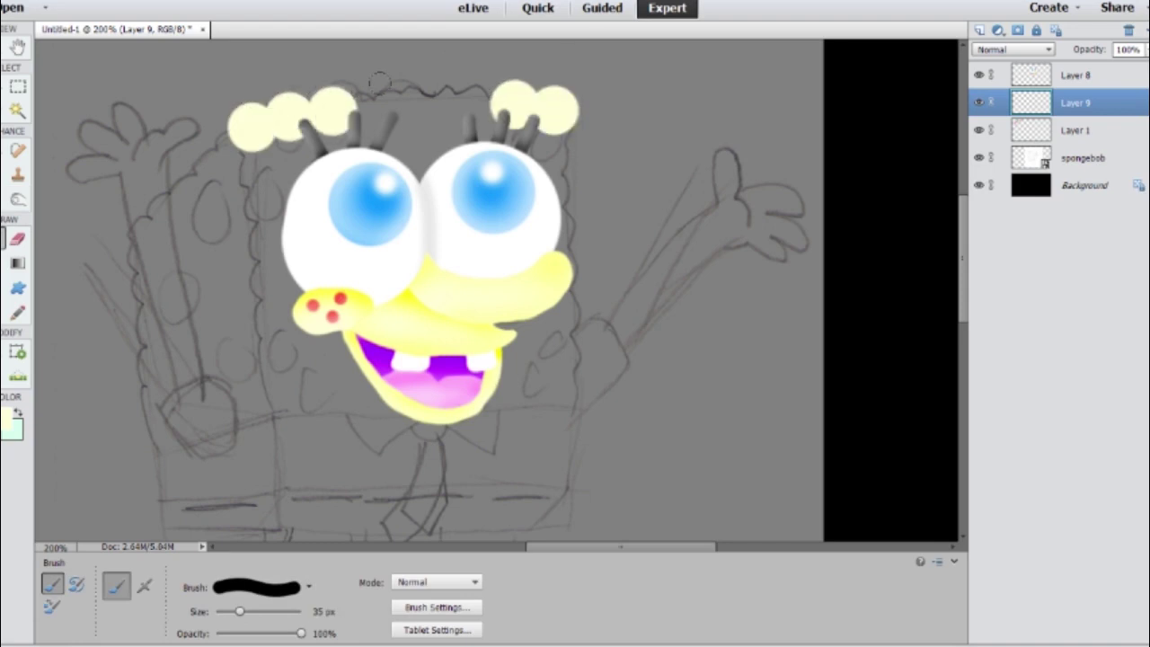
{"action": "left_click", "coordinate": [375, 106]}
{"action": "left_click", "coordinate": [418, 95]}
{"action": "left_click", "coordinate": [460, 92]}
{"action": "left_click", "coordinate": [494, 95]}
Continue the pale-yellow scallops down the left edge of the head to the waistline
{"action": "left_click", "coordinate": [258, 162]}
{"action": "left_click", "coordinate": [263, 198]}
{"action": "left_click", "coordinate": [260, 229]}
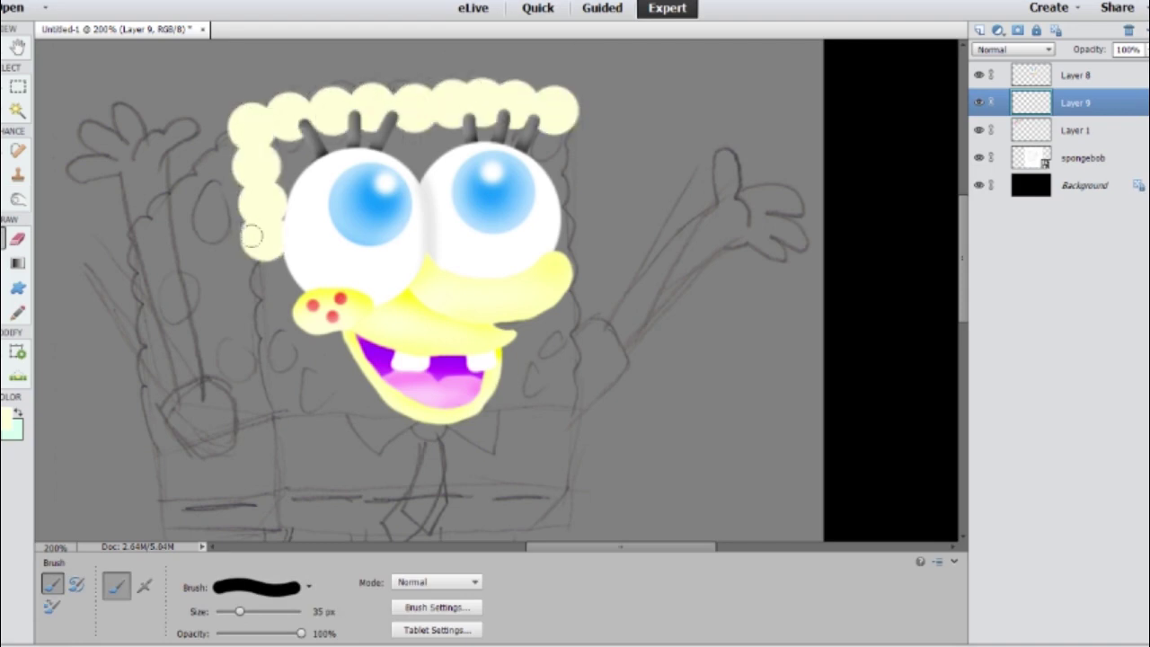
{"action": "left_click", "coordinate": [267, 261]}
{"action": "left_click", "coordinate": [272, 280]}
{"action": "left_click", "coordinate": [268, 314]}
{"action": "left_click", "coordinate": [272, 352]}
{"action": "left_click", "coordinate": [282, 391]}
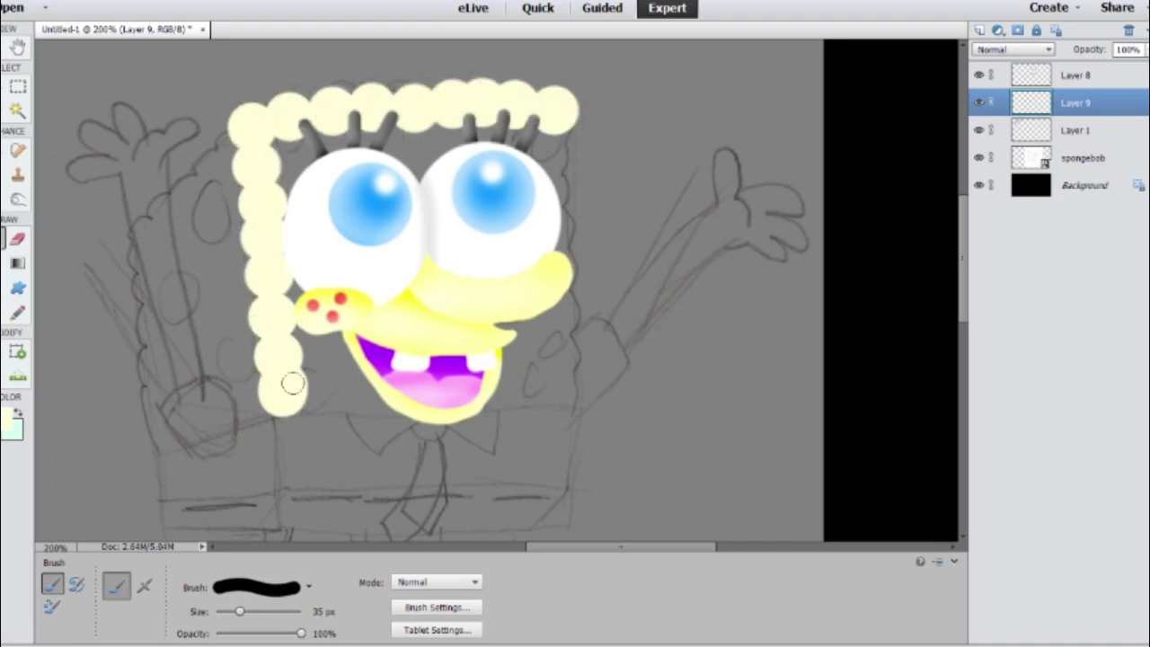
Stamp pale-yellow scallops down the right edge of the head and fill the whole interior with the same colour
{"action": "left_click", "coordinate": [556, 143]}
{"action": "left_click", "coordinate": [553, 179]}
{"action": "left_click", "coordinate": [564, 220]}
{"action": "left_click", "coordinate": [553, 260]}
{"action": "left_click", "coordinate": [556, 310]}
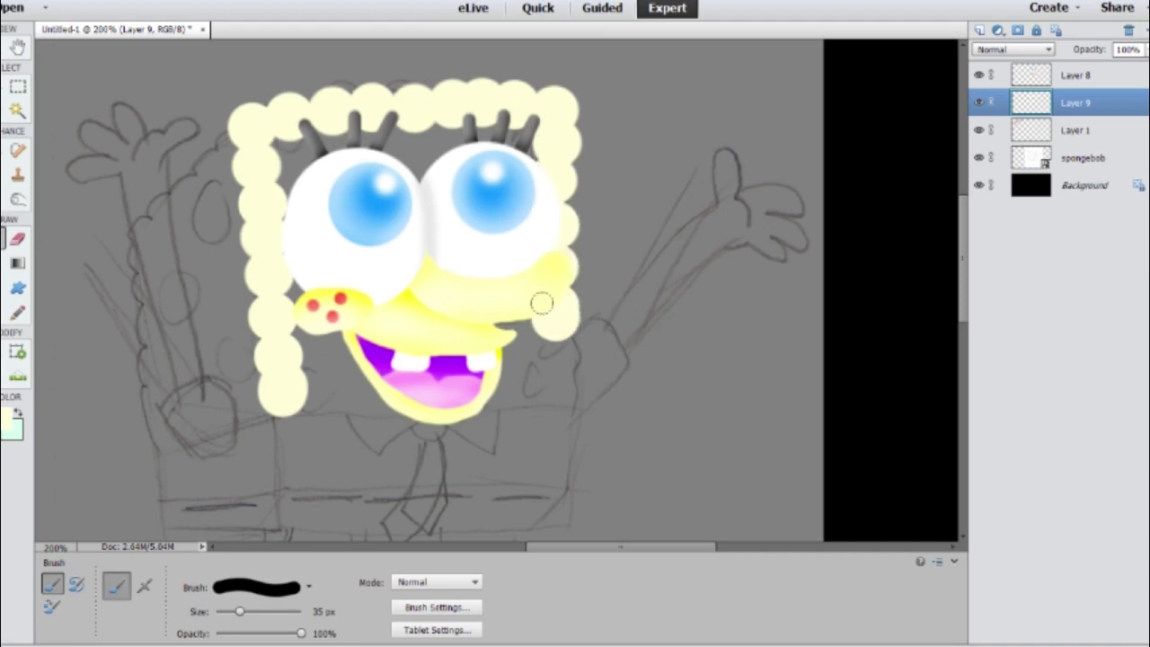
{"action": "left_click", "coordinate": [556, 351]}
{"action": "left_click", "coordinate": [555, 391]}
{"action": "mouse_move", "coordinate": [274, 395]}
{"action": "left_mouse_down"}
{"action": "mouse_move", "coordinate": [400, 404]}
{"action": "mouse_move", "coordinate": [291, 320]}
{"action": "mouse_move", "coordinate": [431, 131]}
{"action": "mouse_move", "coordinate": [514, 135]}
{"action": "left_mouse_up"}
Hide the yellow body layer and paint mint-green sponge spots around the upper face on a new layer with the 25 px brush
{"action": "left_click", "coordinate": [981, 30]}
{"action": "left_click", "coordinate": [980, 130]}
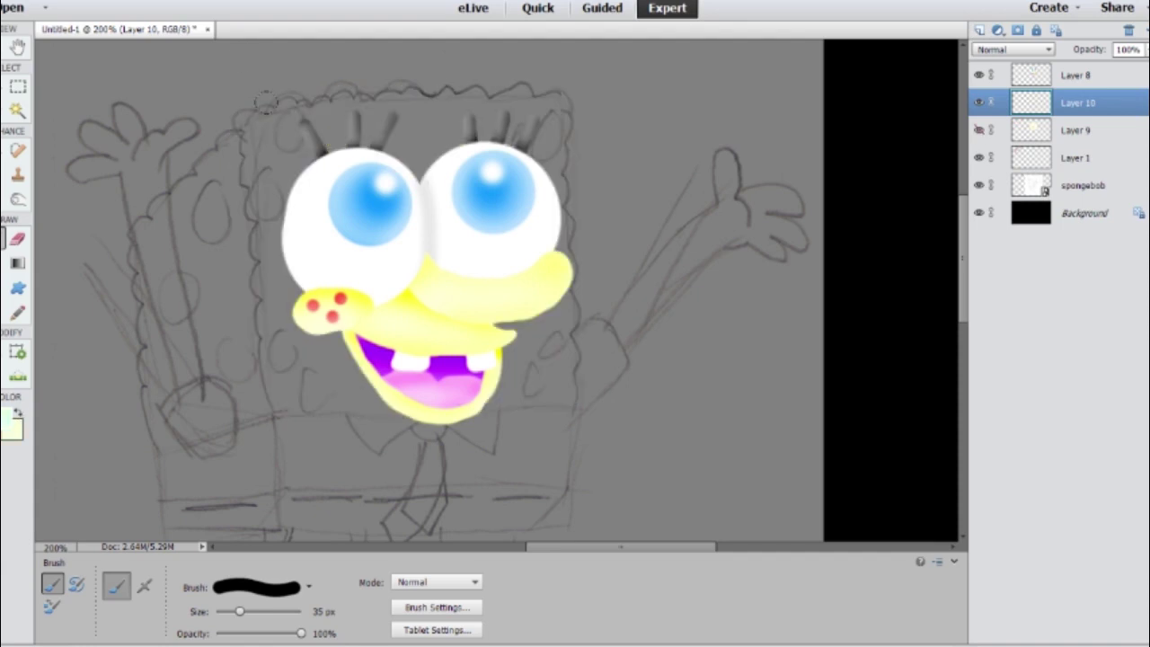
{"action": "left_click", "coordinate": [319, 611]}
{"action": "key", "text": "ctrl+equal"}
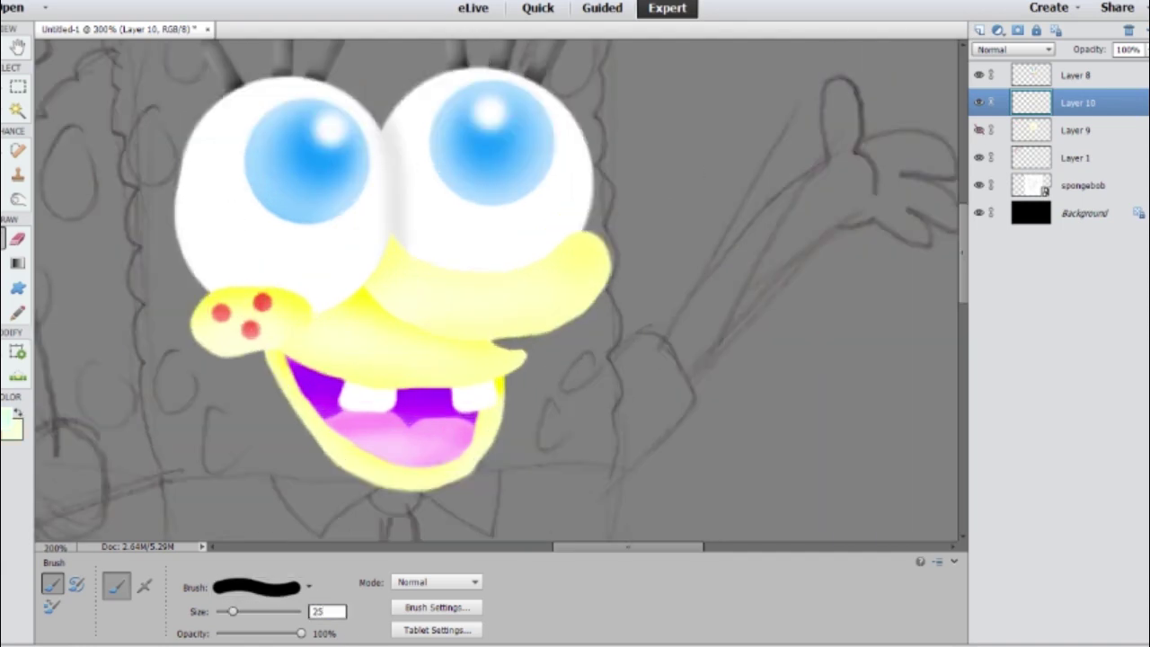
{"action": "scroll", "coordinate": [498, 292], "scroll_direction": "up", "scroll_amount": 2}
{"action": "left_click_drag", "start_coordinate": [179, 121], "coordinate": [189, 166]}
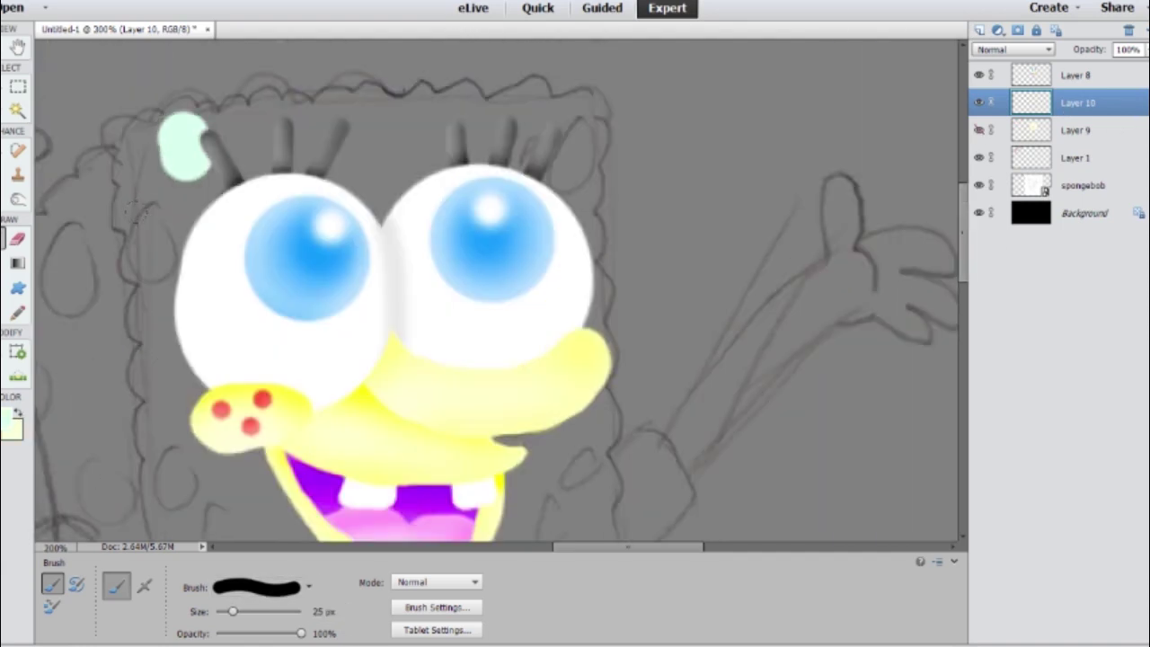
{"action": "left_click_drag", "start_coordinate": [148, 211], "coordinate": [152, 265]}
{"action": "left_click_drag", "start_coordinate": [580, 126], "coordinate": [566, 184]}
{"action": "left_click_drag", "start_coordinate": [162, 138], "coordinate": [151, 172]}
{"action": "left_click_drag", "start_coordinate": [180, 225], "coordinate": [181, 262]}
Paint the mint-green spots on both sides of the mouth and show the yellow body layer again
{"action": "scroll", "coordinate": [254, 342], "scroll_direction": "down", "scroll_amount": 2}
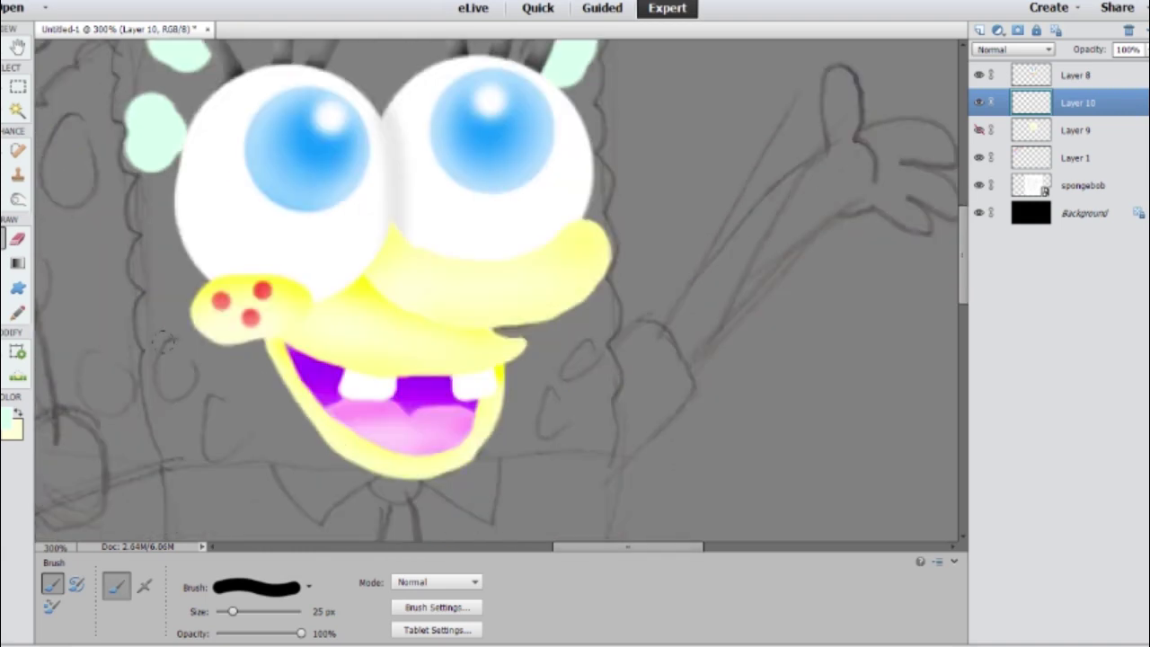
{"action": "mouse_move", "coordinate": [166, 350]}
{"action": "left_mouse_down"}
{"action": "mouse_move", "coordinate": [184, 391]}
{"action": "mouse_move", "coordinate": [238, 445]}
{"action": "left_mouse_up"}
{"action": "left_click_drag", "start_coordinate": [575, 342], "coordinate": [598, 364]}
{"action": "left_click_drag", "start_coordinate": [539, 396], "coordinate": [548, 440]}
{"action": "left_click", "coordinate": [979, 129]}
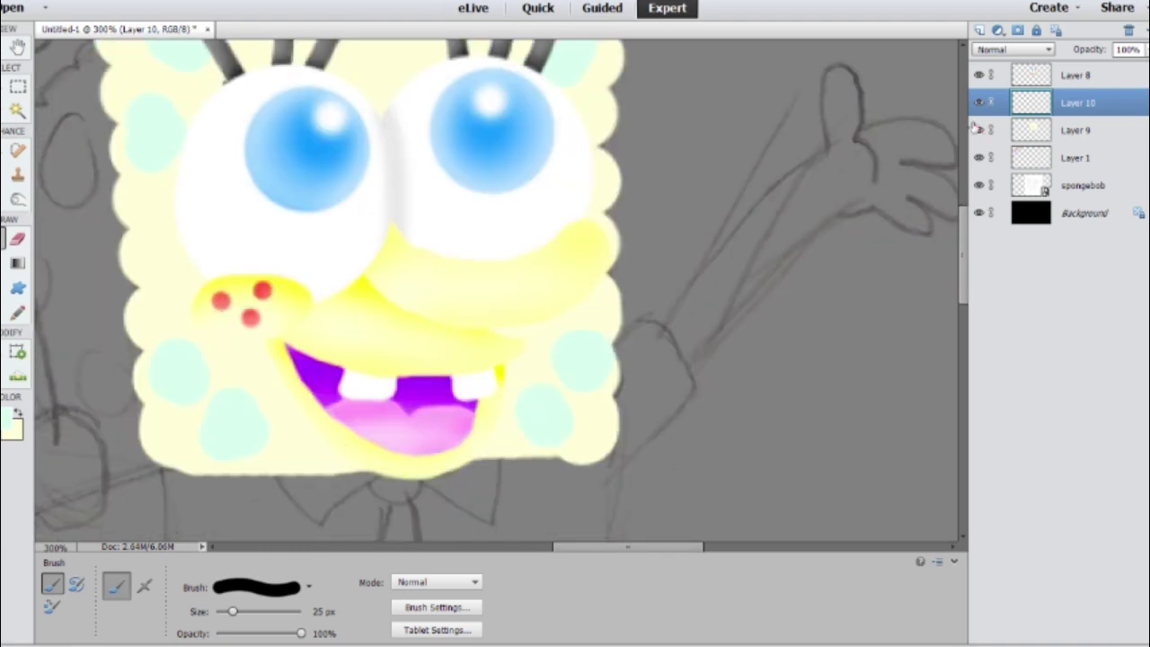
Darken and texture the mint-green spots with the Burn tool, using a rough 49 px brush at 100% exposure
{"action": "scroll", "coordinate": [964, 252], "scroll_direction": "up", "scroll_amount": 1}
{"action": "key", "text": "e"}
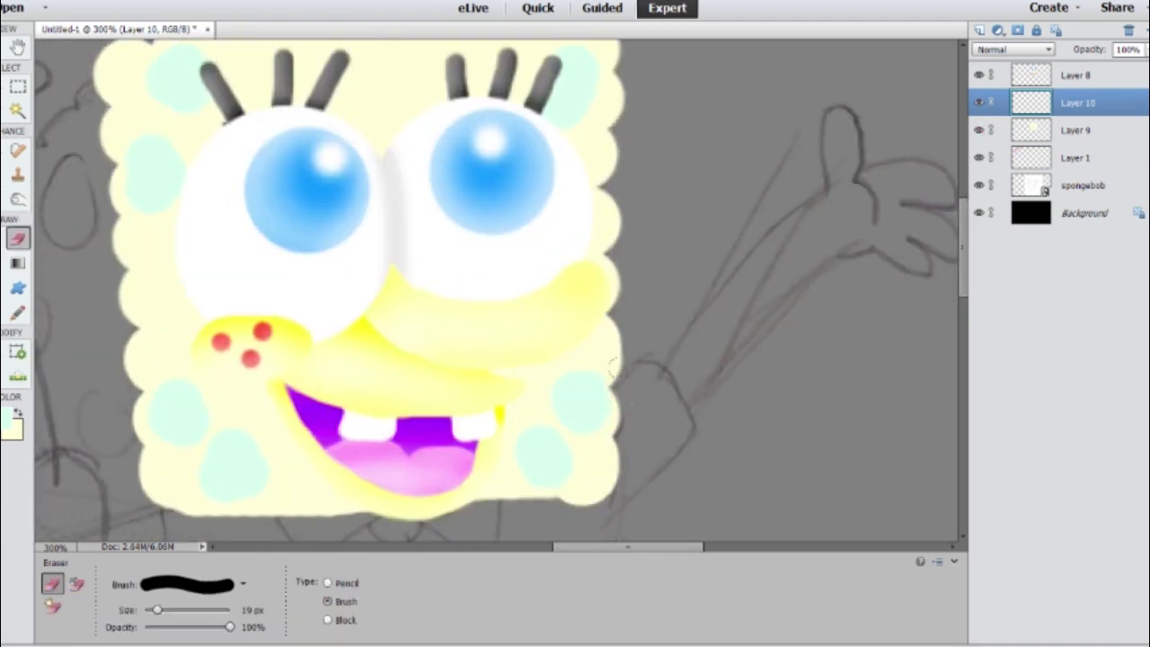
{"action": "key", "text": "o"}
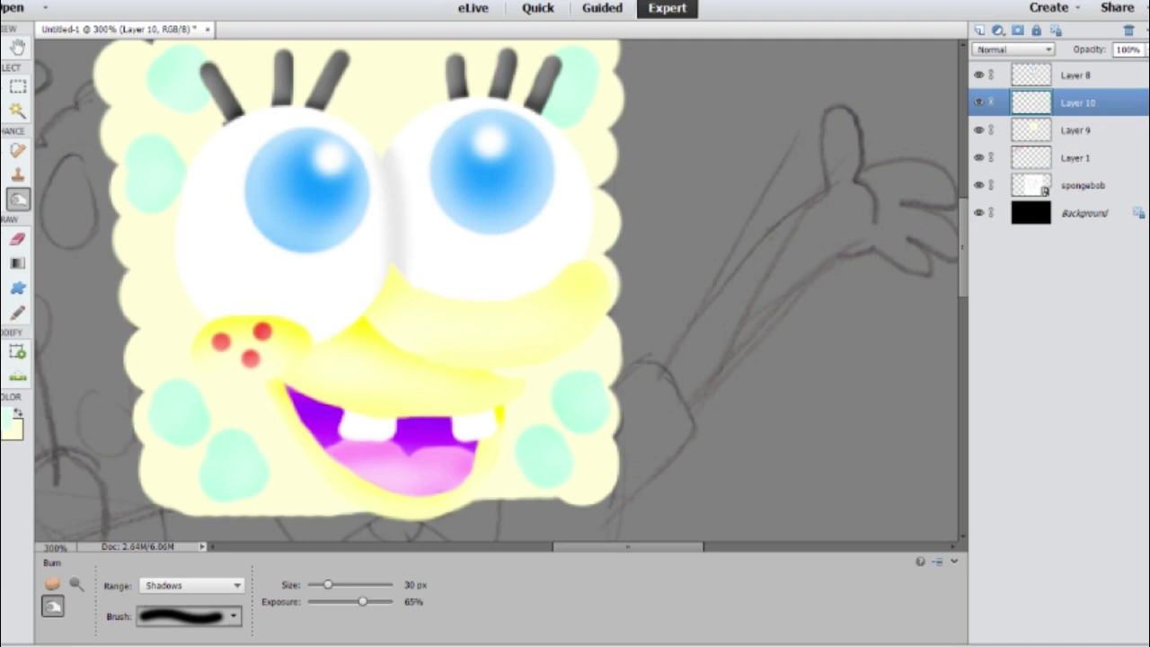
{"action": "key", "text": "bracketright"}
{"action": "key", "text": "bracketright"}
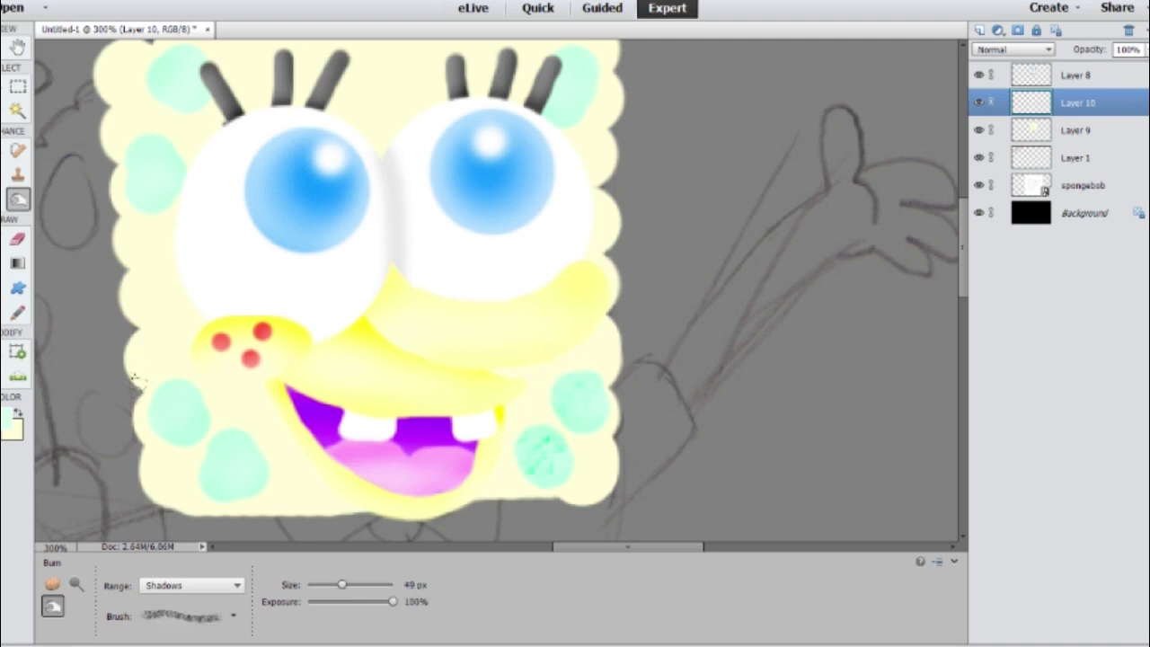
{"action": "scroll", "coordinate": [490, 65], "scroll_direction": "up", "scroll_amount": 1}
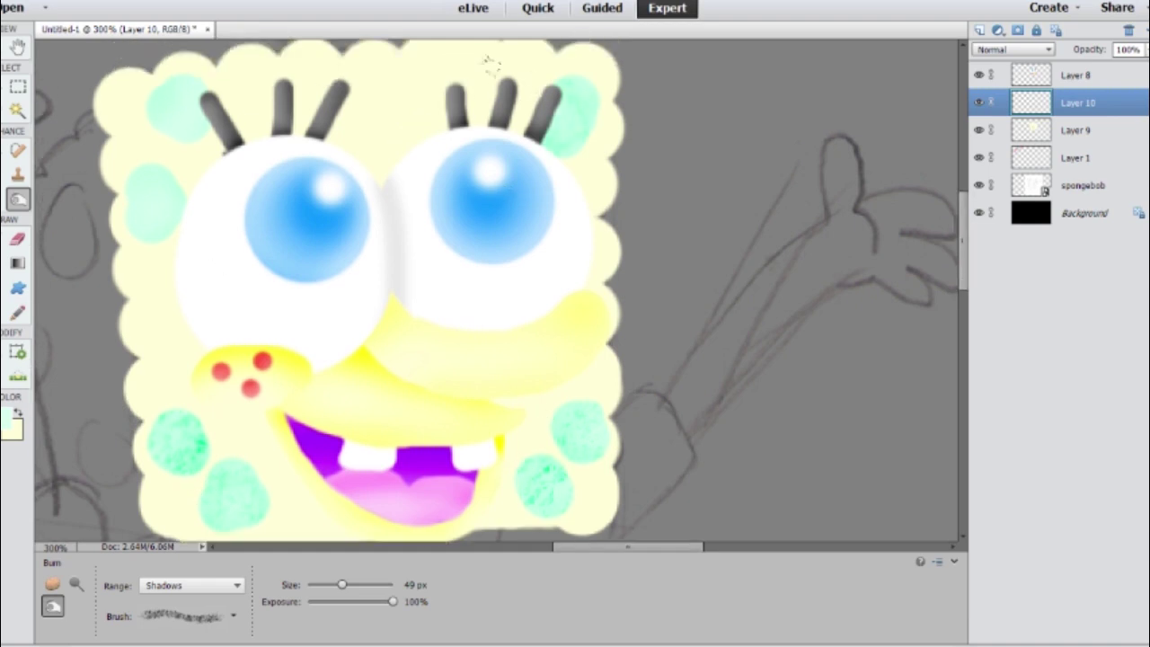
Texture the yellow body layer with the Burn tool, then burn soft shading around the face with a 35 px brush
{"action": "key", "text": "alt+bracketleft"}
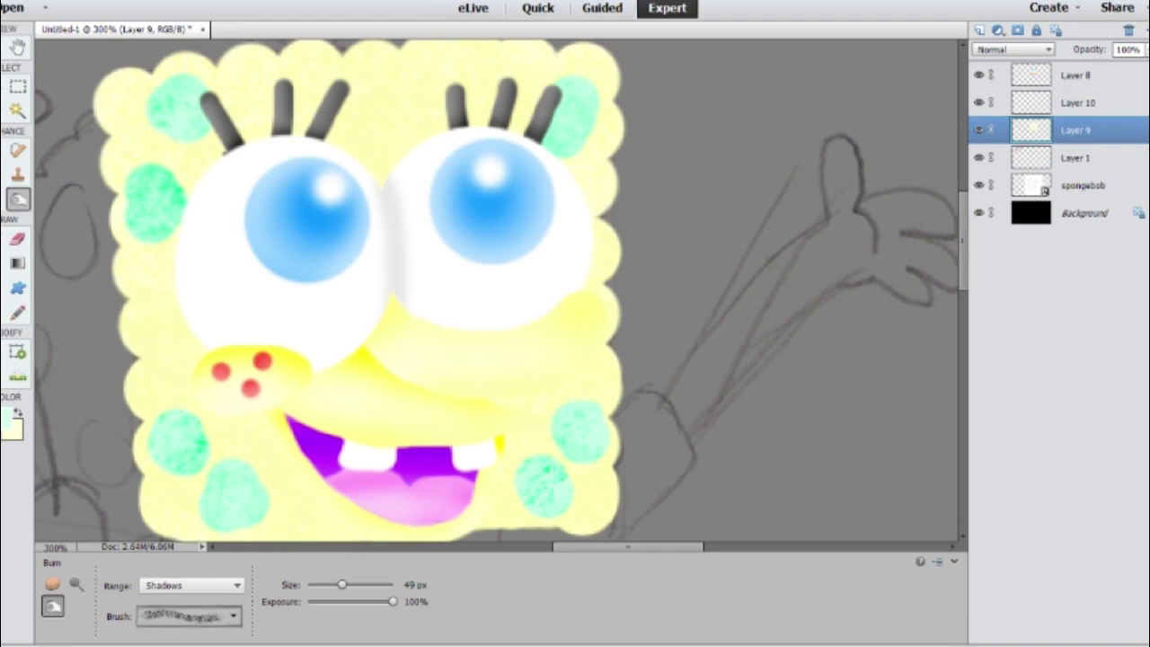
{"action": "key", "text": "bracketleft"}
{"action": "key", "text": "bracketleft"}
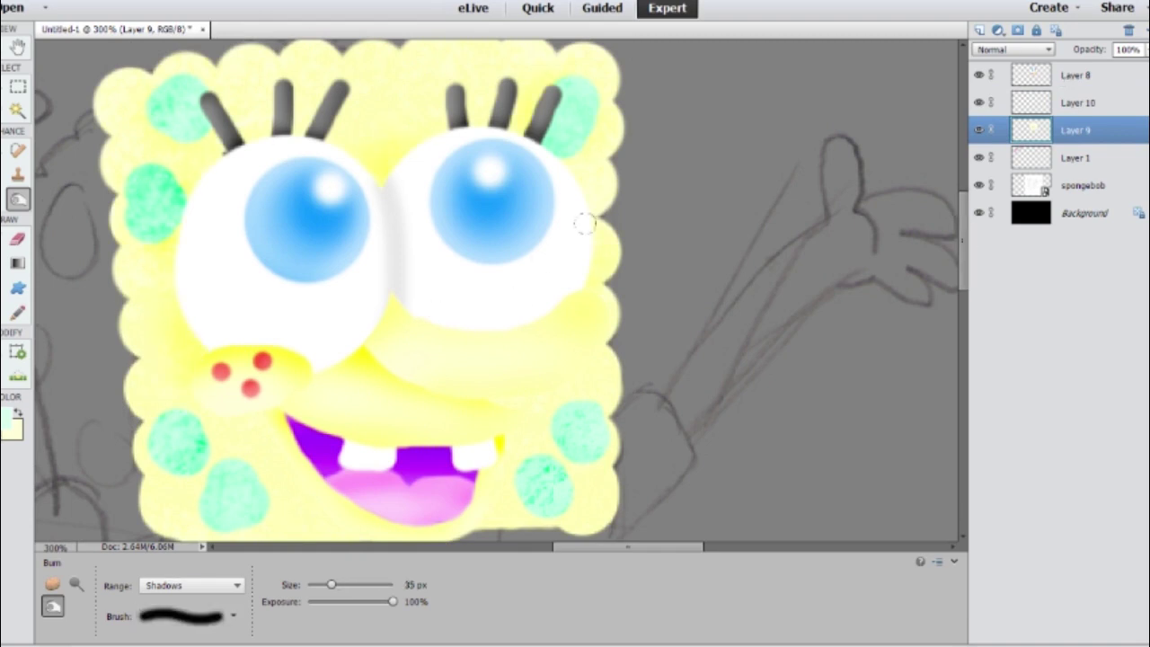
{"action": "left_click_drag", "start_coordinate": [586, 224], "coordinate": [585, 260]}
{"action": "key", "text": "ctrl+minus"}
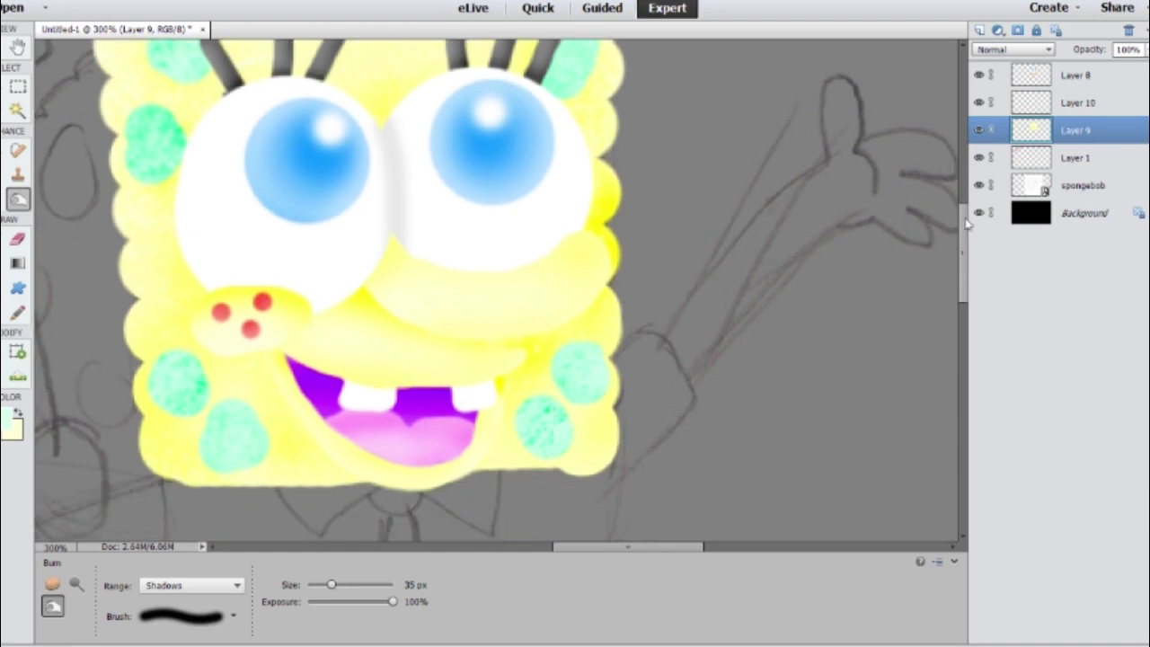
{"action": "key", "text": "ctrl+minus"}
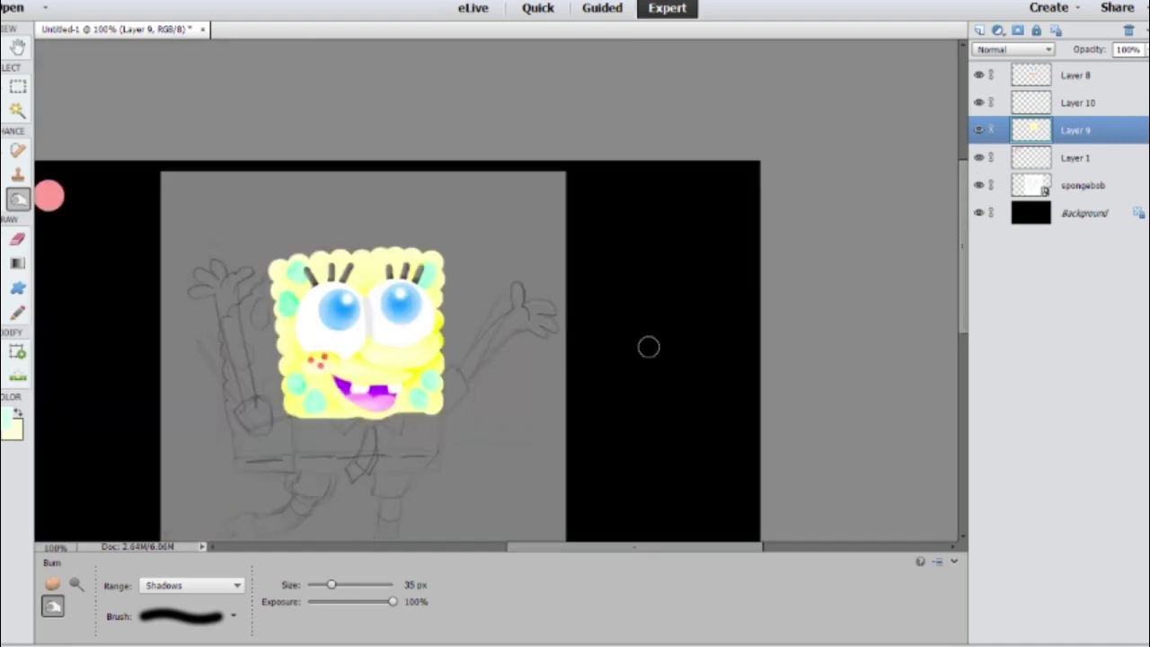
Merge the facial features, mint spots and yellow body layers into one and add an empty layer beneath it
{"action": "scroll", "coordinate": [871, 225], "scroll_direction": "left", "scroll_amount": 3}
{"action": "key", "text": "b"}
{"action": "left_click", "coordinate": [1069, 79]}
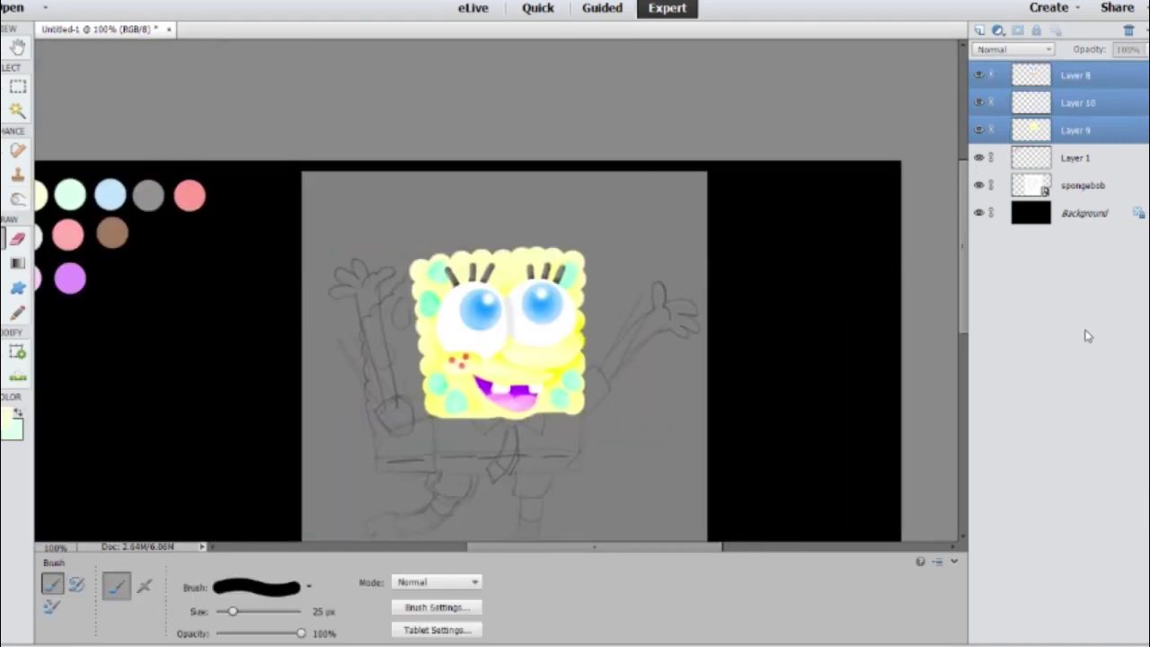
{"action": "mouse_move", "coordinate": [576, 320]}
{"action": "left_mouse_down"}
{"action": "mouse_move", "coordinate": [557, 378]}
{"action": "mouse_move", "coordinate": [530, 405]}
{"action": "left_mouse_up"}
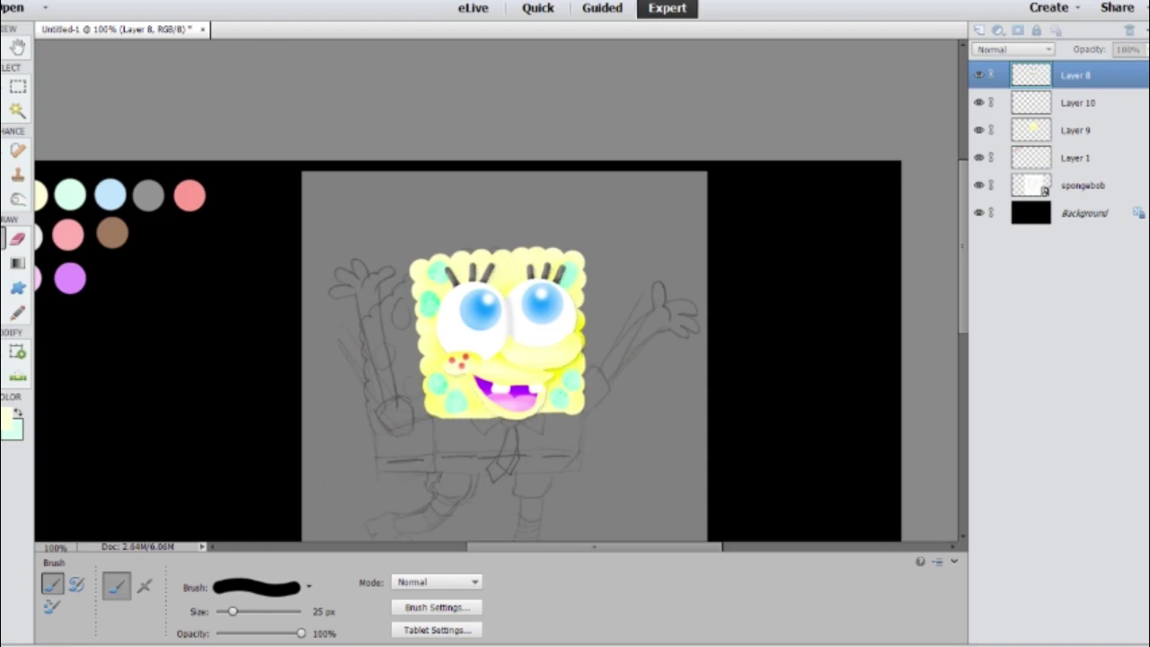
{"action": "left_click", "coordinate": [1072, 106]}
{"action": "key", "text": "Delete"}
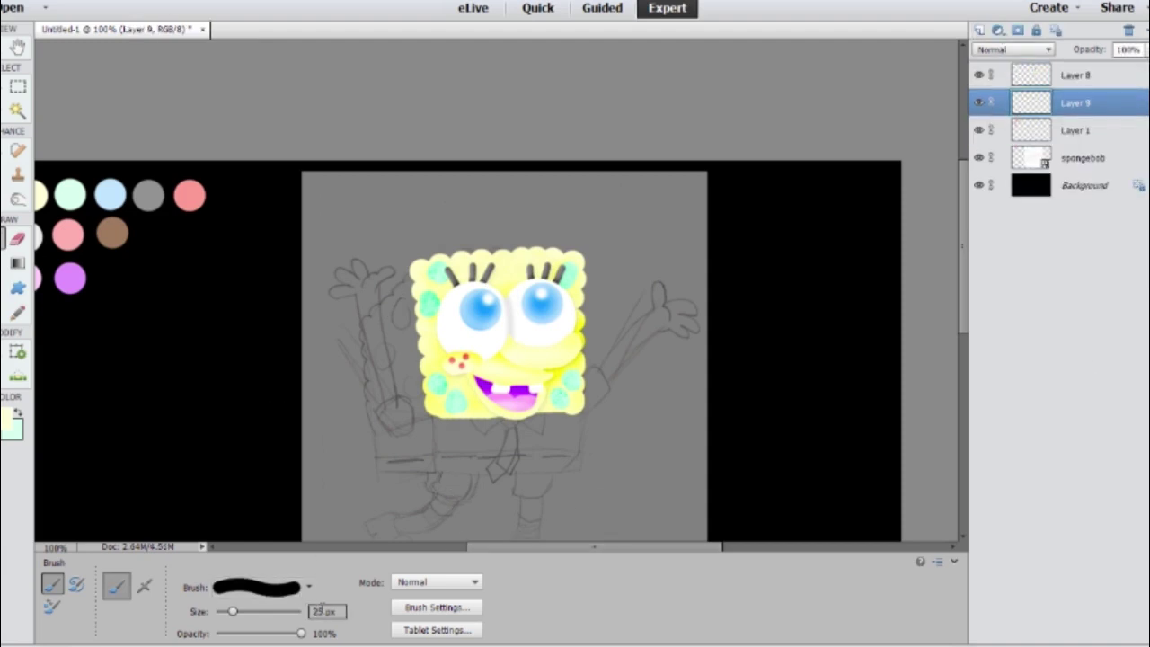
Paint the sponge's pale-yellow side panel behind the face, with a scalloped outer edge and a filled interior
{"action": "key", "text": "ctrl+plus"}
{"action": "key", "text": "ctrl+plus"}
{"action": "left_click_drag", "start_coordinate": [256, 175], "coordinate": [117, 355]}
{"action": "scroll", "coordinate": [139, 359], "scroll_direction": "down", "scroll_amount": 3}
{"action": "mouse_move", "coordinate": [117, 202]}
{"action": "left_mouse_down"}
{"action": "mouse_move", "coordinate": [135, 413]}
{"action": "mouse_move", "coordinate": [153, 449]}
{"action": "mouse_move", "coordinate": [287, 431]}
{"action": "left_mouse_up"}
{"action": "scroll", "coordinate": [270, 360], "scroll_direction": "up", "scroll_amount": 2}
{"action": "mouse_move", "coordinate": [180, 270]}
{"action": "left_mouse_down"}
{"action": "mouse_move", "coordinate": [260, 467]}
{"action": "mouse_move", "coordinate": [233, 431]}
{"action": "left_mouse_up"}
{"action": "scroll", "coordinate": [269, 359], "scroll_direction": "down", "scroll_amount": 1}
Shade the side panel along the face's edge with the Burn tool and texture it using a rough 36 px brush
{"action": "key", "text": "ctrl+minus"}
{"action": "key", "text": "o"}
{"action": "scroll", "coordinate": [424, 504], "scroll_direction": "down", "scroll_amount": 1}
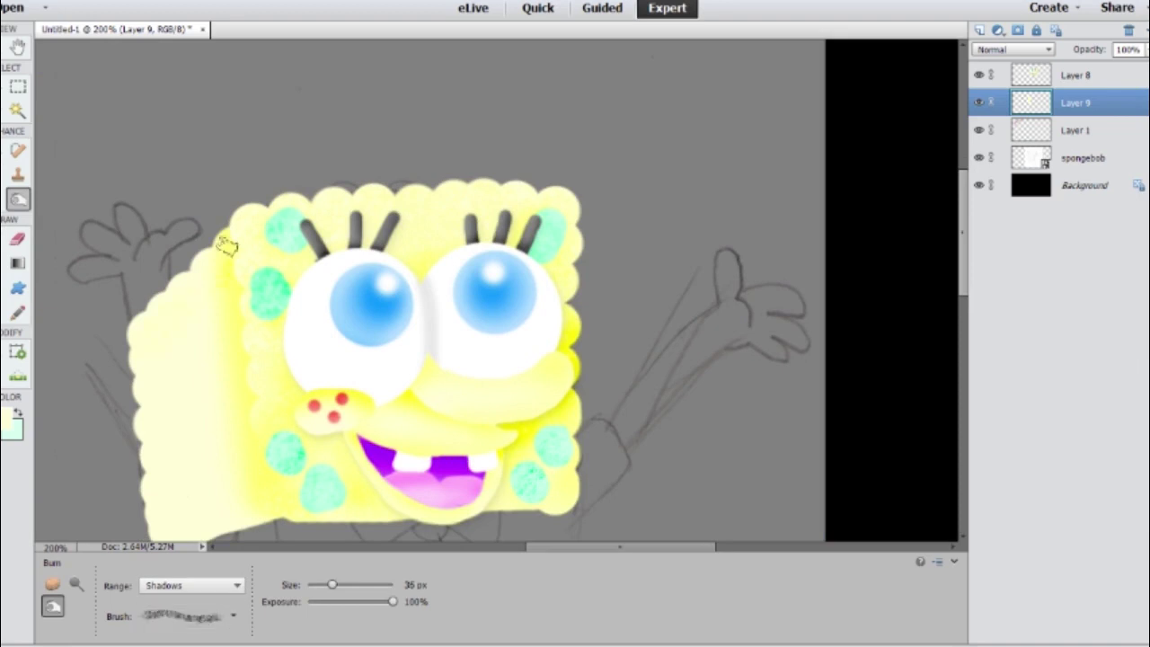
Hide the yellow side layer and paint four mint-green spots over the sketched side on a new layer with the 25 px brush
{"action": "key", "text": "ctrl+shift+alt+n"}
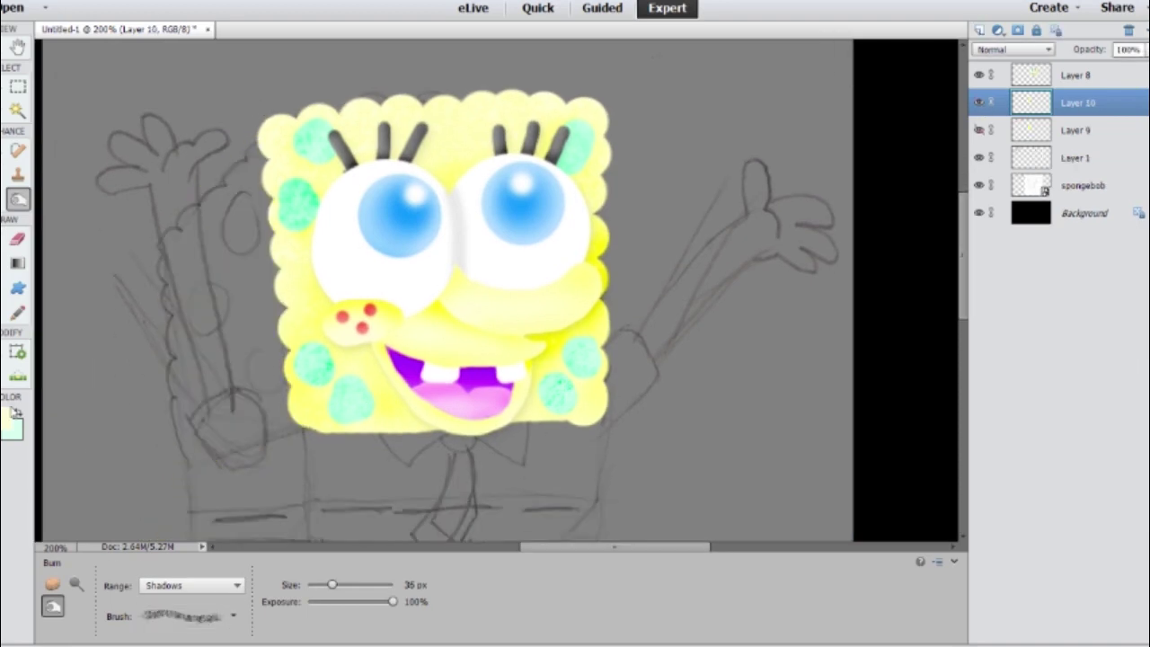
{"action": "key", "text": "b"}
{"action": "scroll", "coordinate": [243, 286], "scroll_direction": "up", "scroll_amount": 1}
{"action": "scroll", "coordinate": [249, 290], "scroll_direction": "up", "scroll_amount": 1}
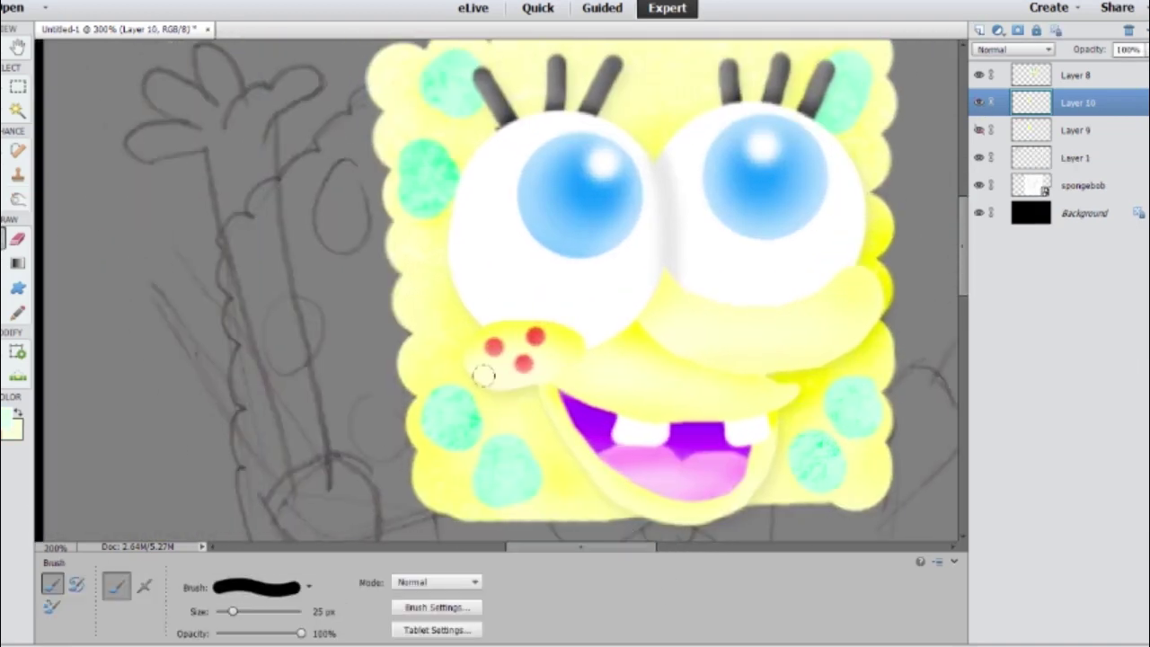
{"action": "left_click_drag", "start_coordinate": [341, 176], "coordinate": [331, 206]}
{"action": "left_click_drag", "start_coordinate": [280, 304], "coordinate": [297, 355]}
{"action": "left_click_drag", "start_coordinate": [359, 400], "coordinate": [378, 454]}
{"action": "scroll", "coordinate": [378, 431], "scroll_direction": "down", "scroll_amount": 4}
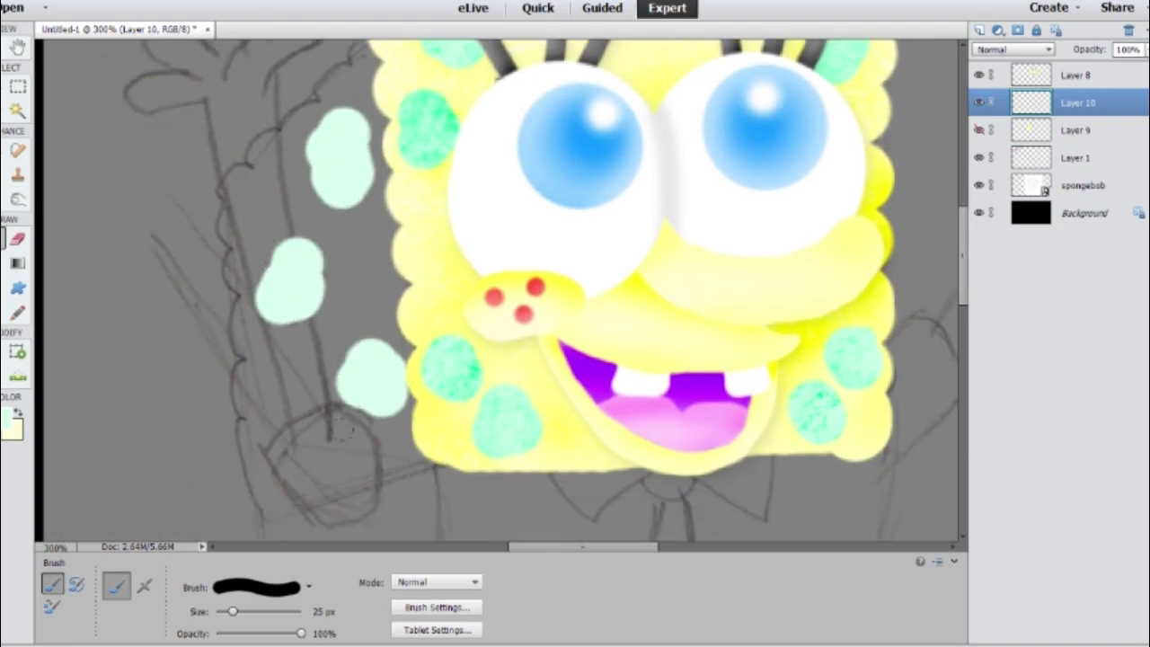
{"action": "mouse_move", "coordinate": [279, 311]}
{"action": "left_mouse_down"}
{"action": "mouse_move", "coordinate": [297, 337]}
{"action": "mouse_move", "coordinate": [306, 328]}
{"action": "left_mouse_up"}
Darken and texture the four side spots with the Burn tool, using the rough 36 px brush at 100% exposure
{"action": "key", "text": "o"}
{"action": "left_click_drag", "start_coordinate": [368, 261], "coordinate": [378, 297]}
{"action": "left_click_drag", "start_coordinate": [279, 323], "coordinate": [368, 269]}
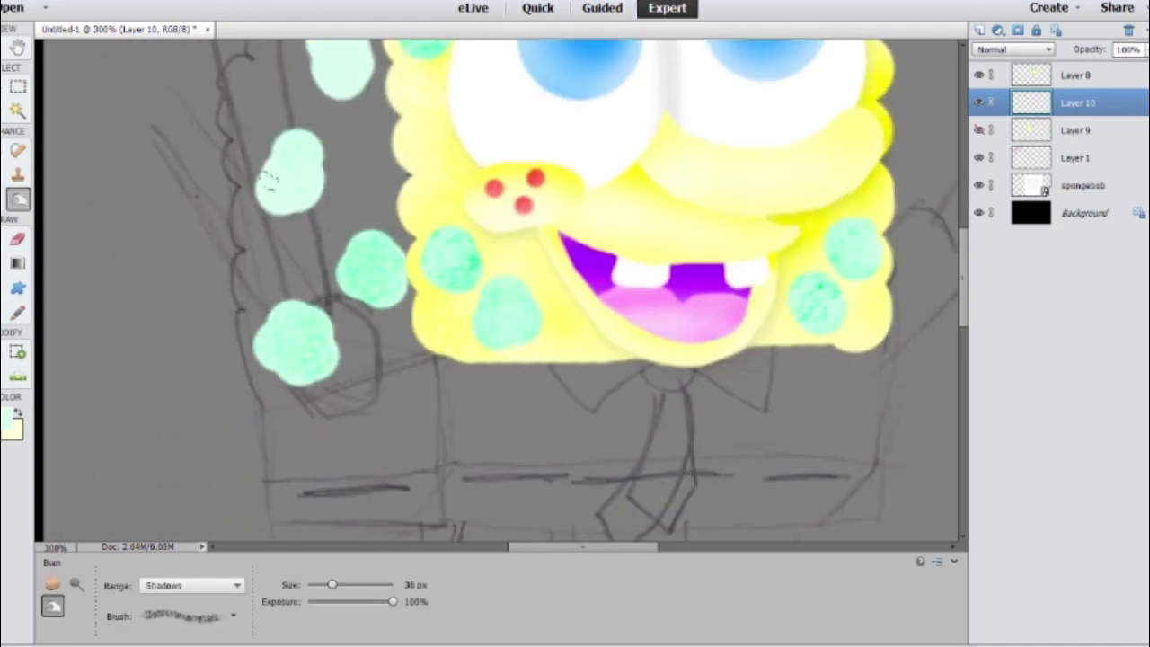
{"action": "left_click_drag", "start_coordinate": [283, 162], "coordinate": [292, 198]}
{"action": "scroll", "coordinate": [297, 270], "scroll_direction": "up", "scroll_amount": 3}
{"action": "left_click_drag", "start_coordinate": [337, 117], "coordinate": [342, 203]}
{"action": "left_click_drag", "start_coordinate": [288, 248], "coordinate": [297, 305]}
{"action": "left_click_drag", "start_coordinate": [288, 427], "coordinate": [306, 477]}
{"action": "key", "text": "ctrl+minus"}
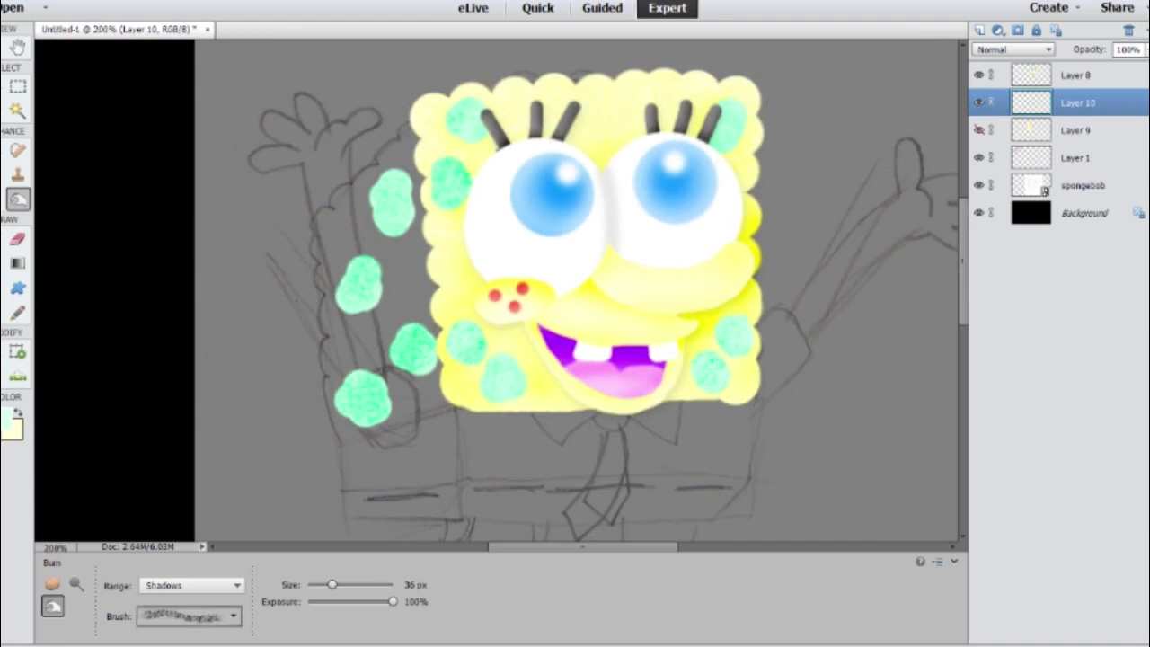
Show the yellow side layer, merge the mint spots with it and try narrowing the result to 91.53% width
{"action": "left_click", "coordinate": [978, 130]}
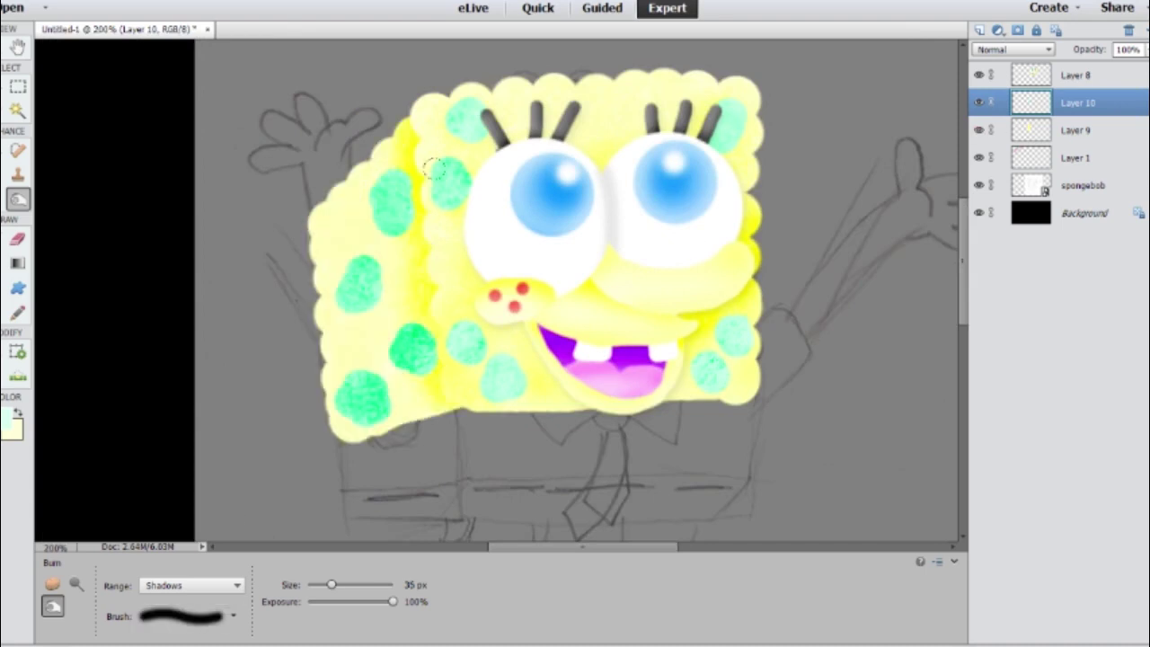
{"action": "left_click", "coordinate": [1076, 130]}
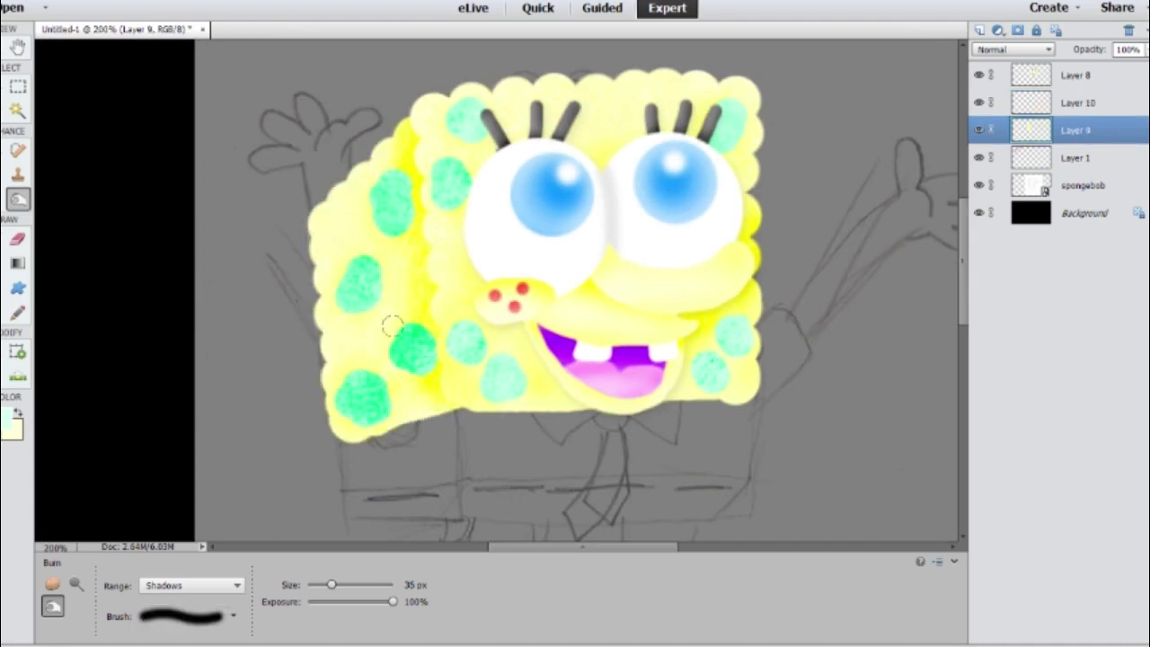
{"action": "left_click", "coordinate": [1070, 75], "text": "shift"}
{"action": "left_click", "coordinate": [1078, 102]}
{"action": "key", "text": "ctrl+e"}
{"action": "key", "text": "v"}
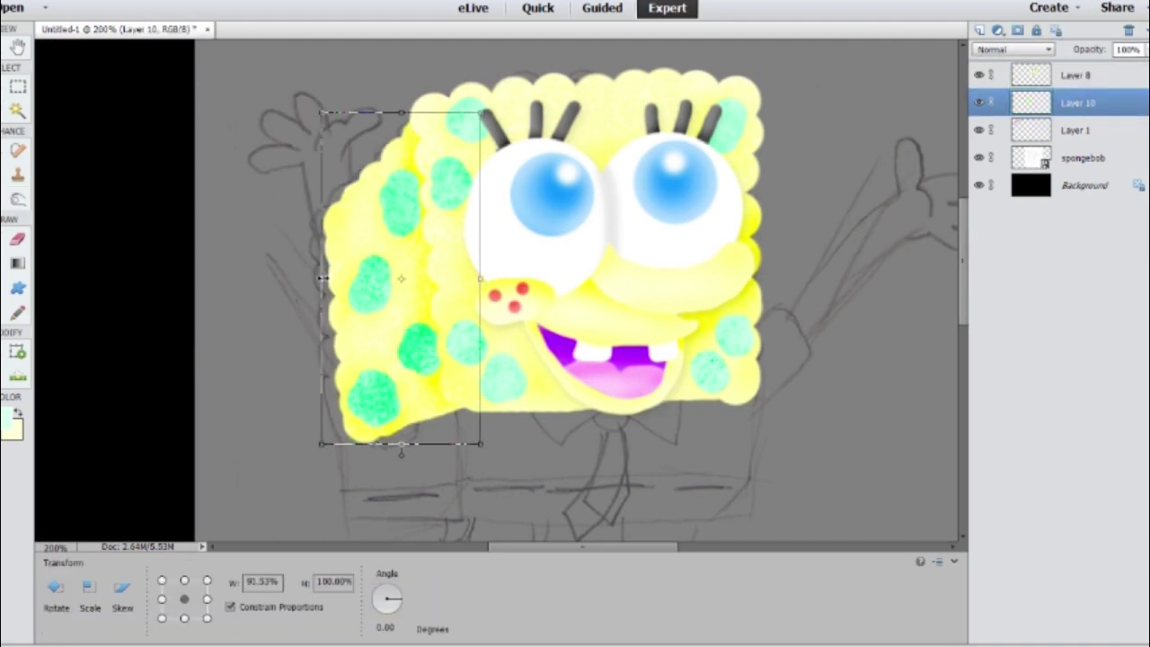
Merge the sponge's side layer with the face layer
{"action": "left_click", "coordinate": [1069, 78], "text": "shift"}
{"action": "key", "text": "ctrl+e"}
{"action": "key", "text": "ctrl+minus"}
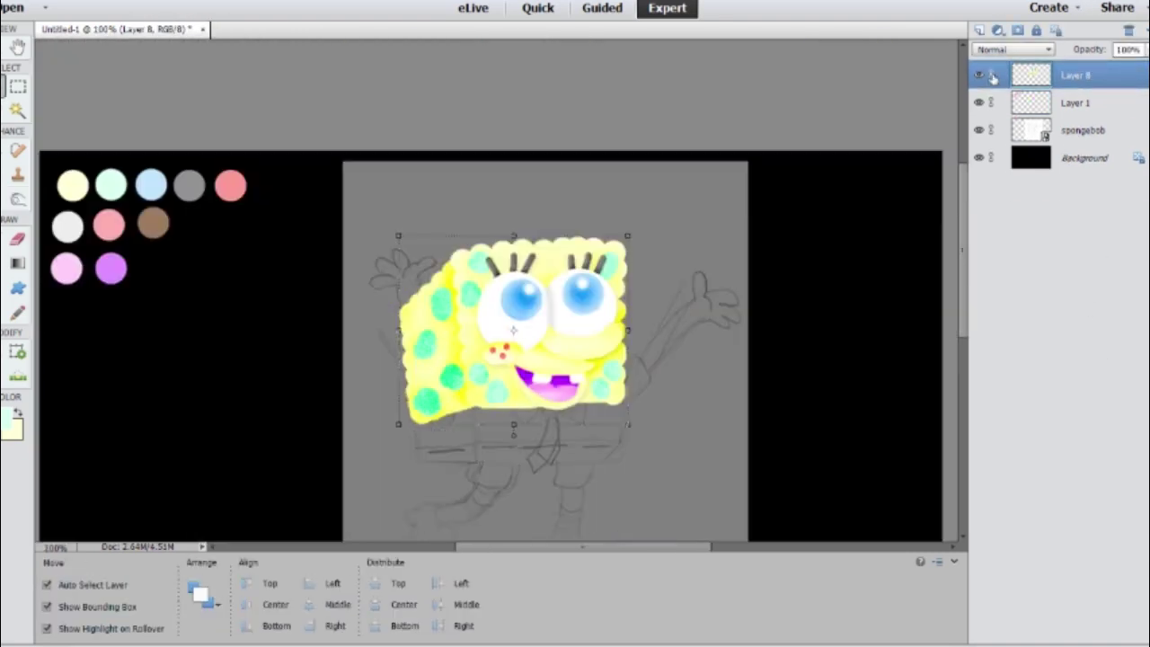
Refill the light-grey palette swatch on Layer 1 with a lighter off-white and sample the brown swatch
{"action": "key", "text": "i"}
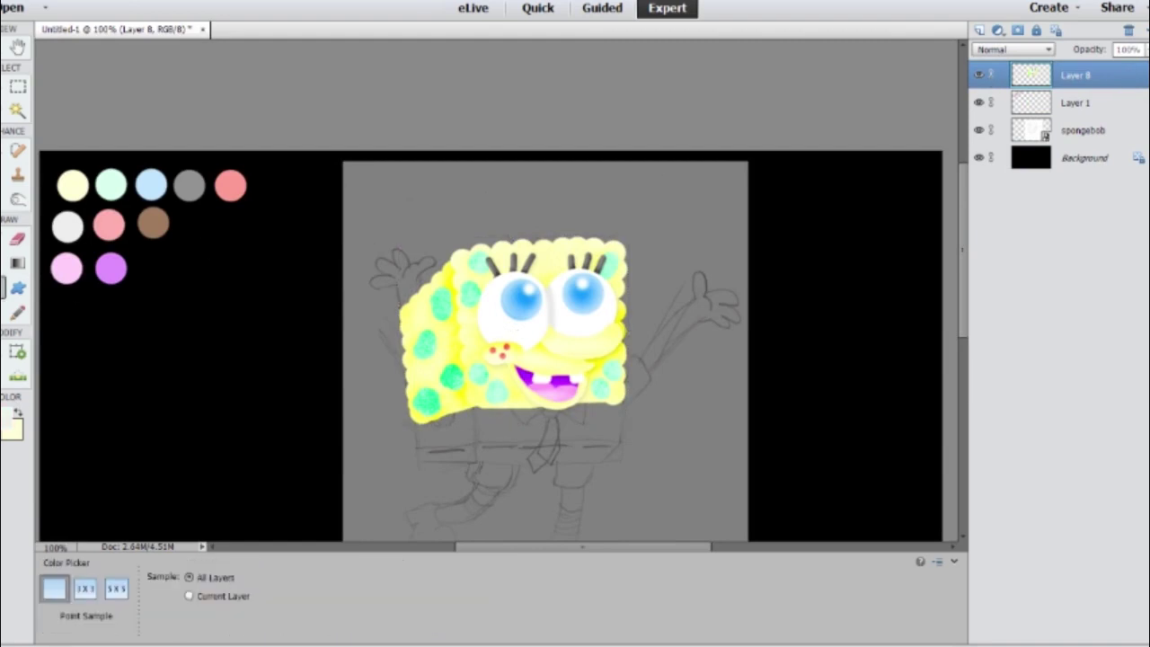
{"action": "key", "text": "k"}
{"action": "key", "text": "alt+bracketleft"}
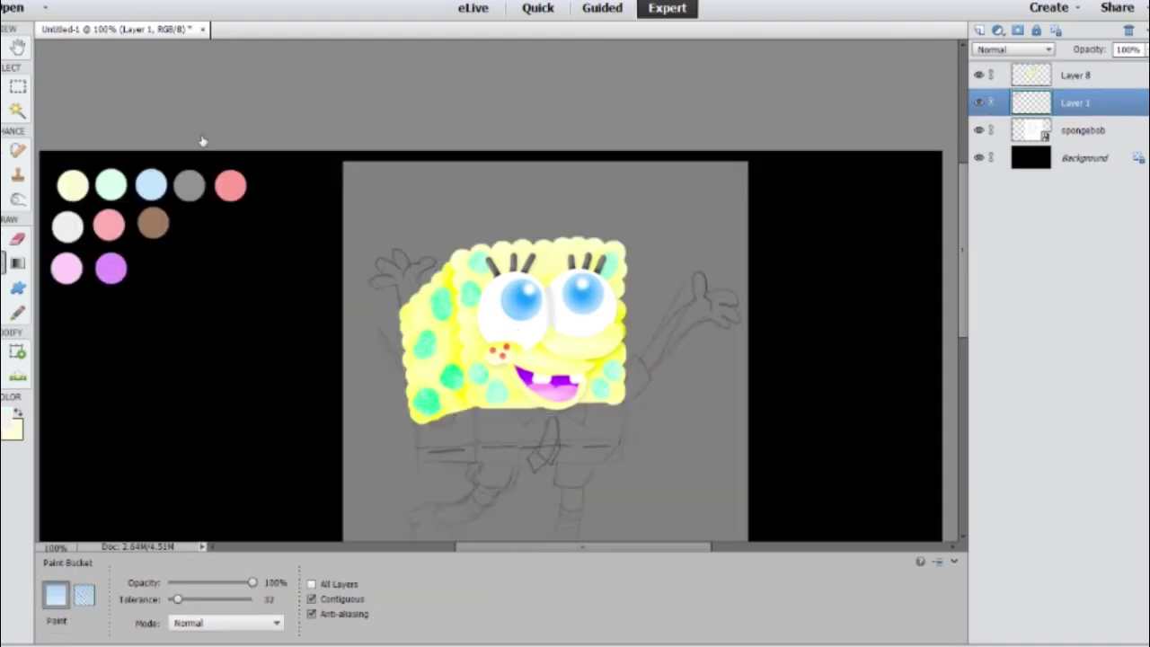
{"action": "key", "text": "i"}
{"action": "left_click", "coordinate": [153, 223]}
{"action": "key", "text": "b"}
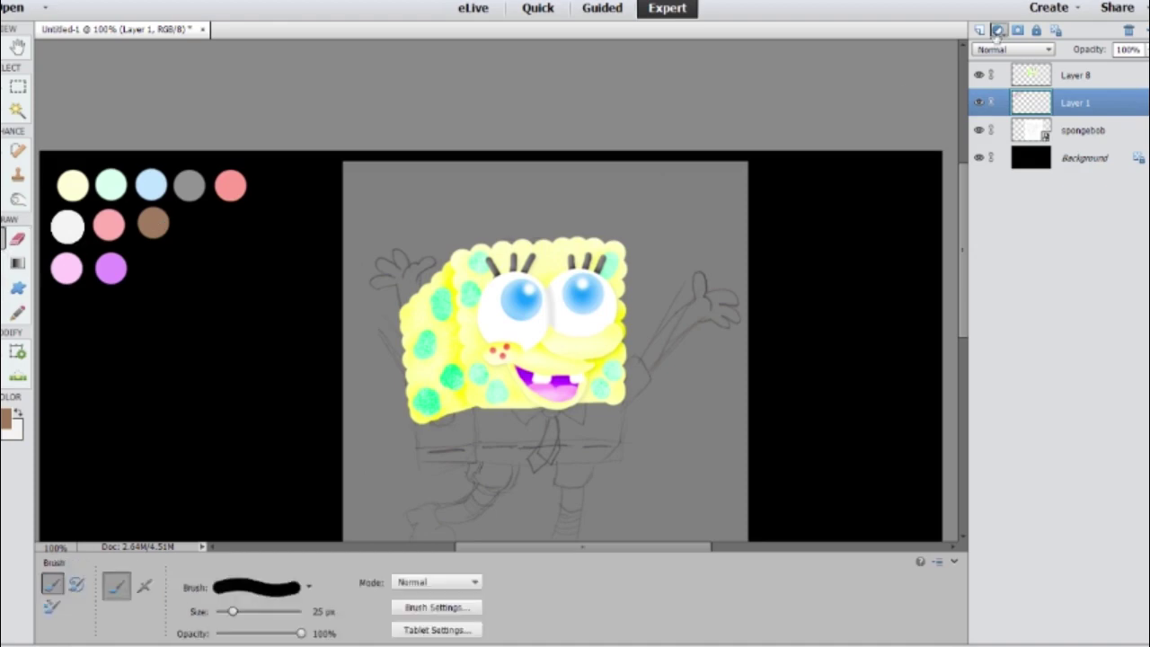
Paint the two off-white collar points under the chin on a new layer and shade them with the 35 px Burn tool
{"action": "key", "text": "ctrl+shift+alt+n"}
{"action": "key", "text": "ctrl+plus"}
{"action": "key", "text": "ctrl+plus"}
{"action": "left_click_drag", "start_coordinate": [616, 551], "coordinate": [872, 422]}
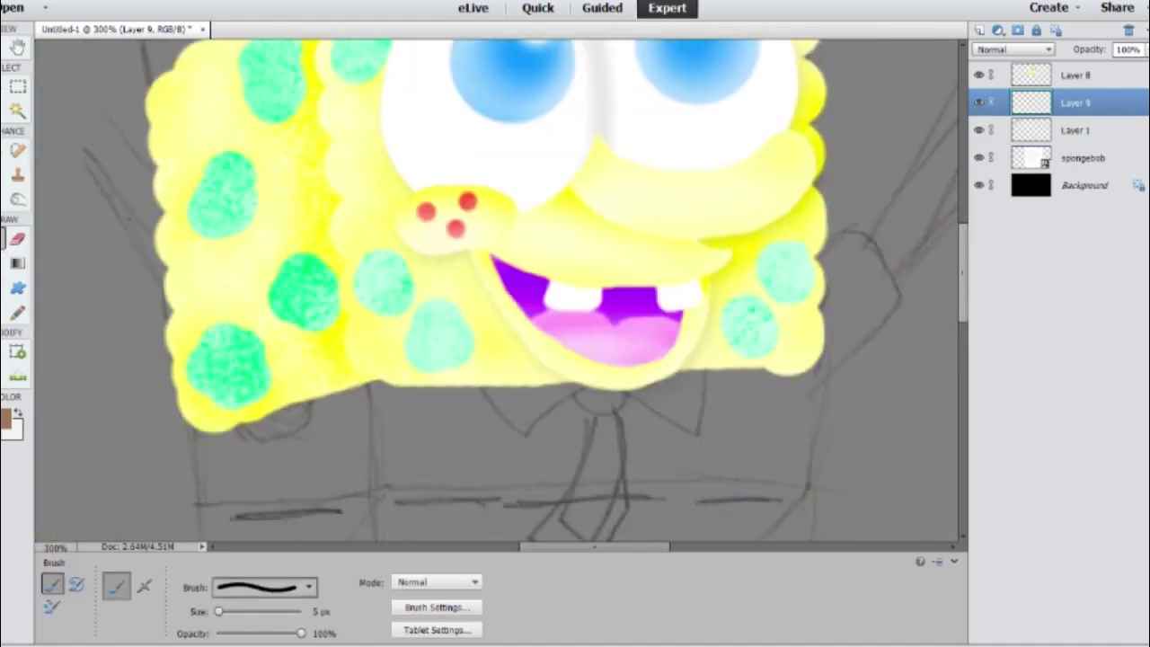
{"action": "key", "text": "bracketright"}
{"action": "key", "text": "bracketright"}
{"action": "key", "text": "bracketright"}
{"action": "key", "text": "bracketright"}
{"action": "mouse_move", "coordinate": [520, 421]}
{"action": "left_mouse_down"}
{"action": "mouse_move", "coordinate": [578, 383]}
{"action": "mouse_move", "coordinate": [561, 392]}
{"action": "mouse_move", "coordinate": [683, 400]}
{"action": "left_mouse_up"}
{"action": "key", "text": "o"}
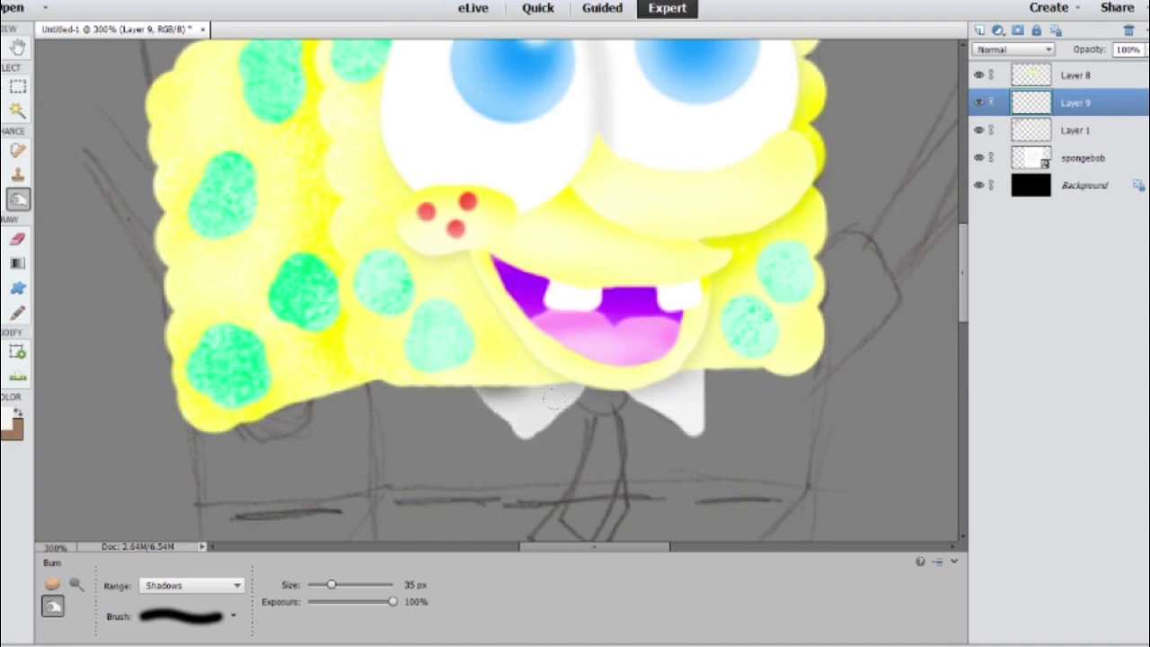
Paint the pink tie knot and tie on new layers with a 9 px brush and shade them using the Burn tool
{"action": "left_click", "coordinate": [979, 30]}
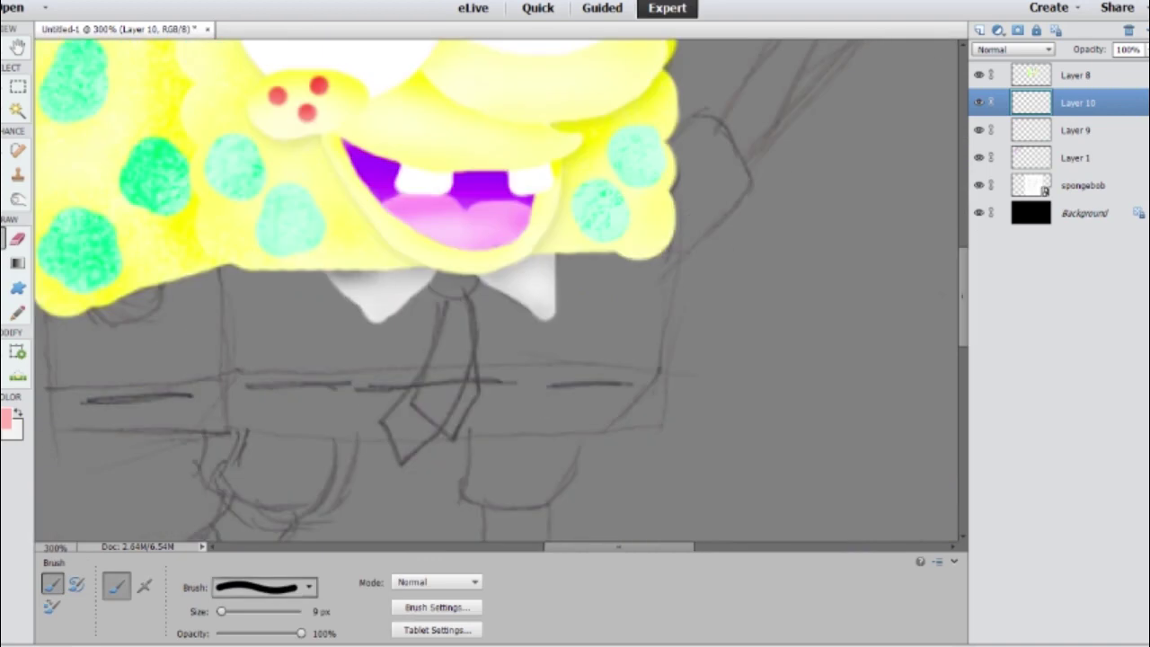
{"action": "mouse_move", "coordinate": [439, 280]}
{"action": "left_mouse_down"}
{"action": "mouse_move", "coordinate": [471, 286]}
{"action": "mouse_move", "coordinate": [476, 275]}
{"action": "mouse_move", "coordinate": [391, 431]}
{"action": "mouse_move", "coordinate": [473, 303]}
{"action": "mouse_move", "coordinate": [405, 450]}
{"action": "mouse_move", "coordinate": [477, 360]}
{"action": "mouse_move", "coordinate": [418, 423]}
{"action": "left_mouse_up"}
{"action": "key", "text": "o"}
{"action": "left_click", "coordinate": [980, 29]}
{"action": "key", "text": "b"}
{"action": "key", "text": "o"}
{"action": "key", "text": "ctrl+1"}
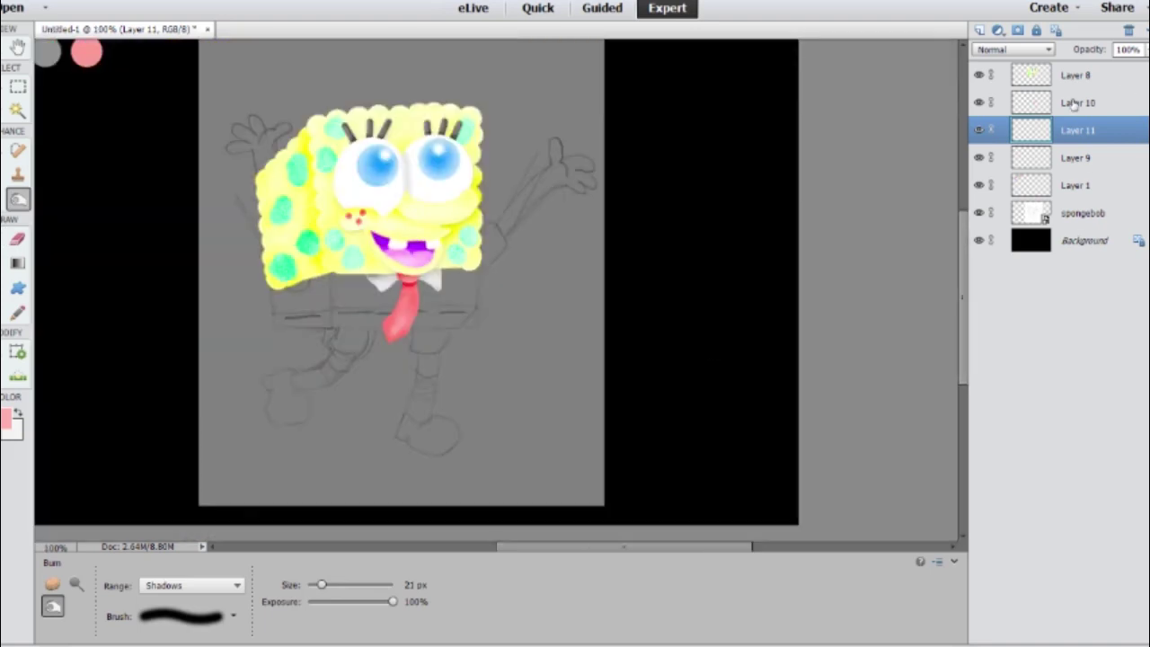
Merge the tie and collar layers into a single layer
{"action": "key", "text": "ctrl+z"}
{"action": "left_click_drag", "start_coordinate": [1013, 126], "coordinate": [1129, 31]}
{"action": "scroll", "coordinate": [49, 342], "scroll_direction": "left", "scroll_amount": 5}
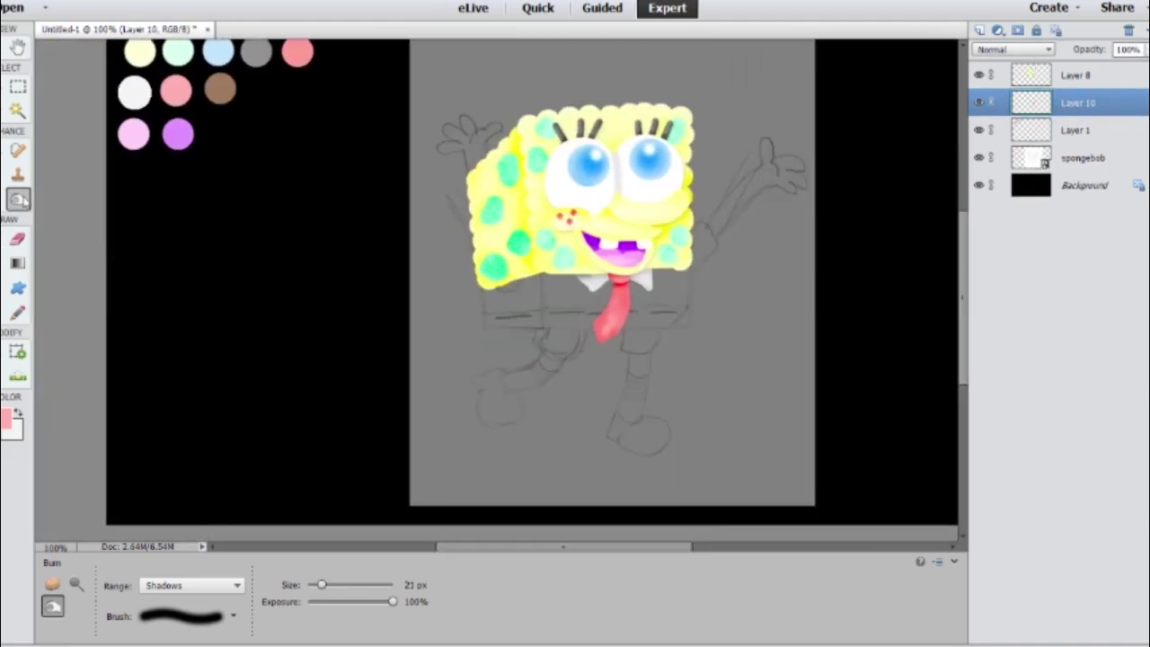
Sample the brown swatch, set the brush size to 19 px and add a new layer for the shirt
{"action": "key", "text": "i"}
{"action": "left_click", "coordinate": [233, 85]}
{"action": "key", "text": "b"}
{"action": "key", "text": "]"}
{"action": "key", "text": "ctrl+shift+alt+n"}
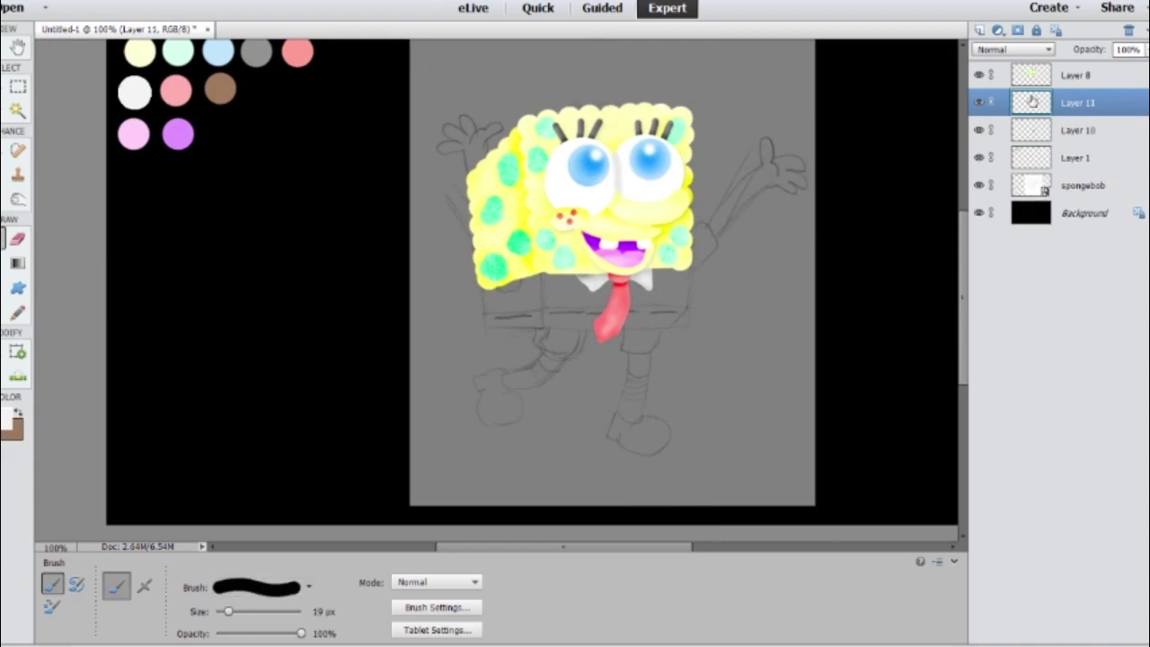
{"action": "key", "text": "shift+plus"}
{"action": "key", "text": "ctrl+plus"}
{"action": "key", "text": "ctrl+plus"}
{"action": "left_click_drag", "start_coordinate": [338, 255], "coordinate": [334, 346]}
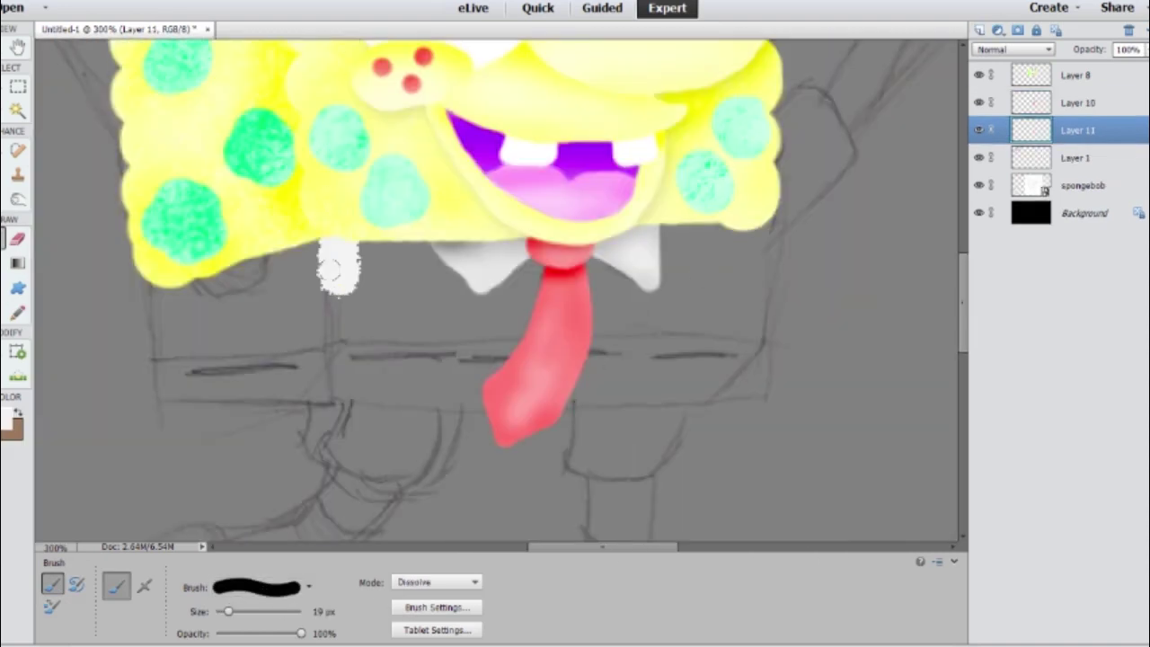
{"action": "key", "text": "shift+alt+n"}
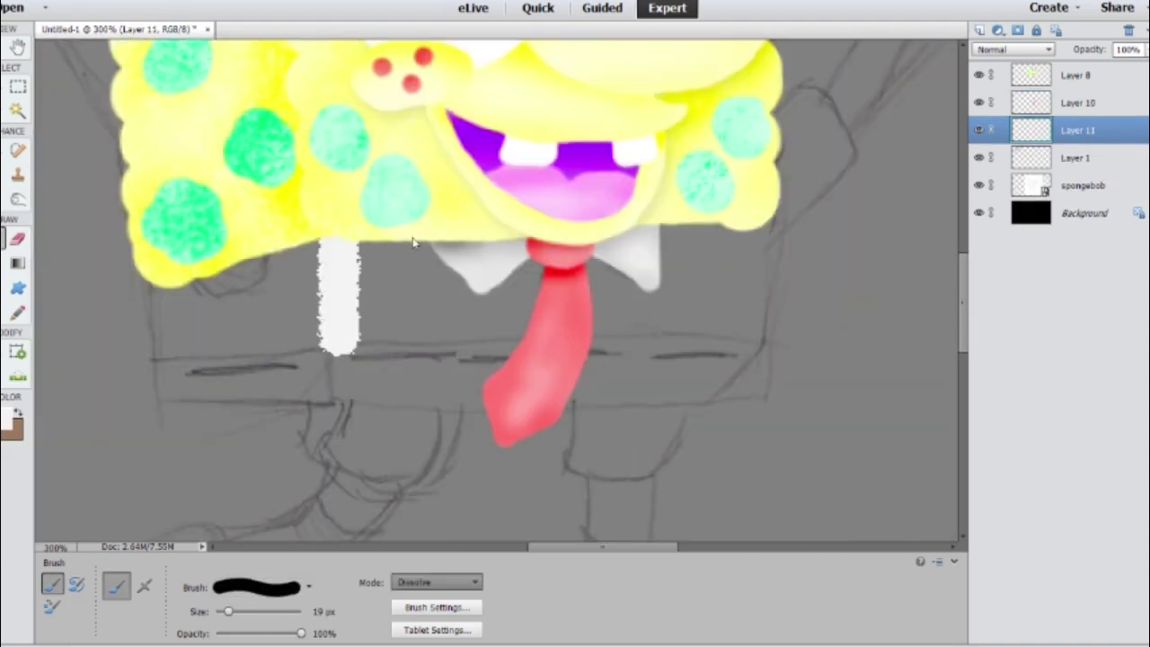
{"action": "key", "text": "ctrl+z"}
Outline and fill the off-white shirt front behind the tie with the 19 px brush, then shade it with the 39 px Burn tool
{"action": "mouse_move", "coordinate": [343, 244]}
{"action": "left_mouse_down"}
{"action": "mouse_move", "coordinate": [382, 330]}
{"action": "mouse_move", "coordinate": [743, 321]}
{"action": "mouse_move", "coordinate": [733, 201]}
{"action": "mouse_move", "coordinate": [750, 231]}
{"action": "left_mouse_up"}
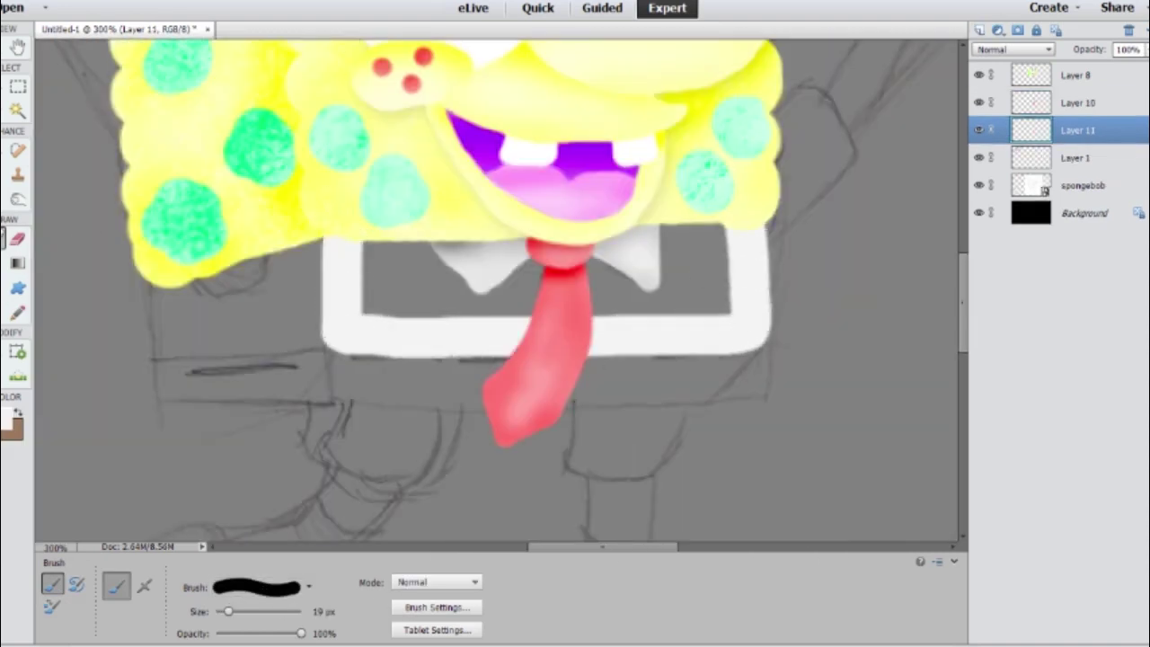
{"action": "mouse_move", "coordinate": [364, 270]}
{"action": "left_mouse_down"}
{"action": "mouse_move", "coordinate": [422, 287]}
{"action": "mouse_move", "coordinate": [728, 301]}
{"action": "left_mouse_up"}
{"action": "key", "text": "o"}
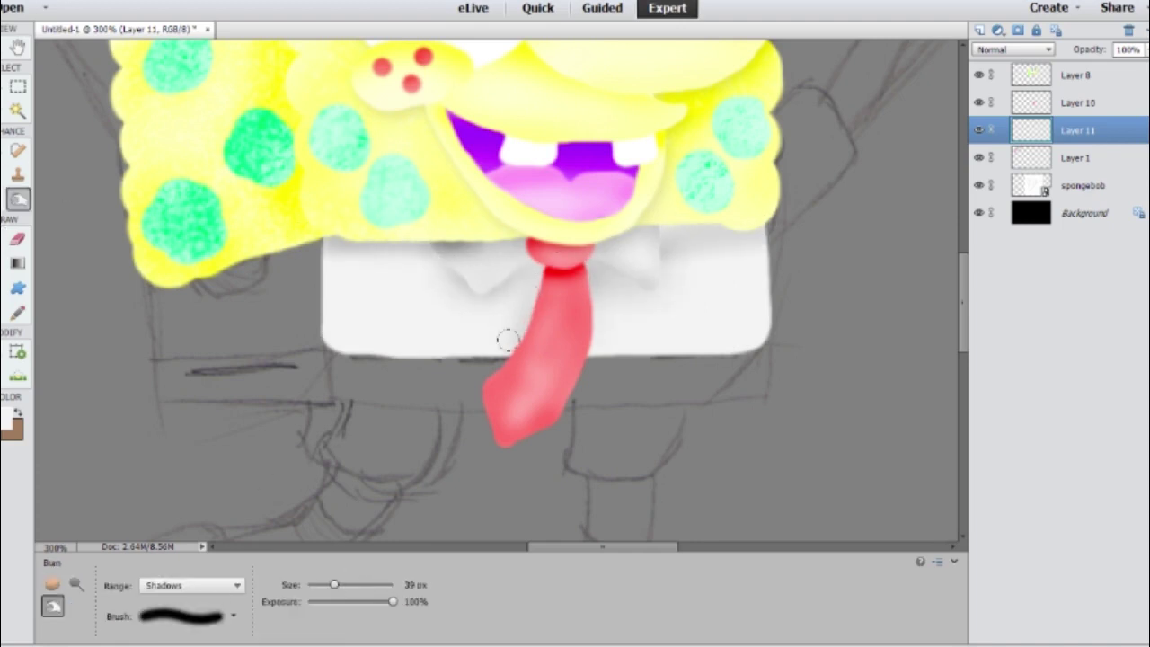
{"action": "mouse_move", "coordinate": [333, 270]}
{"action": "left_mouse_down"}
{"action": "mouse_move", "coordinate": [503, 351]}
{"action": "mouse_move", "coordinate": [764, 287]}
{"action": "left_mouse_up"}
{"action": "mouse_move", "coordinate": [332, 301]}
{"action": "left_mouse_down"}
{"action": "mouse_move", "coordinate": [328, 243]}
{"action": "mouse_move", "coordinate": [171, 255]}
{"action": "left_mouse_up"}
Paint the off-white shirt side below the sponge's side panel on a new layer with a 45 px brush and burn its shading
{"action": "key", "text": "b"}
{"action": "left_click", "coordinate": [981, 30]}
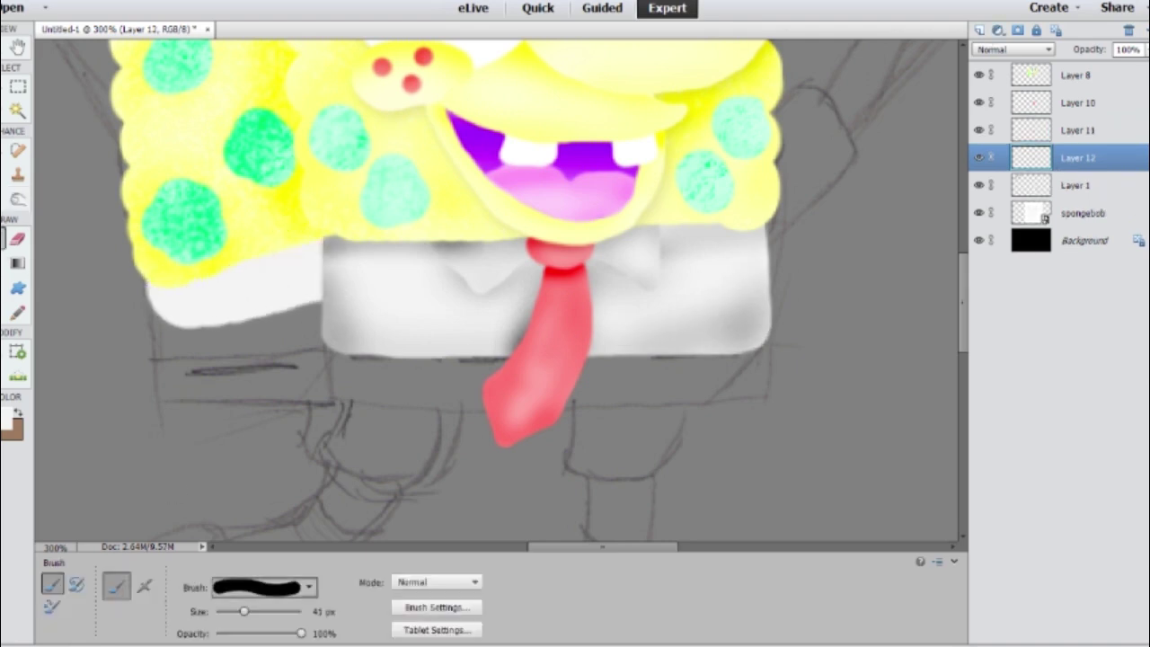
{"action": "mouse_move", "coordinate": [162, 297]}
{"action": "left_mouse_down"}
{"action": "mouse_move", "coordinate": [315, 346]}
{"action": "mouse_move", "coordinate": [300, 215]}
{"action": "mouse_move", "coordinate": [162, 270]}
{"action": "mouse_move", "coordinate": [297, 260]}
{"action": "mouse_move", "coordinate": [152, 287]}
{"action": "mouse_move", "coordinate": [194, 338]}
{"action": "mouse_move", "coordinate": [306, 334]}
{"action": "left_mouse_up"}
{"action": "key", "text": "o"}
Merge the shirt, tie and collar layers into the main character layer
{"action": "key", "text": "ctrl+e"}
{"action": "key", "text": "ctrl+e"}
{"action": "key", "text": "ctrl+e"}
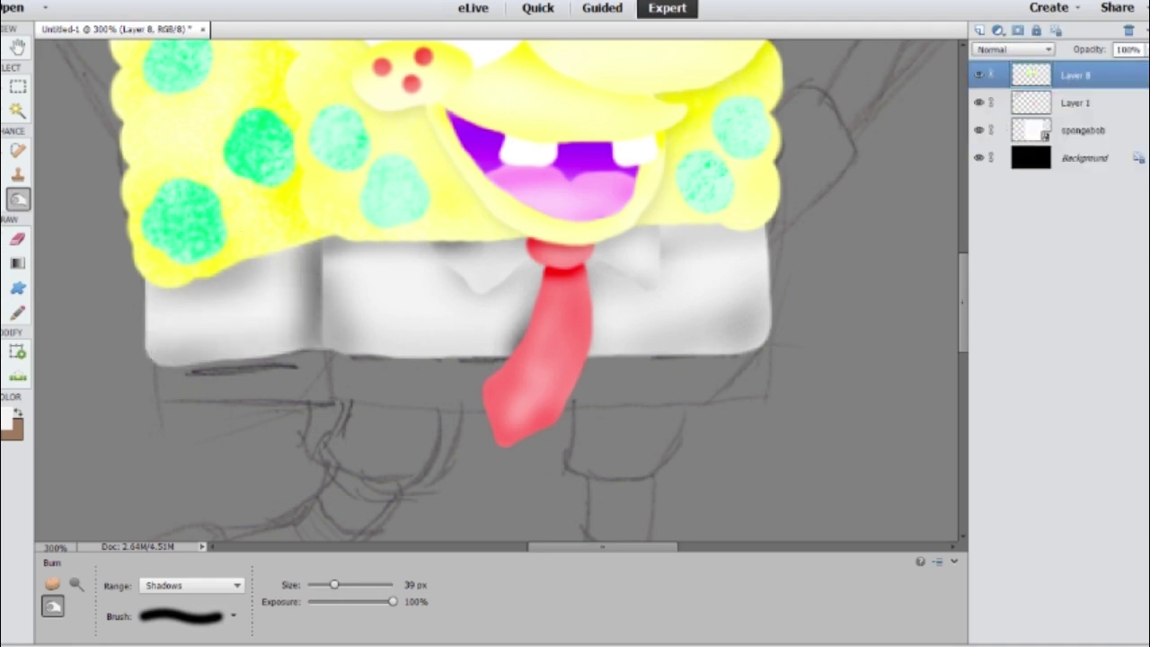
Hide the character layer, paint the off-white sleeve on a new layer with the 19 px brush and shade it with the Burn tool
{"action": "key", "text": "r"}
{"action": "scroll", "coordinate": [495, 288], "scroll_direction": "down", "scroll_amount": 3}
{"action": "key", "text": "ctrl+shift+alt+n"}
{"action": "key", "text": "b"}
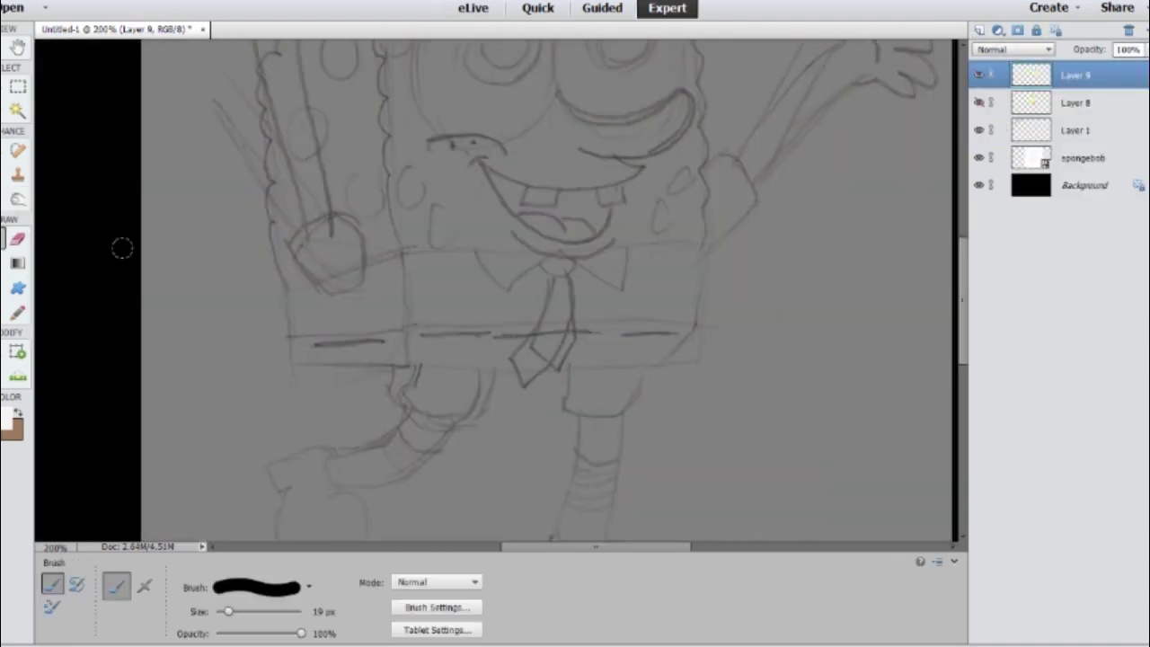
{"action": "scroll", "coordinate": [123, 249], "scroll_direction": "up", "scroll_amount": 2}
{"action": "mouse_move", "coordinate": [98, 197]}
{"action": "left_mouse_down"}
{"action": "mouse_move", "coordinate": [205, 258]}
{"action": "mouse_move", "coordinate": [198, 135]}
{"action": "left_mouse_up"}
{"action": "key", "text": "o"}
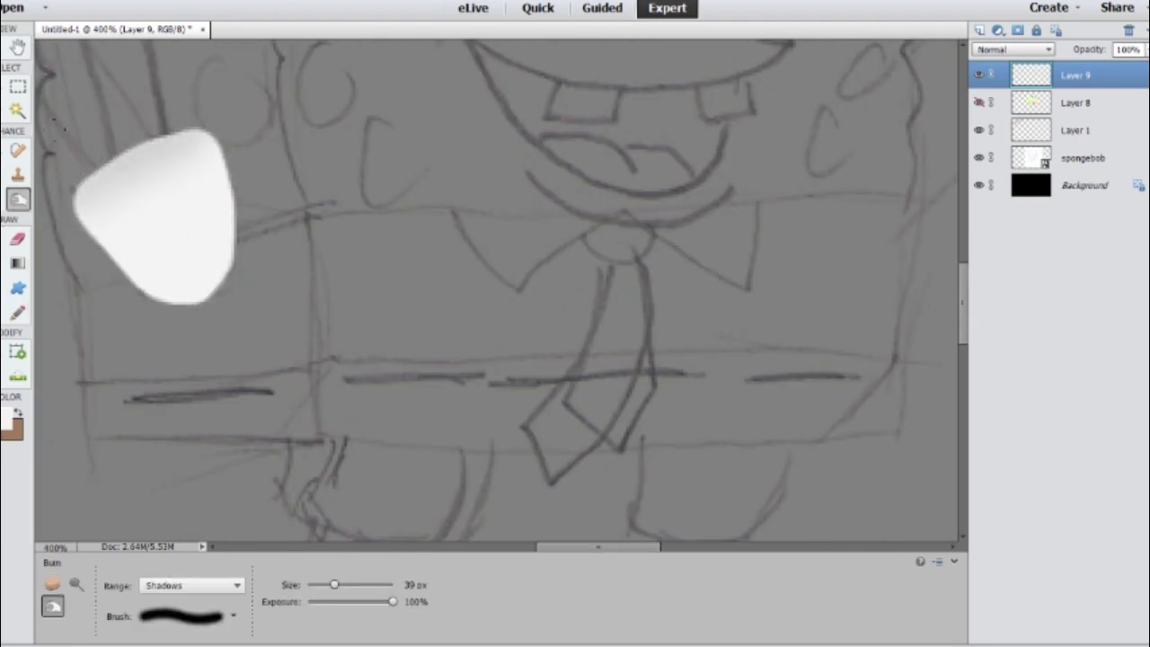
{"action": "mouse_move", "coordinate": [134, 162]}
{"action": "left_mouse_down"}
{"action": "mouse_move", "coordinate": [175, 239]}
{"action": "mouse_move", "coordinate": [175, 274]}
{"action": "mouse_move", "coordinate": [144, 152]}
{"action": "left_mouse_up"}
{"action": "key", "text": "ctrl+minus"}
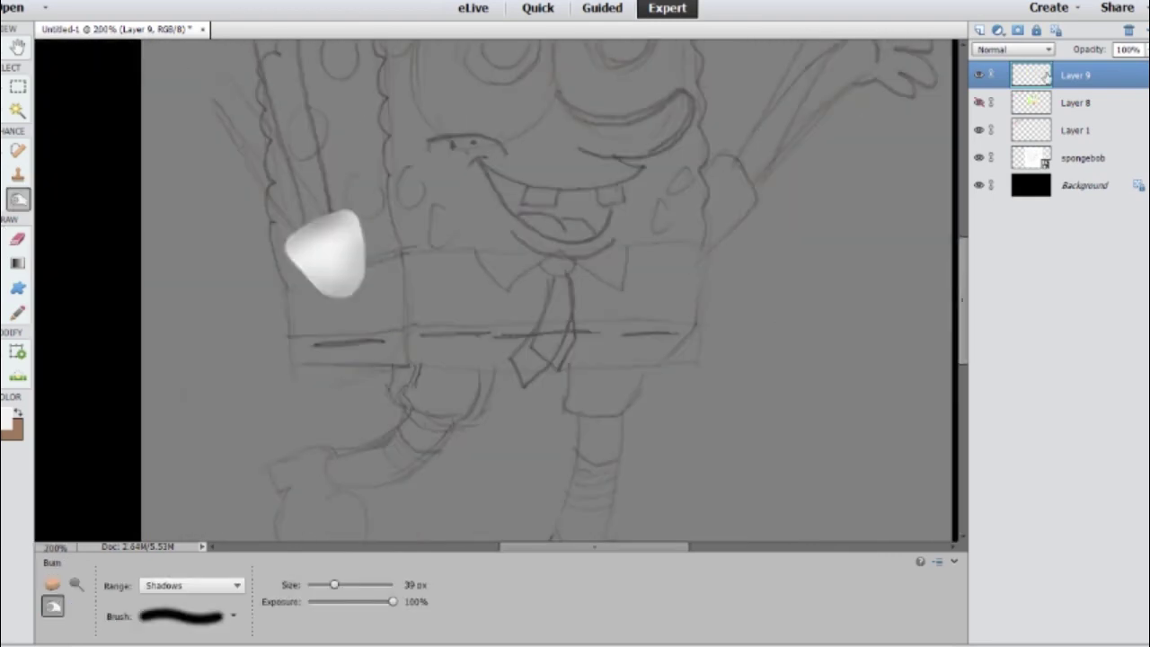
Paint the pale yellow raised arm above the shaded sleeve on a new layer beneath the sleeve layer, using a 25 px brush
{"action": "left_click", "coordinate": [979, 102]}
{"action": "left_click", "coordinate": [1076, 102]}
{"action": "left_click", "coordinate": [979, 103]}
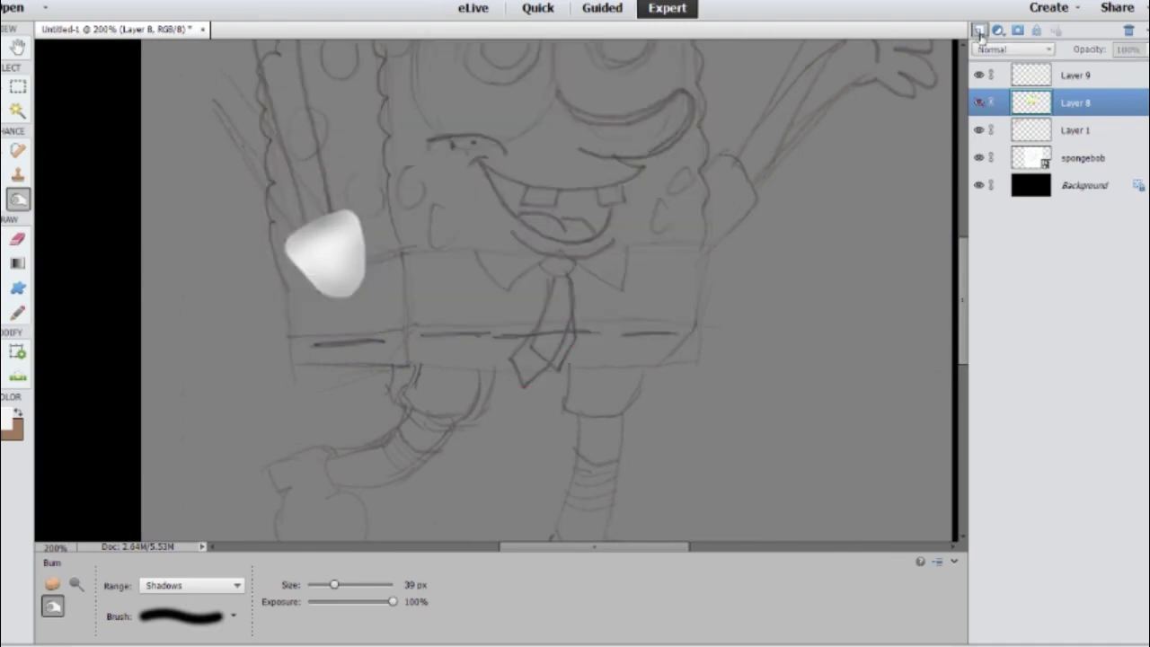
{"action": "left_click", "coordinate": [980, 29]}
{"action": "left_click", "coordinate": [18, 413]}
{"action": "scroll", "coordinate": [105, 301], "scroll_direction": "left", "scroll_amount": 6}
{"action": "scroll", "coordinate": [105, 301], "scroll_direction": "up", "scroll_amount": 5}
{"action": "key", "text": "b"}
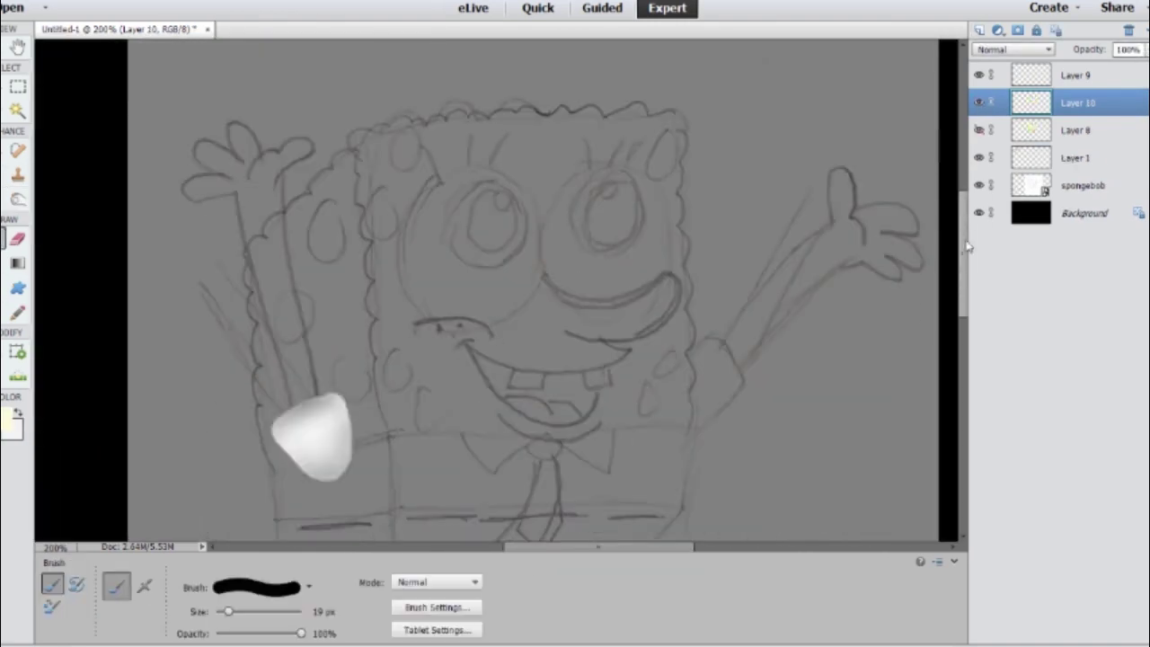
{"action": "key", "text": "ctrl+plus"}
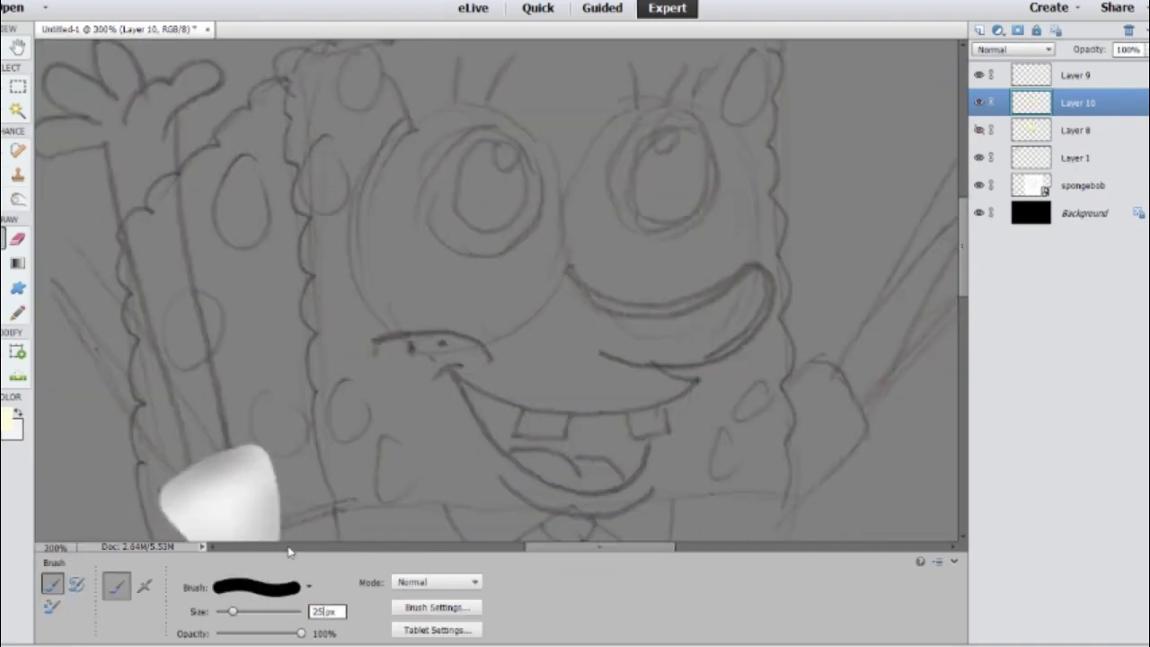
{"action": "mouse_move", "coordinate": [193, 449]}
{"action": "left_mouse_down"}
{"action": "mouse_move", "coordinate": [153, 192]}
{"action": "mouse_move", "coordinate": [141, 251]}
{"action": "mouse_move", "coordinate": [148, 378]}
{"action": "left_mouse_up"}
{"action": "scroll", "coordinate": [149, 377], "scroll_direction": "up", "scroll_amount": 3}
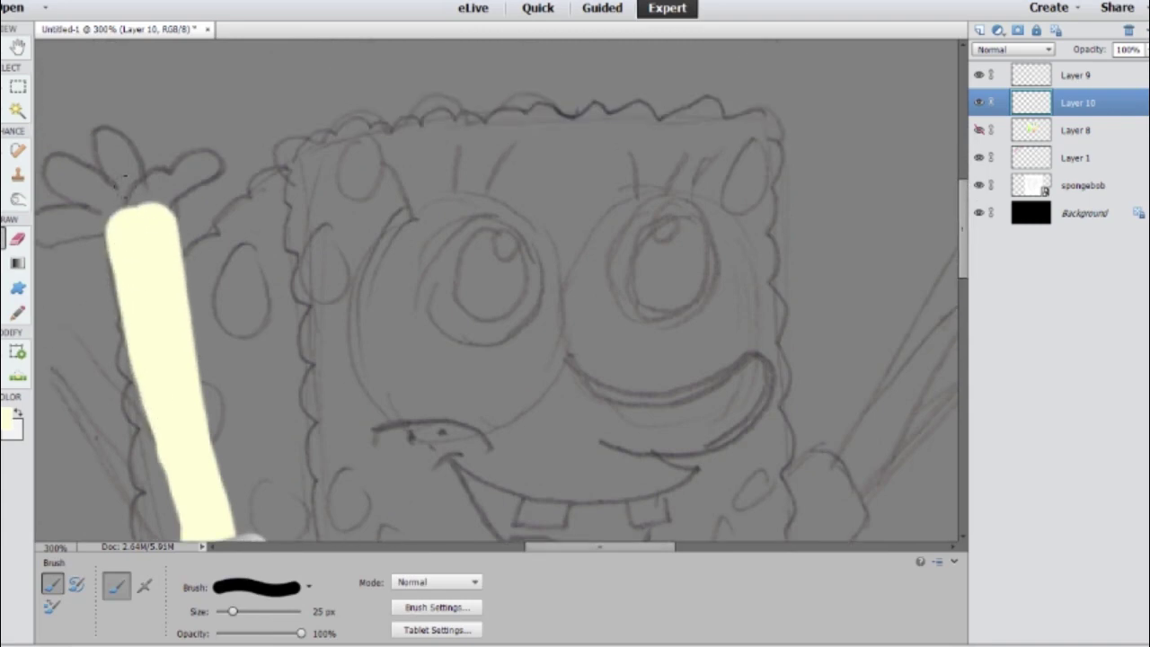
Paint the raised arm's hand and fingers in pale yellow on another new layer with a 20 px brush
{"action": "mouse_move", "coordinate": [149, 212]}
{"action": "left_mouse_down"}
{"action": "mouse_move", "coordinate": [103, 160]}
{"action": "mouse_move", "coordinate": [139, 206]}
{"action": "mouse_move", "coordinate": [170, 166]}
{"action": "mouse_move", "coordinate": [206, 154]}
{"action": "mouse_move", "coordinate": [99, 117]}
{"action": "mouse_move", "coordinate": [54, 162]}
{"action": "mouse_move", "coordinate": [54, 225]}
{"action": "left_mouse_up"}
{"action": "left_click", "coordinate": [979, 30]}
{"action": "left_click", "coordinate": [979, 130]}
{"action": "key", "text": "ctrl+z"}
{"action": "key", "text": "bracketleft"}
{"action": "left_click", "coordinate": [979, 130]}
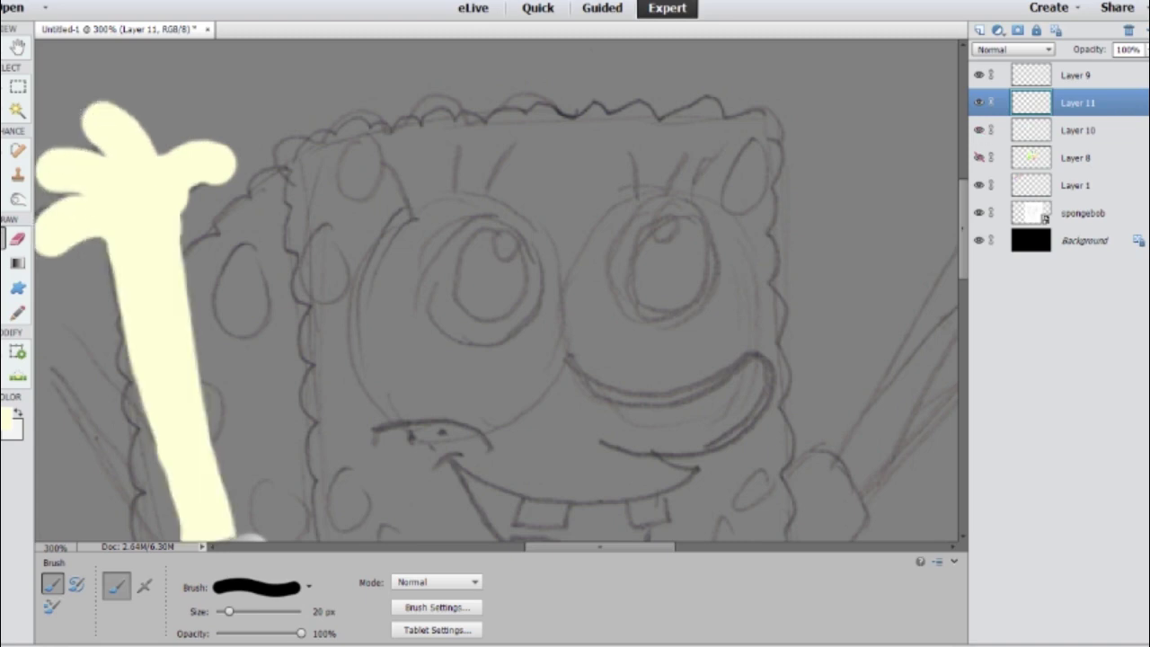
Shade the raised hand and arm with the 39 px Burn tool, then show the main character layer again
{"action": "key", "text": "o"}
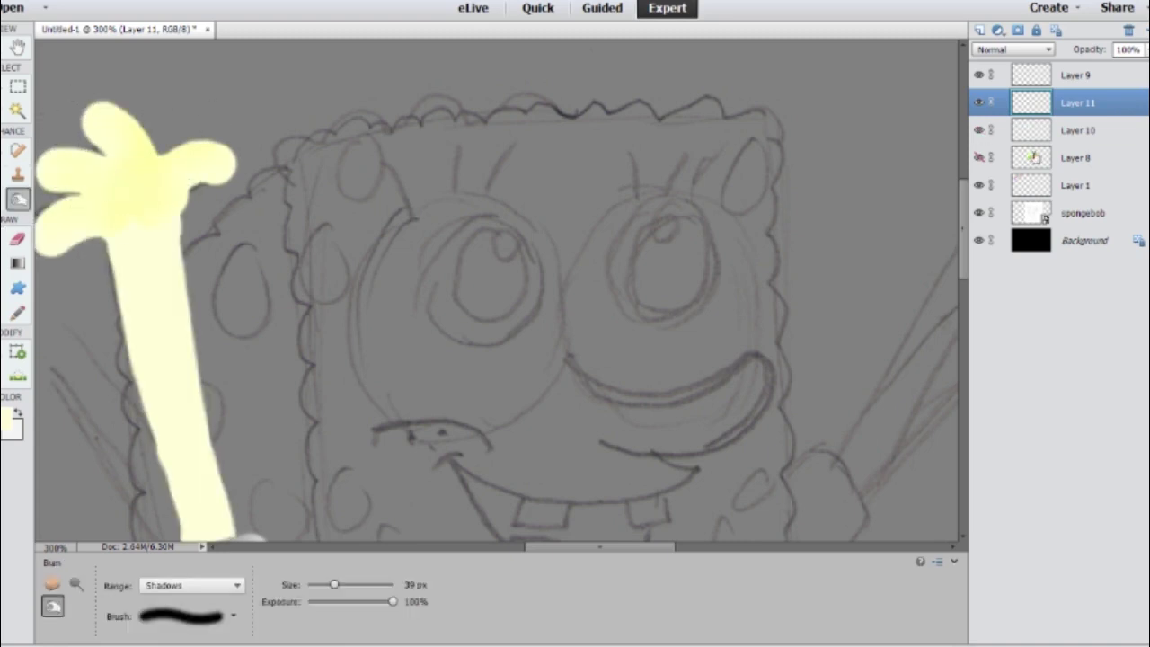
{"action": "left_click", "coordinate": [1100, 131]}
{"action": "scroll", "coordinate": [188, 416], "scroll_direction": "down", "scroll_amount": 3}
{"action": "scroll", "coordinate": [449, 192], "scroll_direction": "down", "scroll_amount": 4}
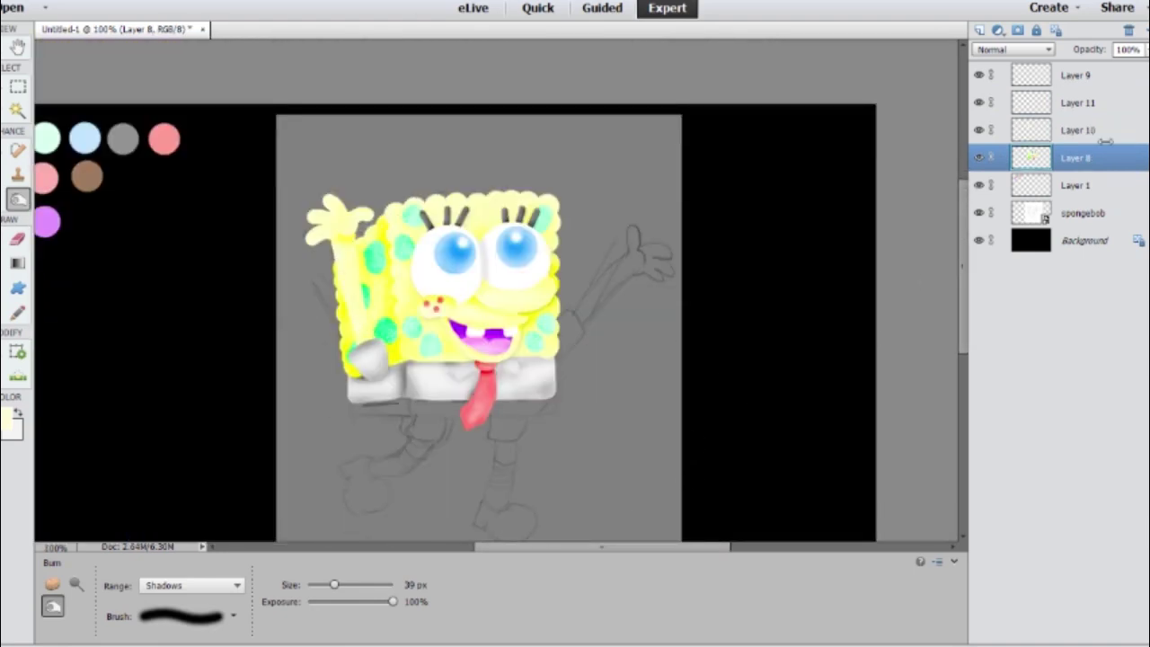
{"action": "scroll", "coordinate": [575, 548], "scroll_direction": "right", "scroll_amount": 2}
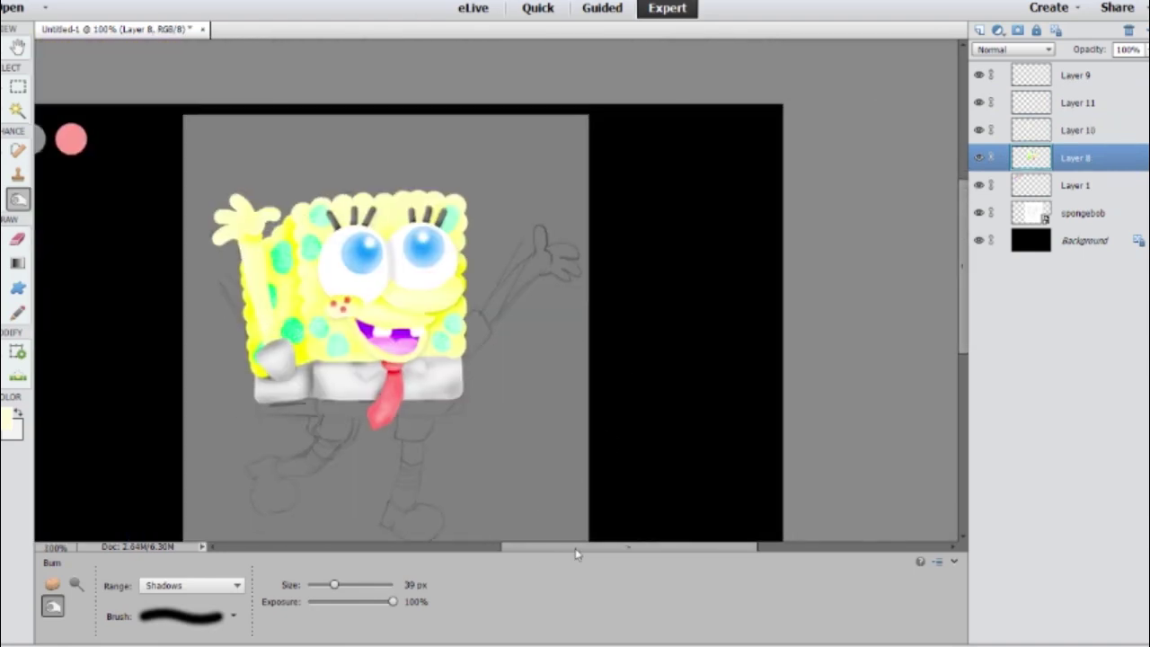
Merge the raised arm, hand and sleeve layers with the main character layer
{"action": "key", "text": "ctrl+plus"}
{"action": "left_click", "coordinate": [1077, 103], "text": "shift"}
{"action": "key", "text": "ctrl+e"}
{"action": "left_click", "coordinate": [978, 77], "text": "shift"}
{"action": "key", "text": "ctrl+e"}
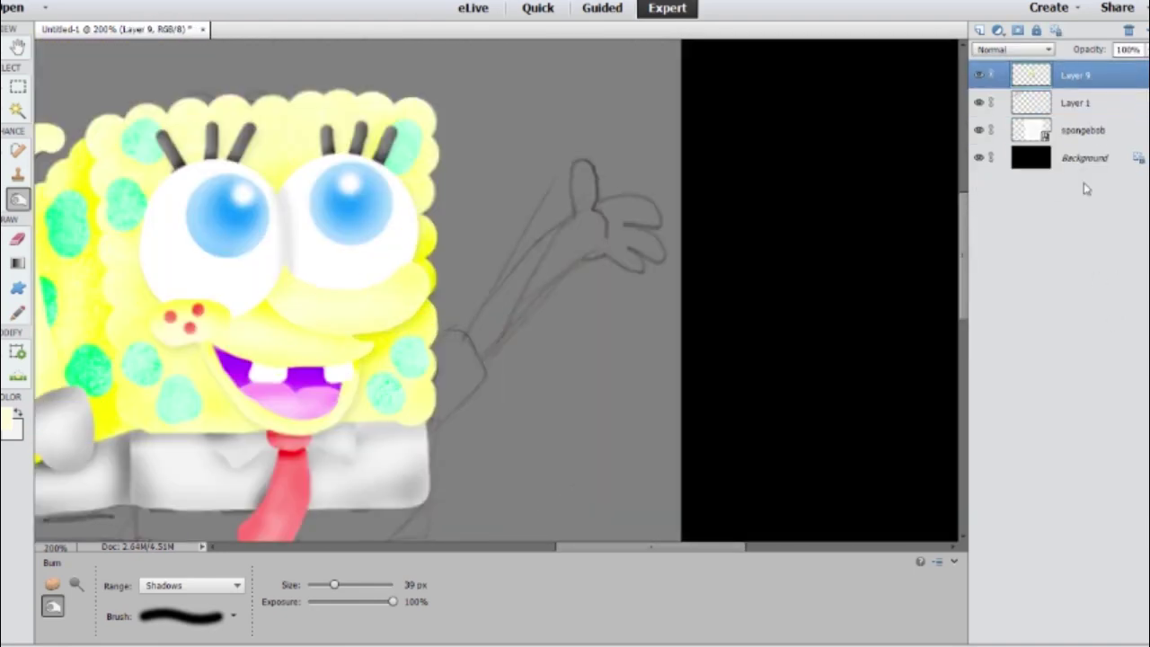
Paint the off-white sleeve of the outstretched arm on a new layer beneath the character with a 20 px brush and burn its shading
{"action": "left_click", "coordinate": [979, 31]}
{"action": "key", "text": "ctrl+bracketleft"}
{"action": "key", "text": "b"}
{"action": "mouse_move", "coordinate": [437, 326]}
{"action": "left_mouse_down"}
{"action": "mouse_move", "coordinate": [476, 357]}
{"action": "mouse_move", "coordinate": [462, 351]}
{"action": "left_mouse_up"}
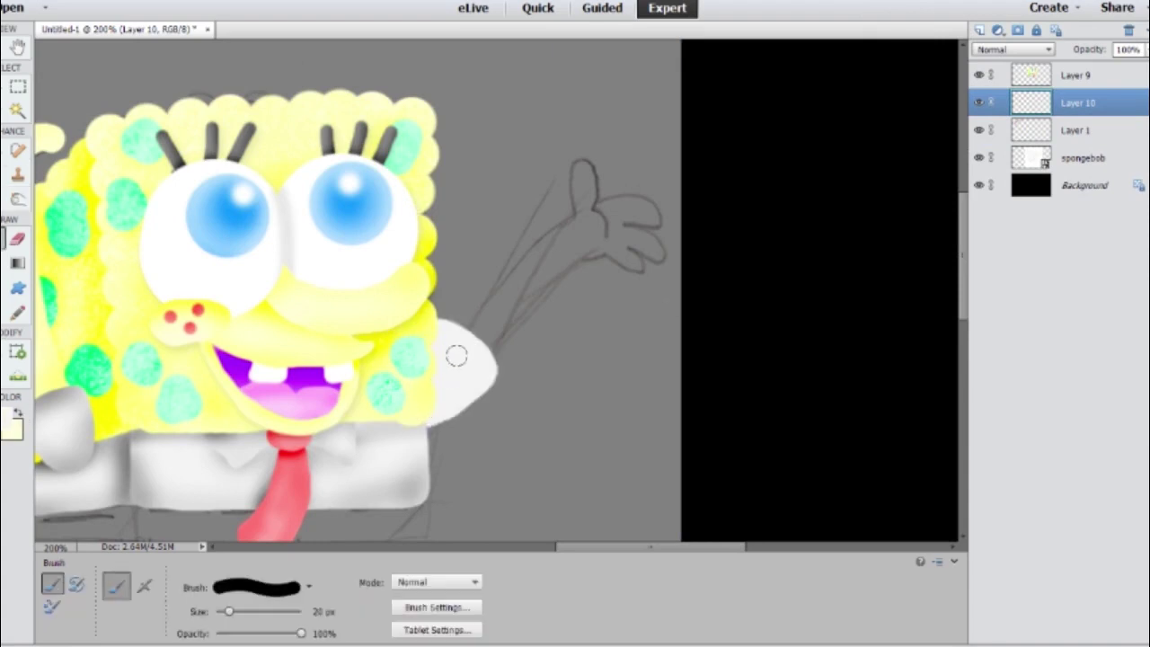
{"action": "key", "text": "ctrl+z"}
{"action": "key", "text": "ctrl+plus"}
{"action": "mouse_move", "coordinate": [386, 221]}
{"action": "left_mouse_down"}
{"action": "mouse_move", "coordinate": [419, 368]}
{"action": "mouse_move", "coordinate": [404, 351]}
{"action": "left_mouse_up"}
{"action": "key", "text": "o"}
{"action": "mouse_move", "coordinate": [377, 269]}
{"action": "left_mouse_down"}
{"action": "mouse_move", "coordinate": [382, 409]}
{"action": "mouse_move", "coordinate": [449, 274]}
{"action": "mouse_move", "coordinate": [451, 306]}
{"action": "left_mouse_up"}
Paint the pale yellow outstretched arm on a new layer beneath its sleeve with the 20 px brush
{"action": "key", "text": "b"}
{"action": "scroll", "coordinate": [451, 306], "scroll_direction": "up", "scroll_amount": 3}
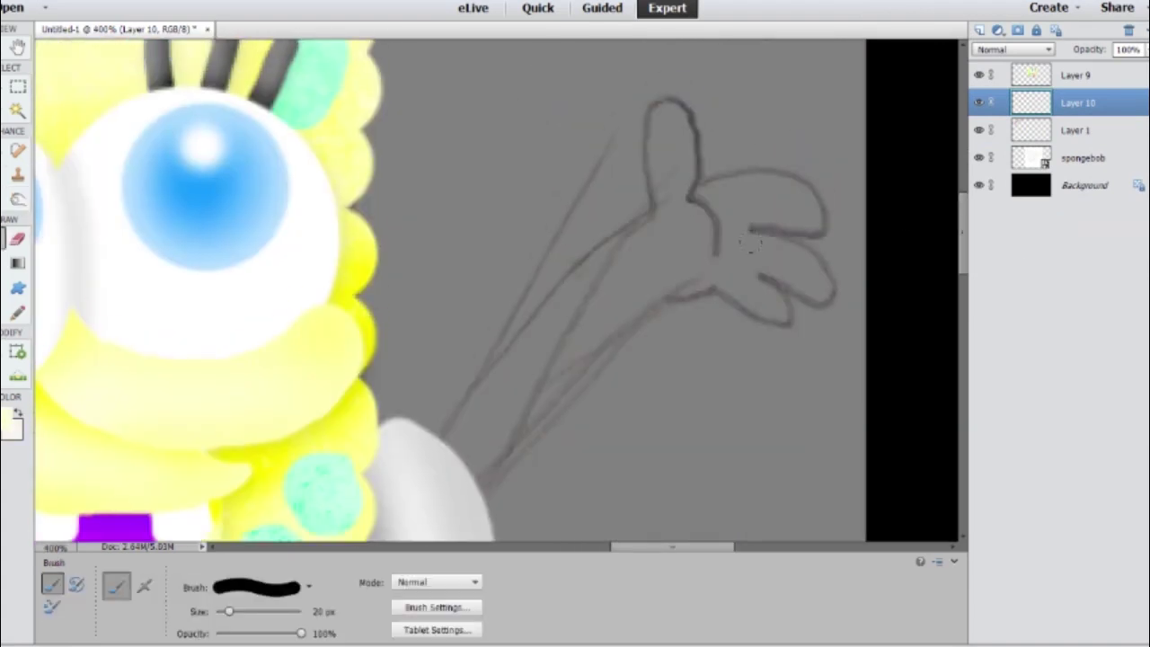
{"action": "left_click_drag", "start_coordinate": [688, 220], "coordinate": [441, 454]}
{"action": "key", "text": "ctrl+z"}
{"action": "left_click", "coordinate": [979, 30]}
{"action": "mouse_move", "coordinate": [688, 220]}
{"action": "left_mouse_down"}
{"action": "mouse_move", "coordinate": [430, 449]}
{"action": "mouse_move", "coordinate": [454, 456]}
{"action": "mouse_move", "coordinate": [755, 211]}
{"action": "left_mouse_up"}
{"action": "scroll", "coordinate": [755, 211], "scroll_direction": "up", "scroll_amount": 1}
{"action": "mouse_move", "coordinate": [764, 260]}
{"action": "left_mouse_down"}
{"action": "mouse_move", "coordinate": [746, 216]}
{"action": "mouse_move", "coordinate": [717, 200]}
{"action": "mouse_move", "coordinate": [710, 149]}
{"action": "left_mouse_up"}
Paint the outstretched arm's hand and fingers in pale yellow on a separate new layer
{"action": "key", "text": "ctrl+shift+alt+n"}
{"action": "left_click_drag", "start_coordinate": [677, 552], "coordinate": [700, 552]}
{"action": "mouse_move", "coordinate": [639, 171]}
{"action": "left_mouse_down"}
{"action": "mouse_move", "coordinate": [608, 85]}
{"action": "mouse_move", "coordinate": [692, 243]}
{"action": "left_mouse_up"}
{"action": "key", "text": "ctrl+alt+0"}
{"action": "left_click_drag", "start_coordinate": [652, 550], "coordinate": [608, 551]}
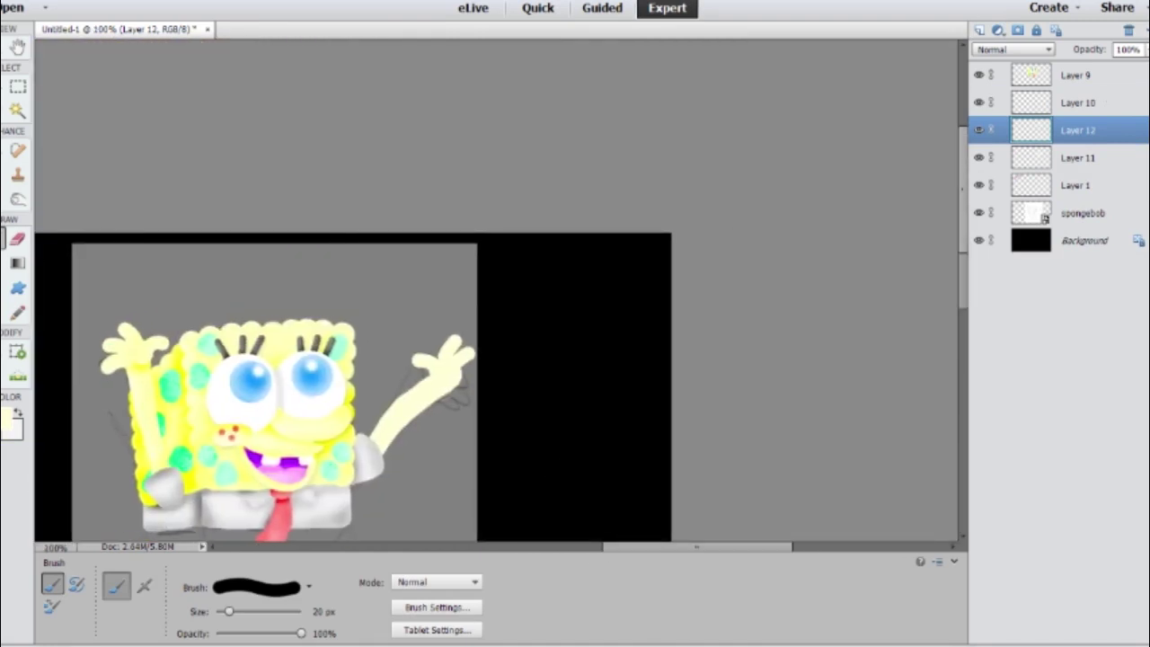
Shade the outstretched hand and arm on their own layers with the 39 px Burn tool
{"action": "key", "text": "ctrl+plus"}
{"action": "key", "text": "ctrl+plus"}
{"action": "key", "text": "o"}
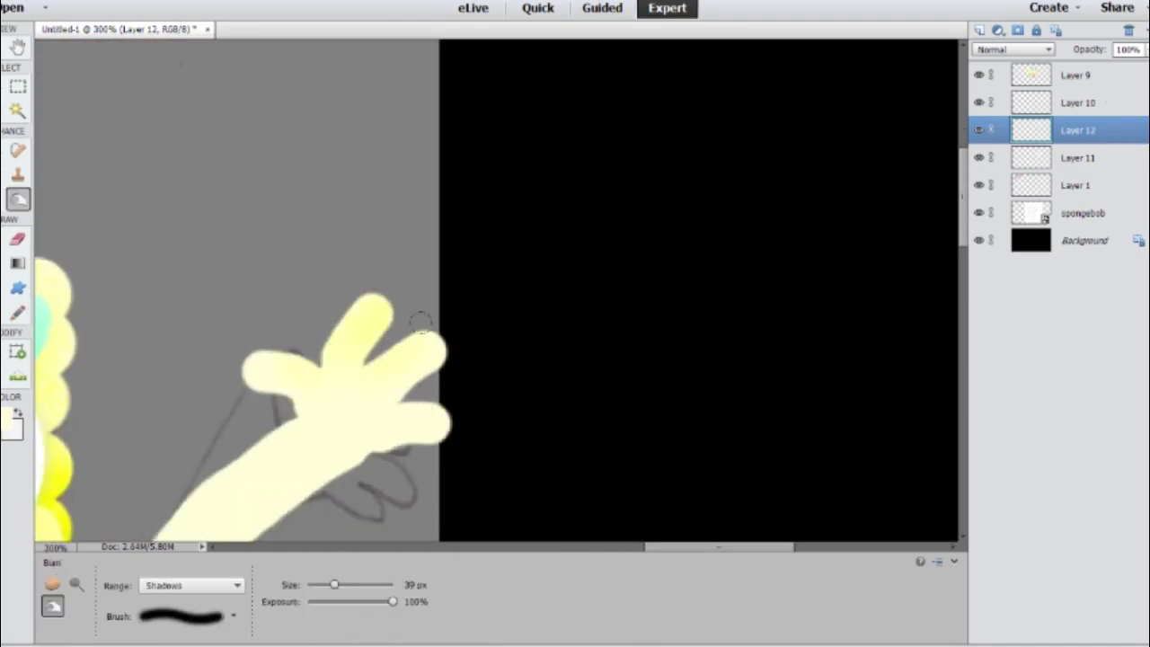
{"action": "left_click", "coordinate": [1011, 104]}
{"action": "left_click", "coordinate": [1034, 157]}
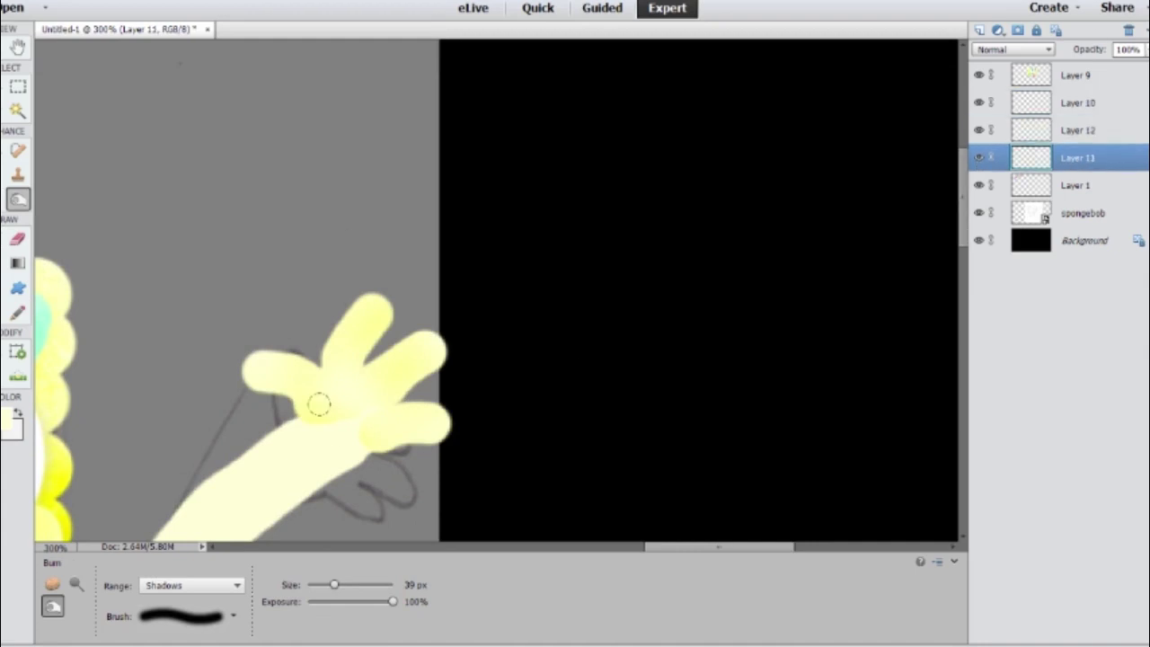
{"action": "scroll", "coordinate": [182, 284], "scroll_direction": "down", "scroll_amount": 3}
Merge the outstretched arm, hand and sleeve layers into the main character layer
{"action": "key", "text": "ctrl+minus"}
{"action": "key", "text": "ctrl+minus"}
{"action": "key", "text": "ctrl+minus"}
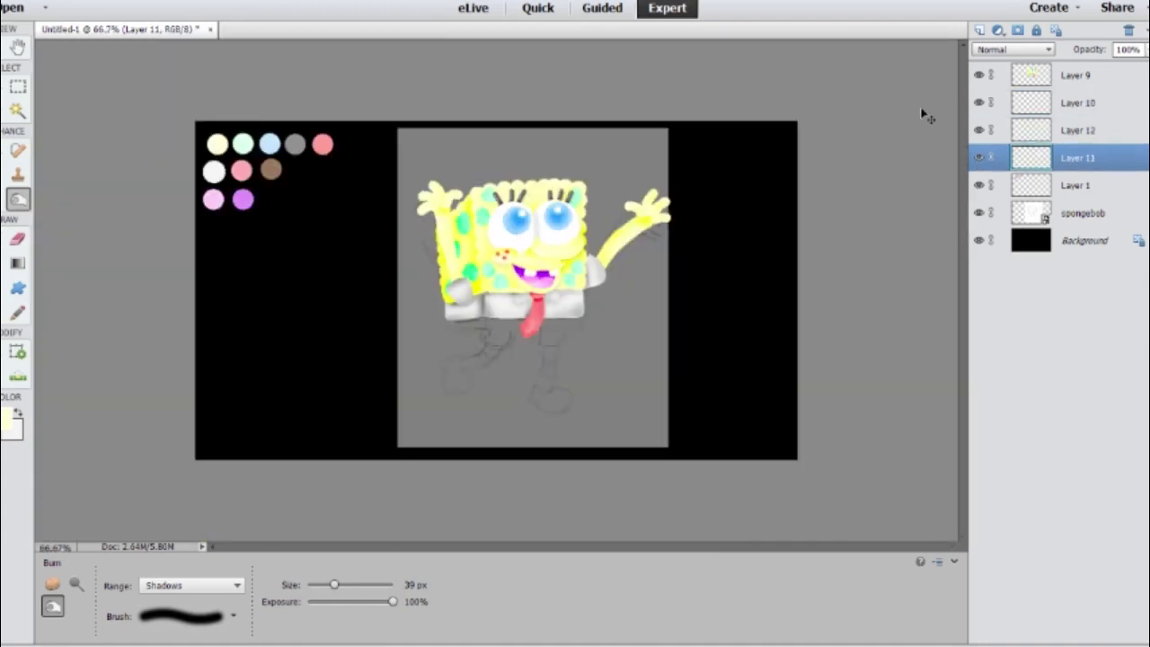
{"action": "left_click", "coordinate": [1076, 76], "text": "shift"}
{"action": "key", "text": "ctrl+e"}
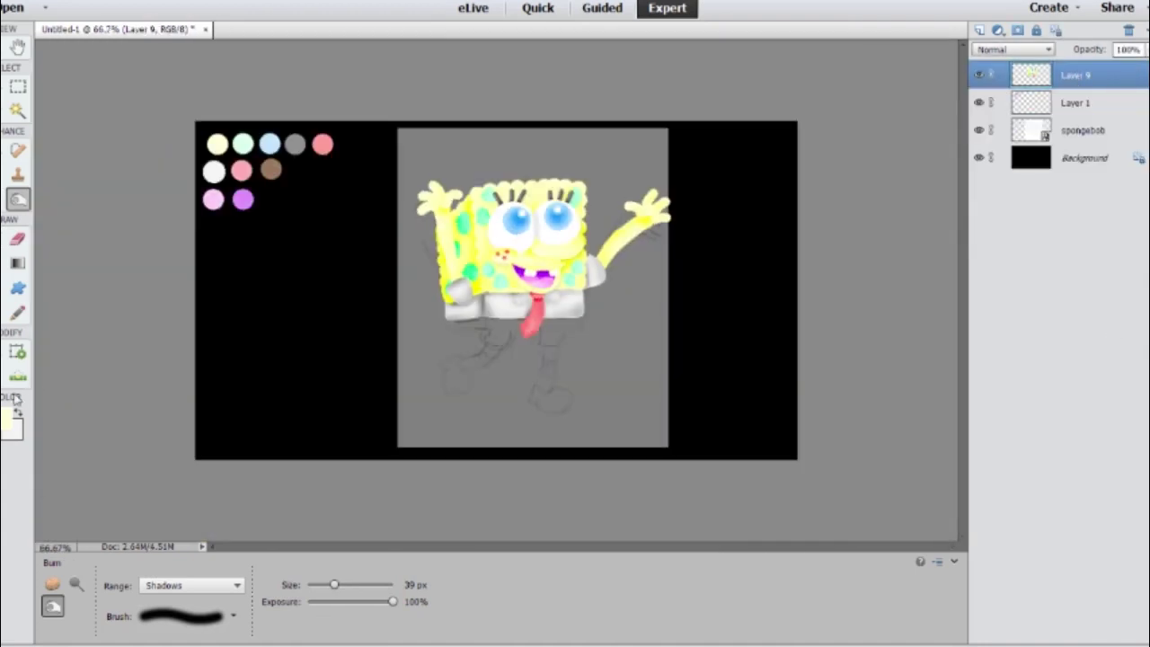
Sample the palette's brown and paint the front trouser band below the shirt on a new layer beneath the character with a 40 px brush
{"action": "key", "text": "i"}
{"action": "key", "text": "b"}
{"action": "left_click", "coordinate": [979, 30], "text": "ctrl"}
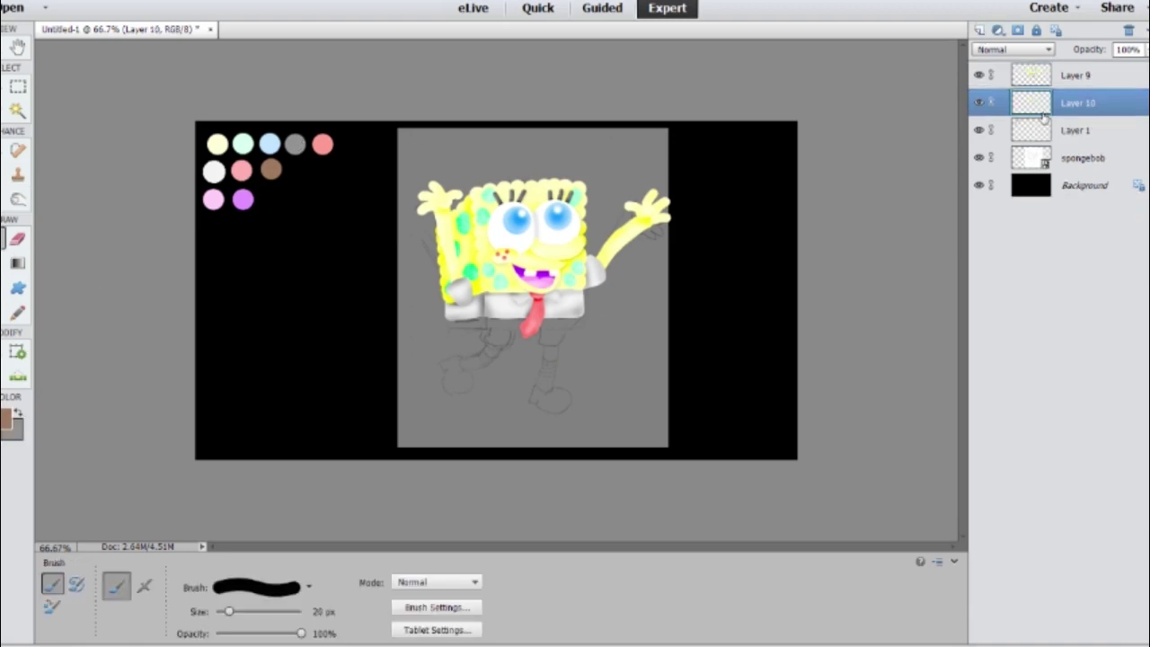
{"action": "key", "text": "bracketright"}
{"action": "key", "text": "bracketright"}
{"action": "key", "text": "ctrl+equal"}
{"action": "key", "text": "ctrl+equal"}
{"action": "key", "text": "ctrl+equal"}
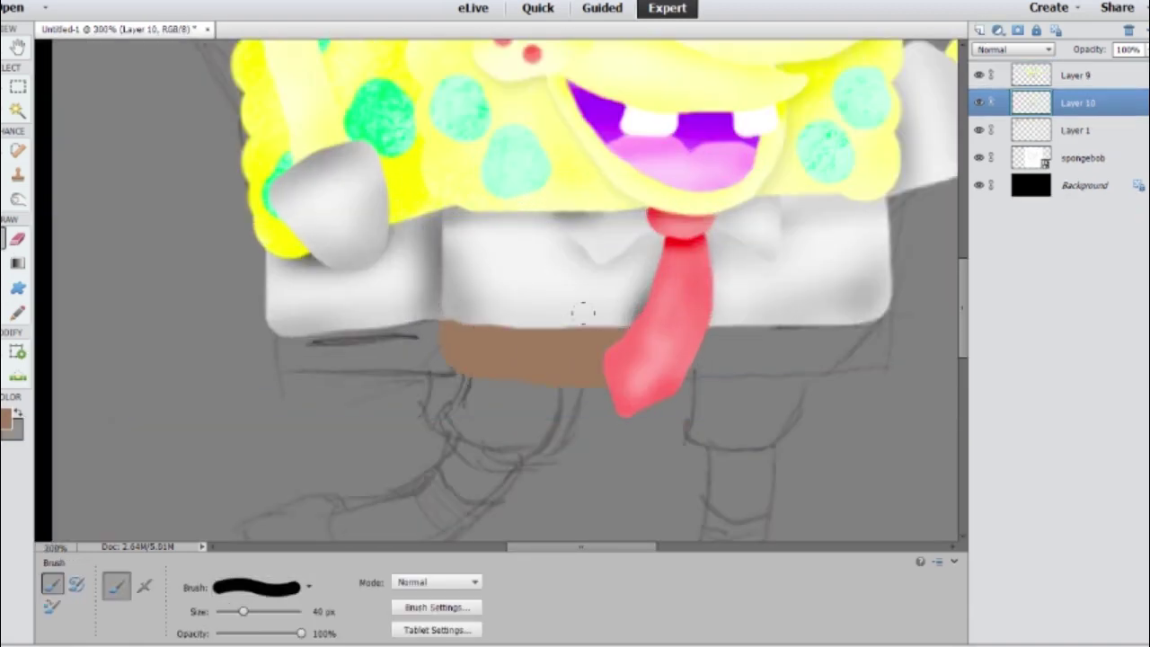
Paint the grey belt dashes across the front trouser band on a new layer with a 9 px brush
{"action": "key", "text": "o"}
{"action": "left_click", "coordinate": [980, 30]}
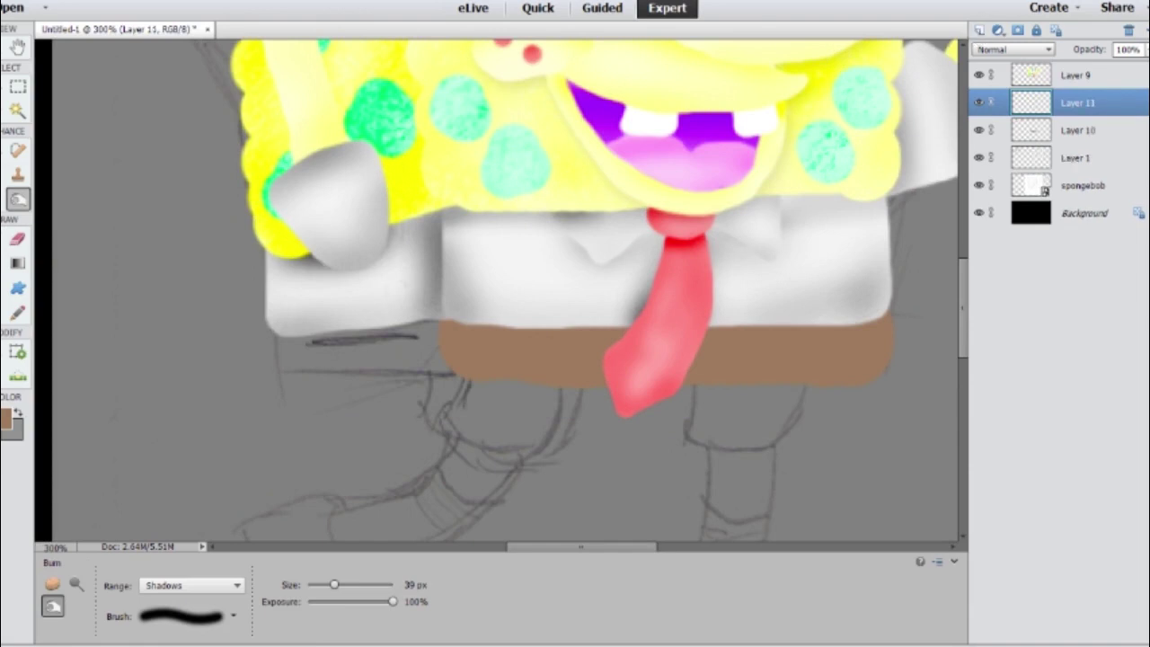
{"action": "key", "text": "x"}
{"action": "key", "text": "b"}
{"action": "key", "text": "bracketleft"}
{"action": "key", "text": "bracketleft"}
{"action": "key", "text": "bracketleft"}
{"action": "key", "text": "bracketleft"}
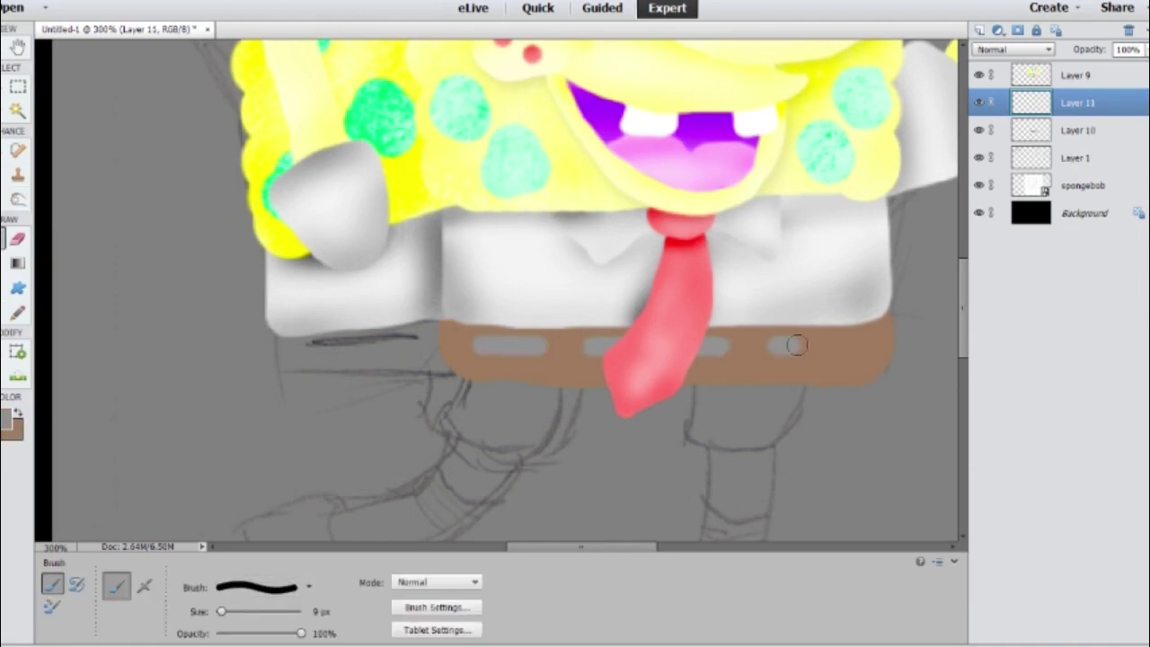
{"action": "key", "text": "ctrl+z"}
Shade the grey belt dashes and the brown front trouser band with the 39 px Burn tool
{"action": "left_click", "coordinate": [17, 199]}
{"action": "left_click_drag", "start_coordinate": [494, 345], "coordinate": [529, 345]}
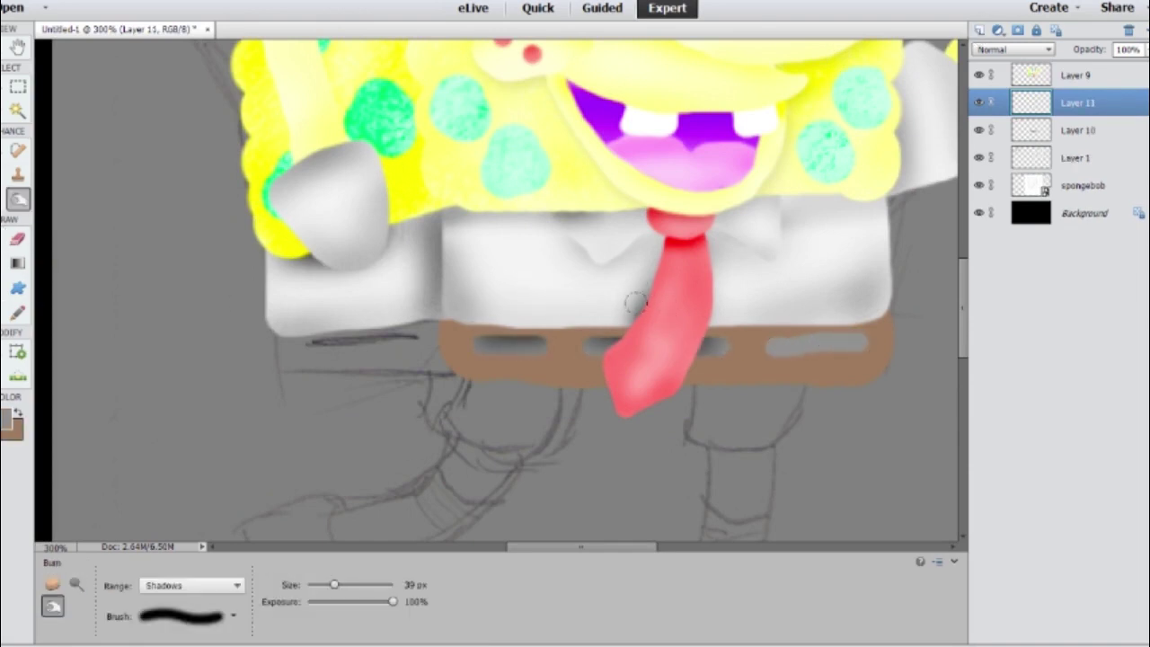
{"action": "left_click", "coordinate": [1074, 130]}
{"action": "mouse_move", "coordinate": [445, 345]}
{"action": "left_mouse_down"}
{"action": "mouse_move", "coordinate": [737, 300]}
{"action": "mouse_move", "coordinate": [400, 317]}
{"action": "left_mouse_up"}
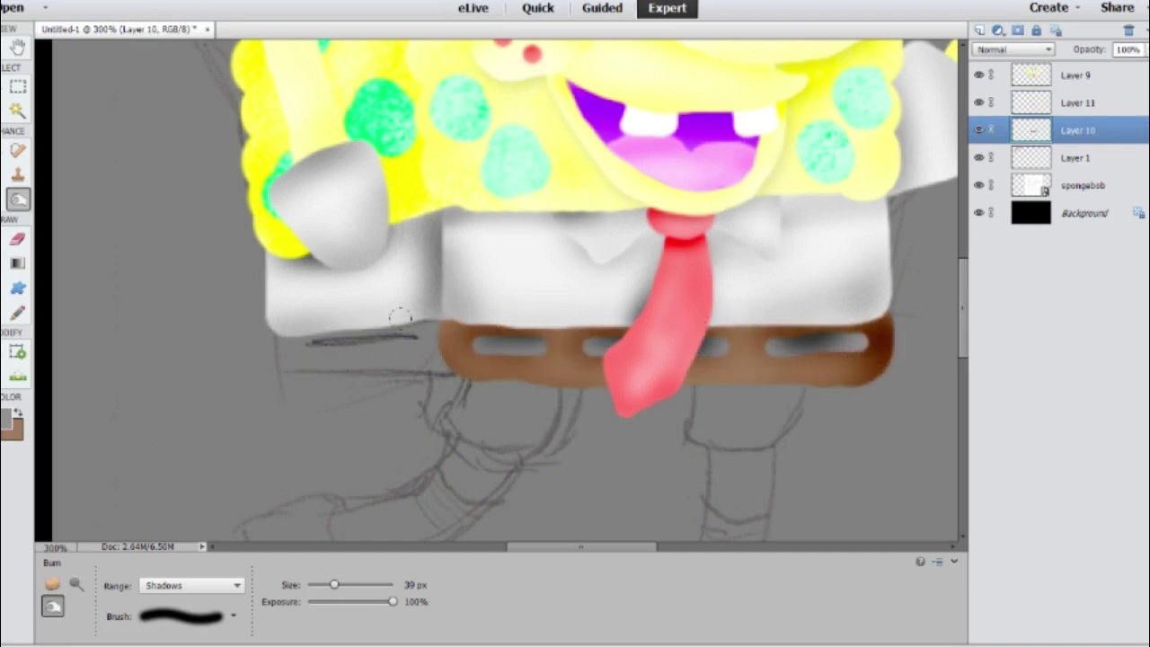
Merge the front trouser layers into the character, then paint the brown side trouser band on a new layer with a 19 px brush
{"action": "mouse_move", "coordinate": [1077, 102]}
{"action": "left_mouse_down"}
{"action": "mouse_move", "coordinate": [1087, 63]}
{"action": "mouse_move", "coordinate": [1129, 30]}
{"action": "left_mouse_up"}
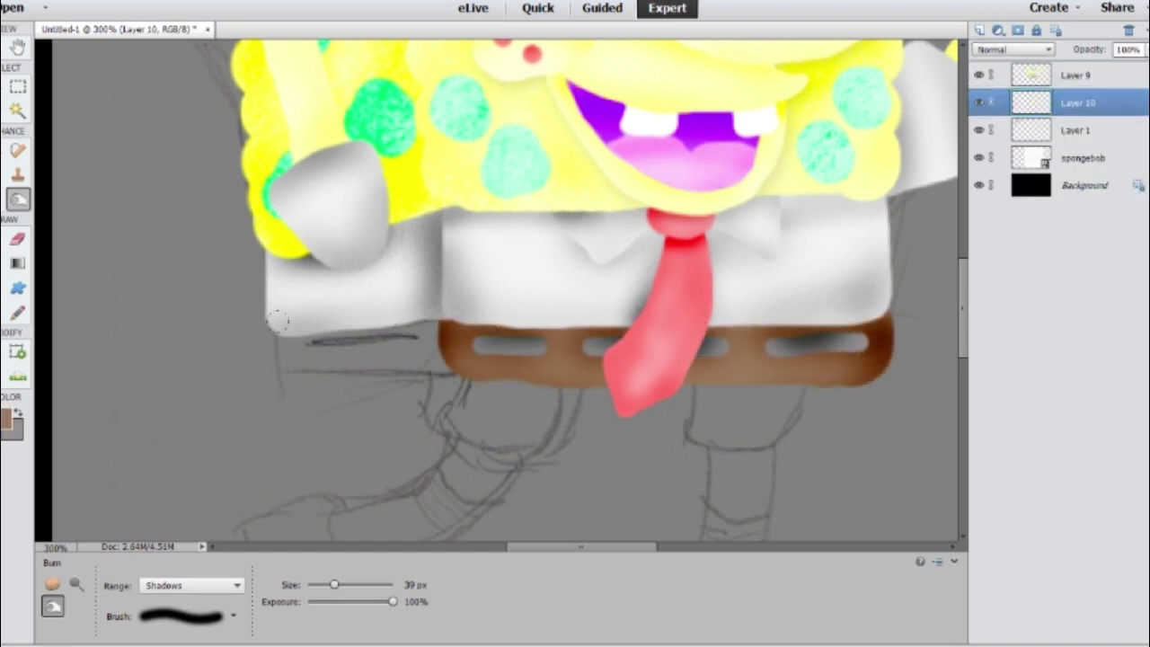
{"action": "key", "text": "b"}
{"action": "left_click_drag", "start_coordinate": [277, 328], "coordinate": [402, 367]}
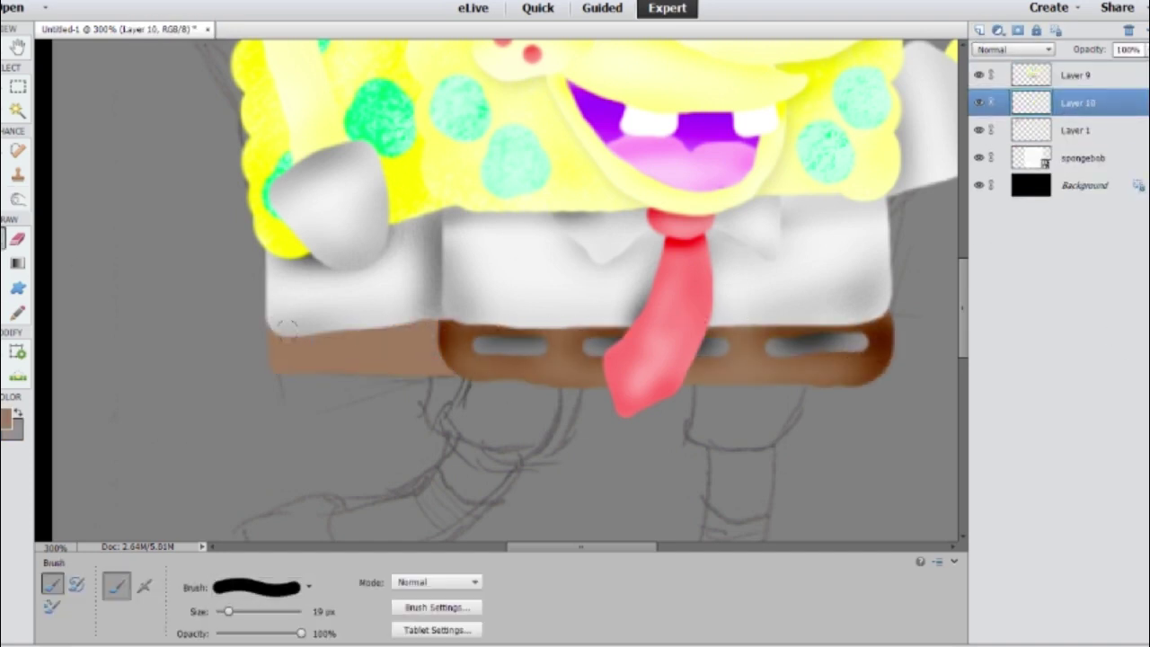
Paint a grey belt dash on the side trouser band on a new layer, then burn shading into the dash and the band
{"action": "left_click", "coordinate": [979, 30]}
{"action": "left_click", "coordinate": [503, 344], "text": "alt"}
{"action": "left_click_drag", "start_coordinate": [310, 348], "coordinate": [405, 349]}
{"action": "key", "text": "o"}
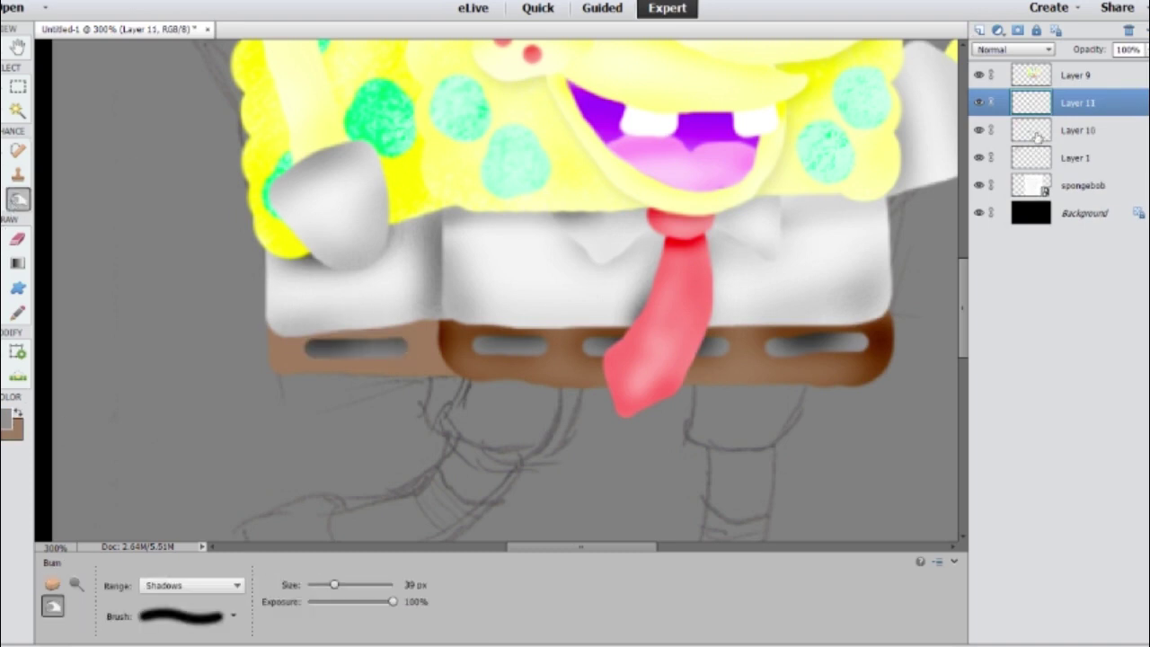
{"action": "key", "text": "alt+bracketleft"}
{"action": "key", "text": "ctrl+1"}
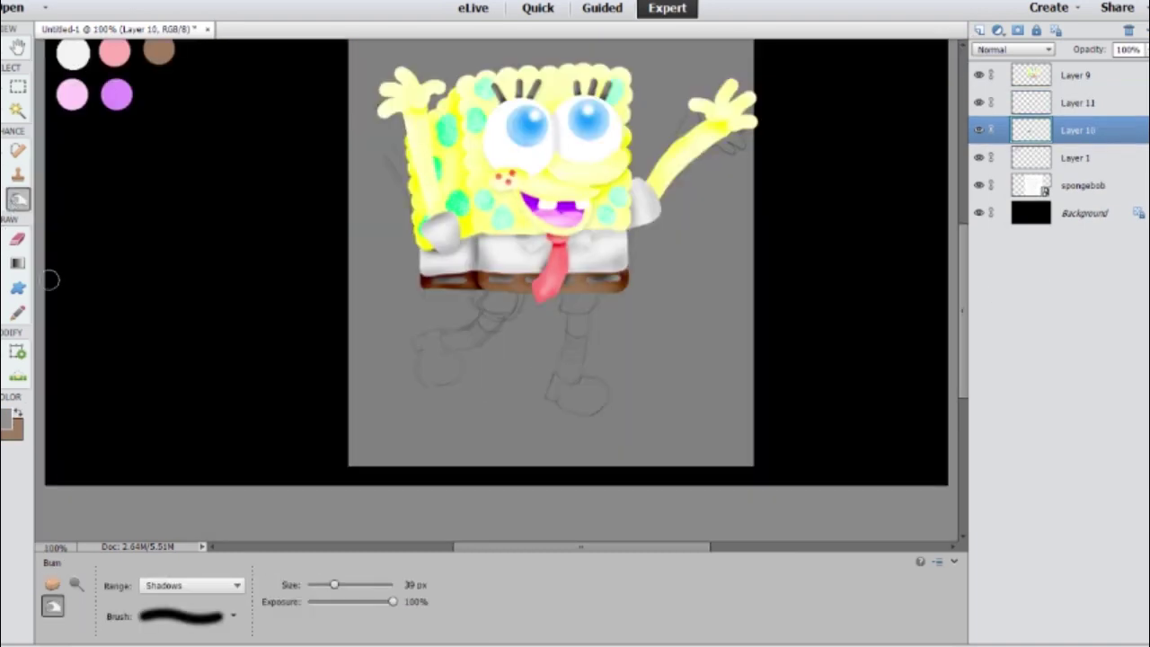
Merge the side trouser band and its belt dash into the character layer and sample the palette's brown
{"action": "left_click_drag", "start_coordinate": [49, 281], "coordinate": [231, 372]}
{"action": "key", "text": "i"}
{"action": "left_click", "coordinate": [1131, 114]}
{"action": "key", "text": "ctrl+e"}
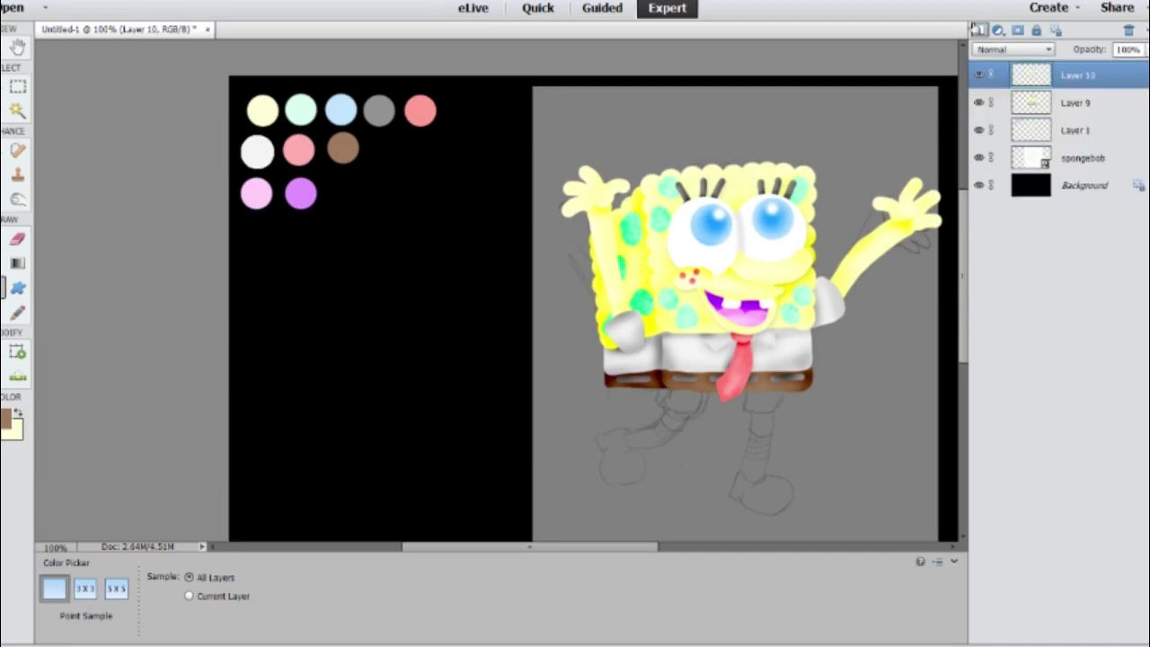
Paint both brown trouser legs below the waistband on a new layer beneath the character with a 19 px brush
{"action": "key", "text": "b"}
{"action": "key", "text": "ctrl+equal"}
{"action": "key", "text": "ctrl+equal"}
{"action": "scroll", "coordinate": [968, 281], "scroll_direction": "down", "scroll_amount": 5}
{"action": "left_click_drag", "start_coordinate": [429, 205], "coordinate": [404, 239]}
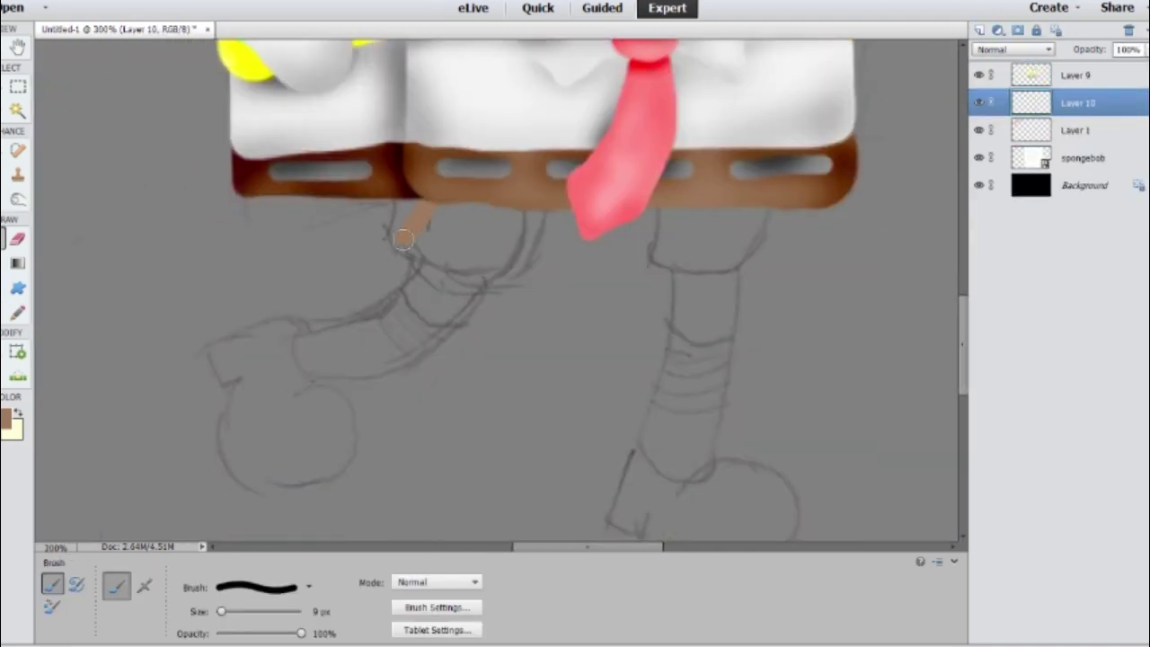
{"action": "key", "text": "bracketright"}
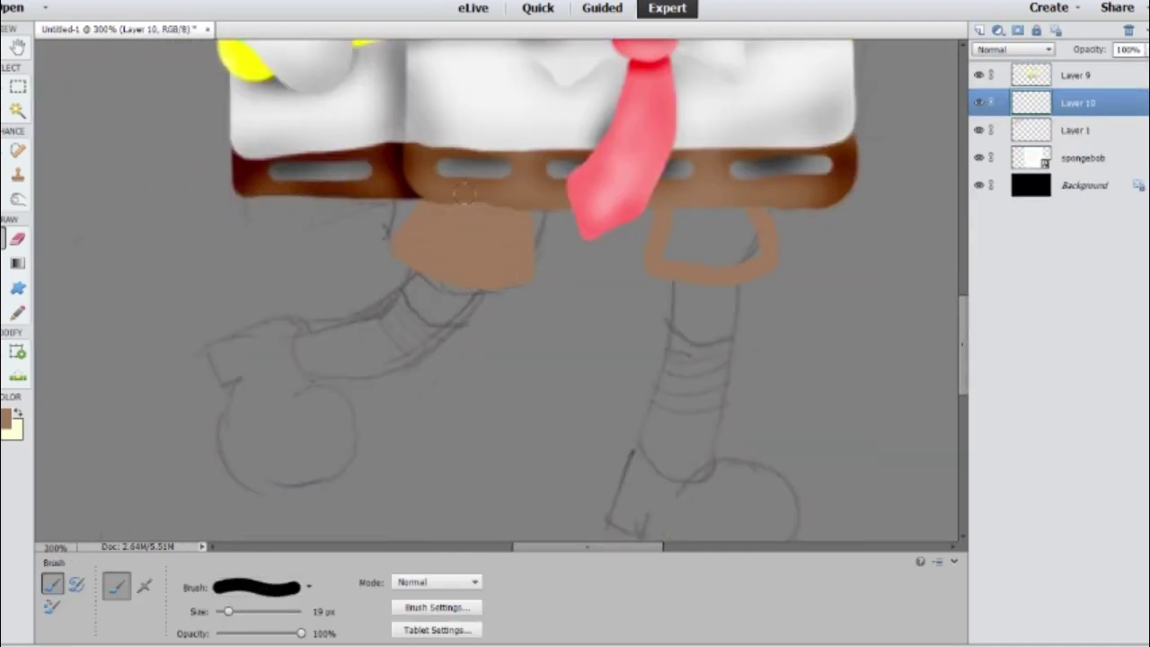
Shade both trouser legs with the 39 px Burn tool and merge them into the main character layer
{"action": "key", "text": "o"}
{"action": "mouse_move", "coordinate": [422, 220]}
{"action": "left_mouse_down"}
{"action": "mouse_move", "coordinate": [764, 229]}
{"action": "mouse_move", "coordinate": [351, 248]}
{"action": "left_mouse_up"}
{"action": "key", "text": "ctrl+e"}
{"action": "key", "text": "ctrl+0"}
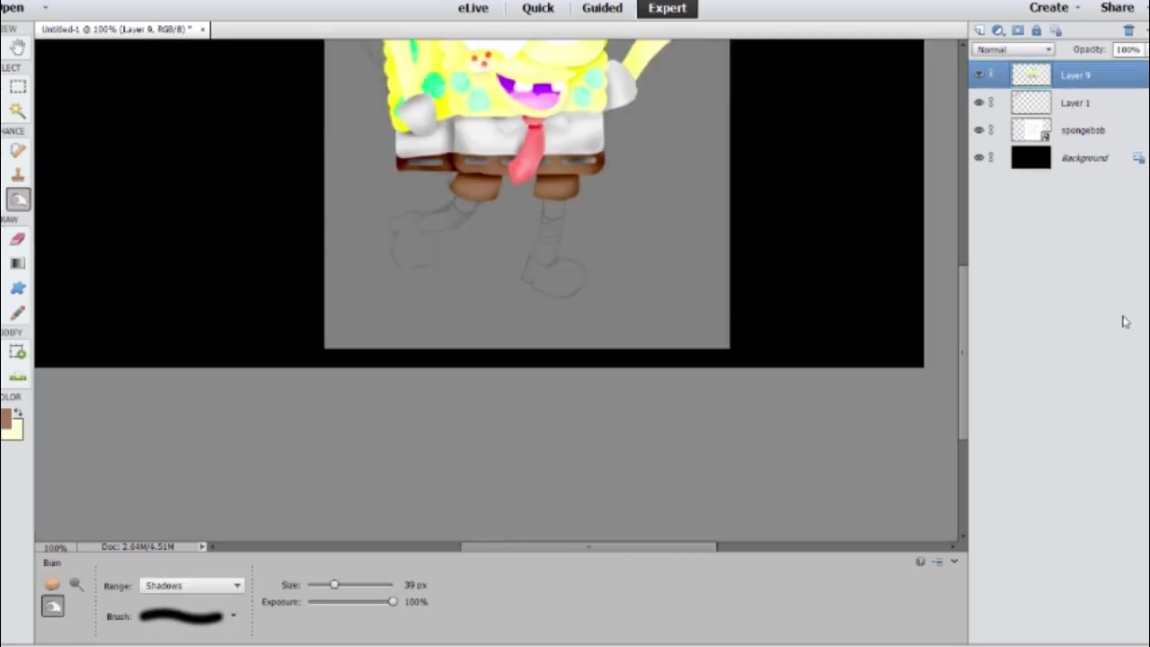
{"action": "key", "text": "ctrl+plus"}
{"action": "scroll", "coordinate": [971, 378], "scroll_direction": "up", "scroll_amount": 5}
{"action": "scroll", "coordinate": [939, 193], "scroll_direction": "down", "scroll_amount": 5}
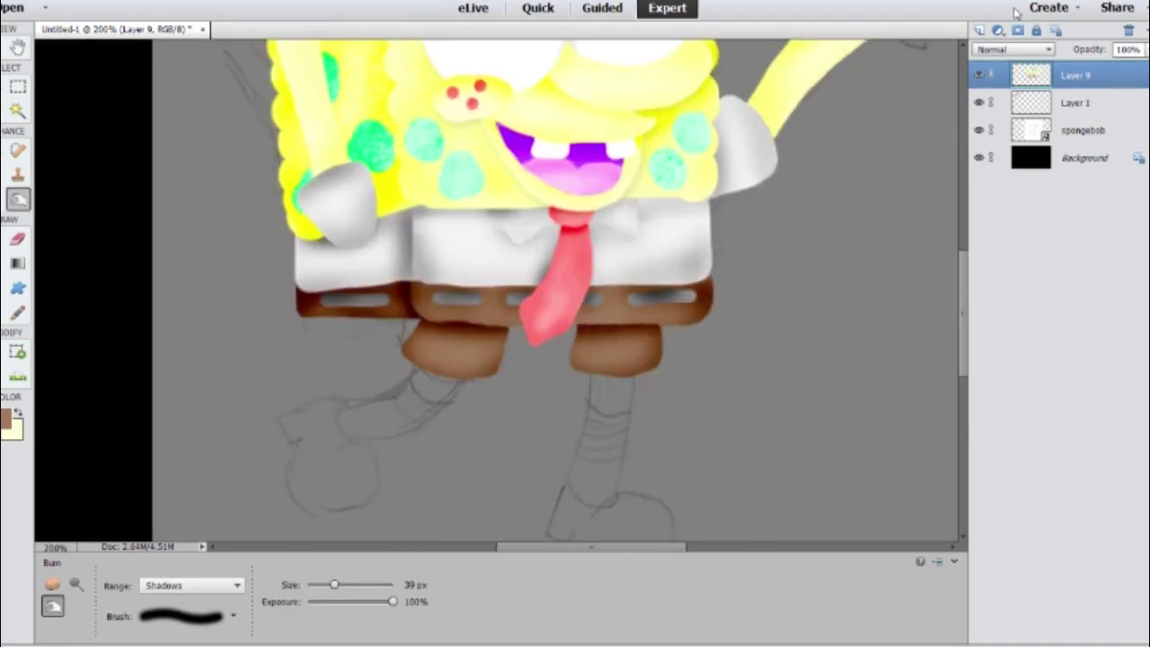
Paint both bare legs pale yellow on a new layer beneath the character with the 19 px brush and shade them with the Burn tool
{"action": "key", "text": "ctrl+z"}
{"action": "key", "text": "ctrl+minus"}
{"action": "scroll", "coordinate": [968, 317], "scroll_direction": "up", "scroll_amount": 2}
{"action": "key", "text": "i"}
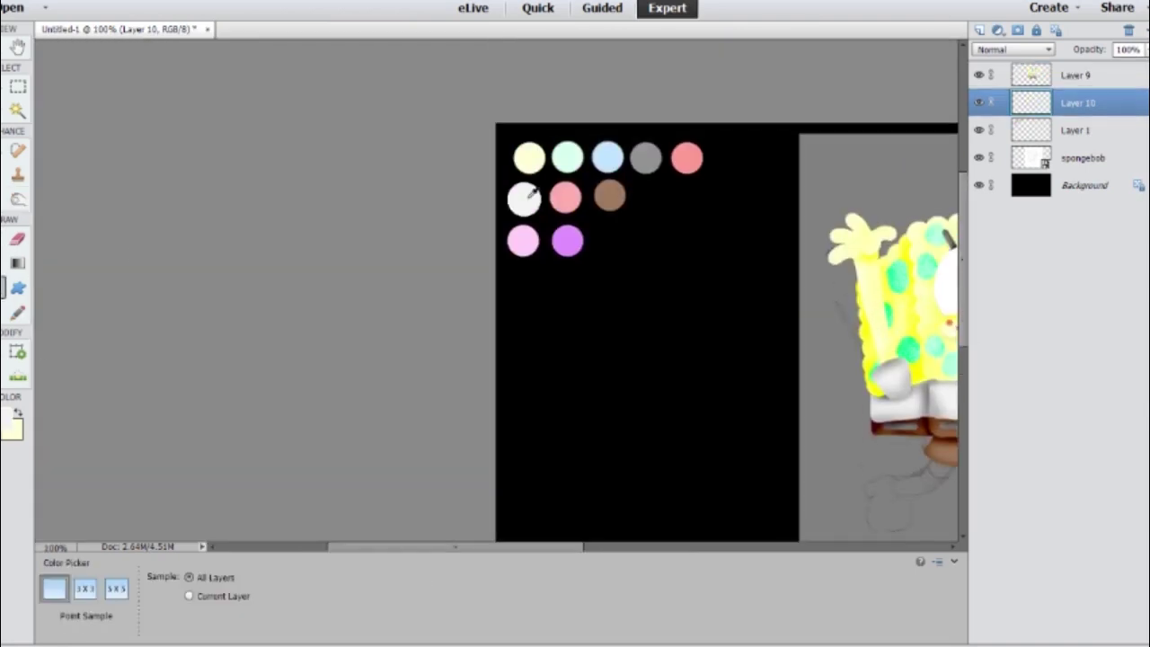
{"action": "left_click", "coordinate": [524, 192]}
{"action": "scroll", "coordinate": [524, 192], "scroll_direction": "right", "scroll_amount": 5}
{"action": "scroll", "coordinate": [95, 380], "scroll_direction": "down", "scroll_amount": 3}
{"action": "key", "text": "b"}
{"action": "scroll", "coordinate": [506, 379], "scroll_direction": "up", "scroll_amount": 2}
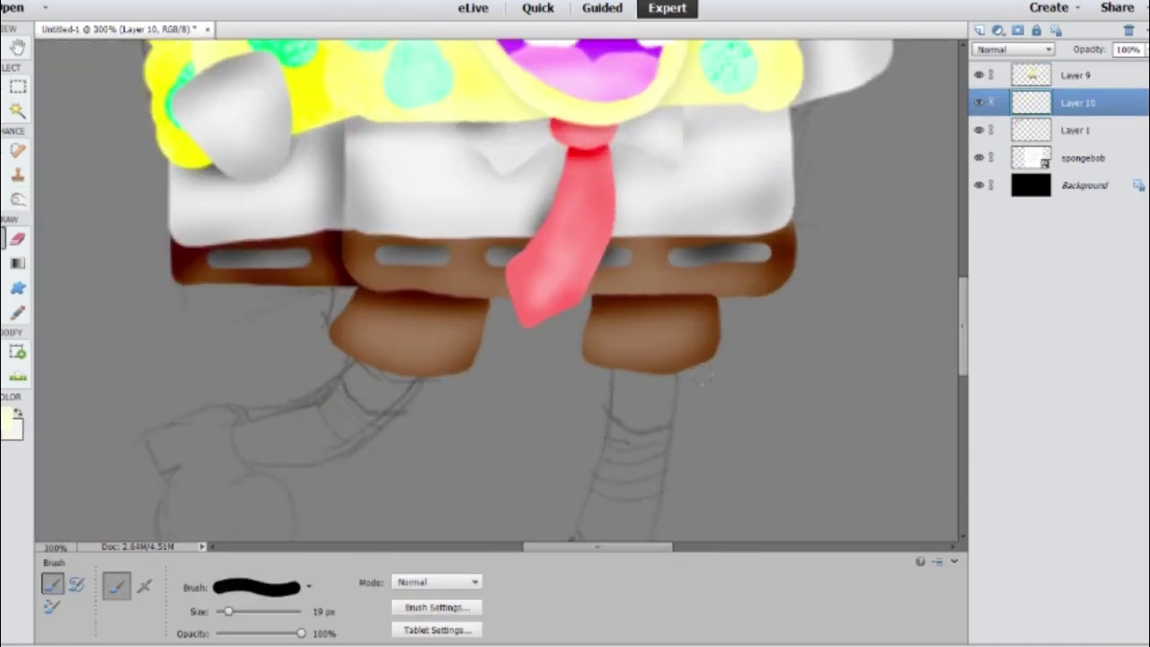
{"action": "mouse_move", "coordinate": [629, 229]}
{"action": "left_mouse_down"}
{"action": "mouse_move", "coordinate": [620, 263]}
{"action": "mouse_move", "coordinate": [639, 216]}
{"action": "mouse_move", "coordinate": [645, 264]}
{"action": "mouse_move", "coordinate": [617, 277]}
{"action": "left_mouse_up"}
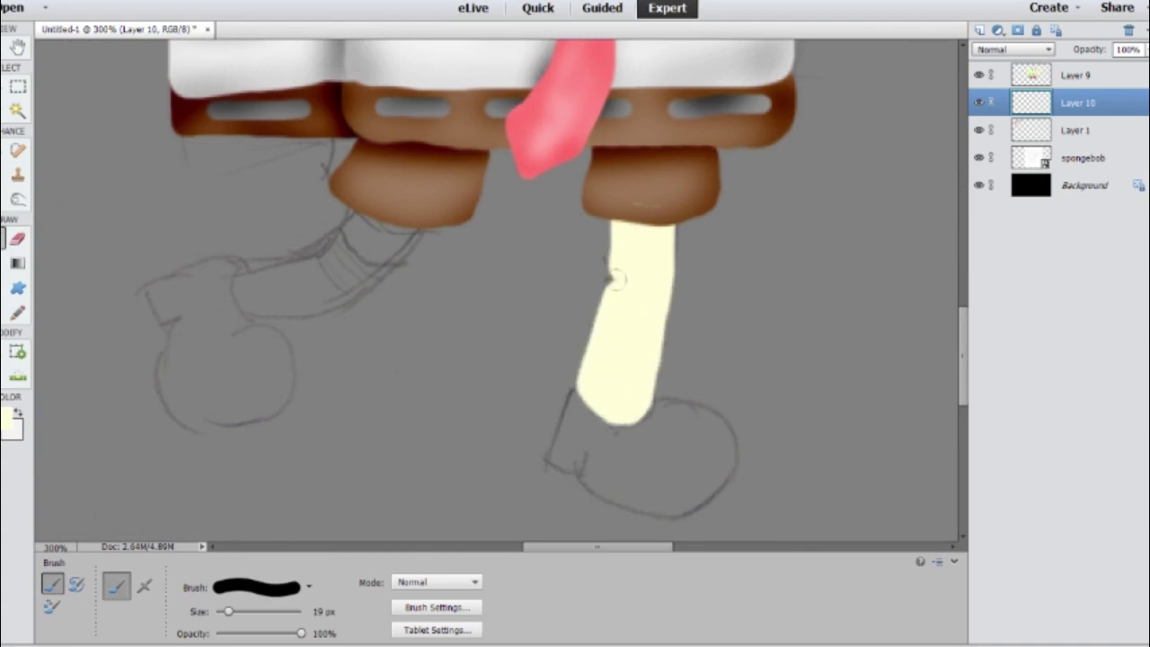
{"action": "mouse_move", "coordinate": [392, 214]}
{"action": "left_mouse_down"}
{"action": "mouse_move", "coordinate": [326, 274]}
{"action": "mouse_move", "coordinate": [397, 184]}
{"action": "left_mouse_up"}
{"action": "key", "text": "o"}
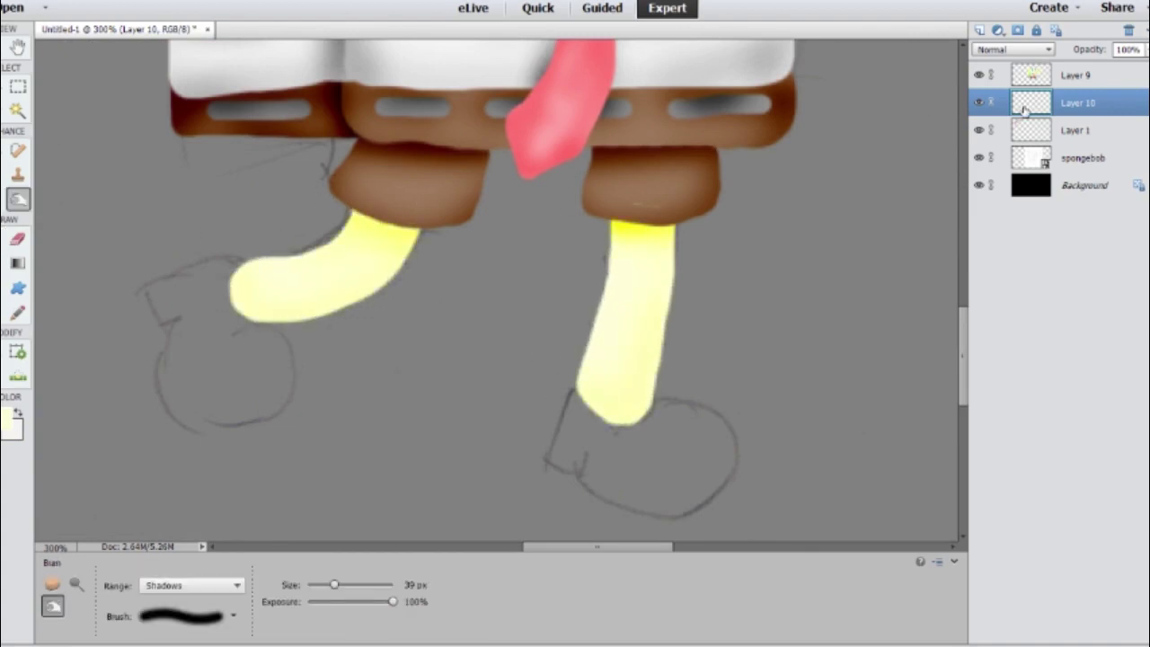
Load the bare legs as a selection and paint white socks over their lower parts on a new layer with the 19 px brush
{"action": "left_click", "coordinate": [1031, 102], "text": "ctrl"}
{"action": "left_click", "coordinate": [980, 30]}
{"action": "key", "text": "b"}
{"action": "left_click", "coordinate": [349, 273]}
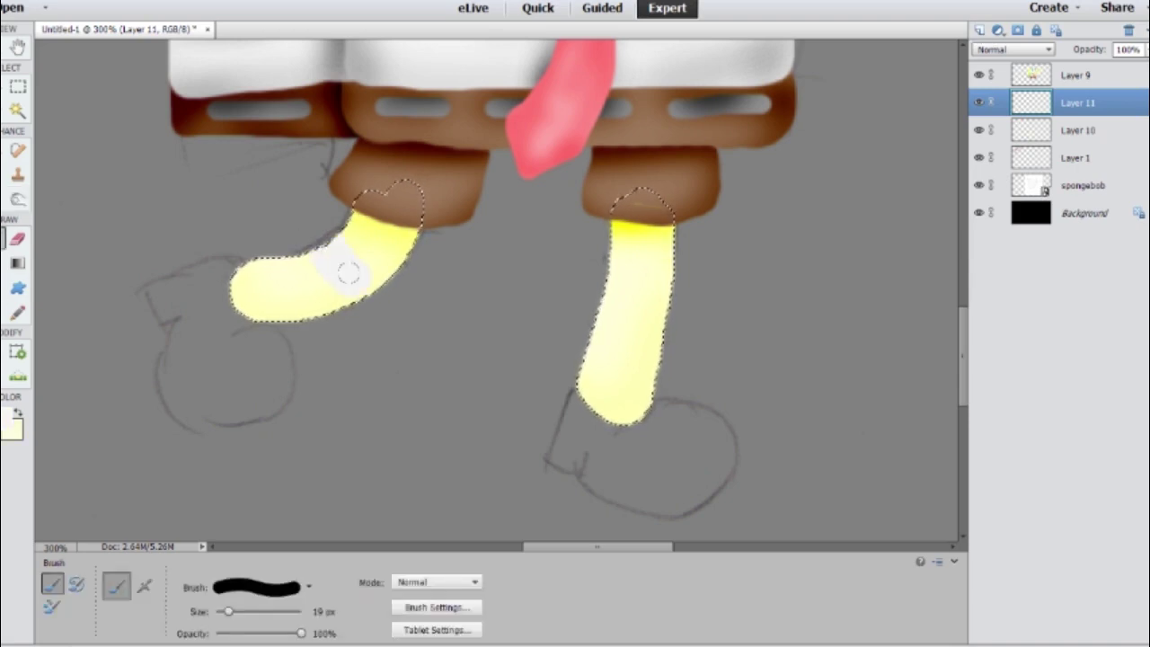
{"action": "left_click_drag", "start_coordinate": [243, 278], "coordinate": [636, 388]}
Darken the yellow leg skin just above both socks with the 39 px Burn tool on Layer 10
{"action": "left_click", "coordinate": [1078, 131]}
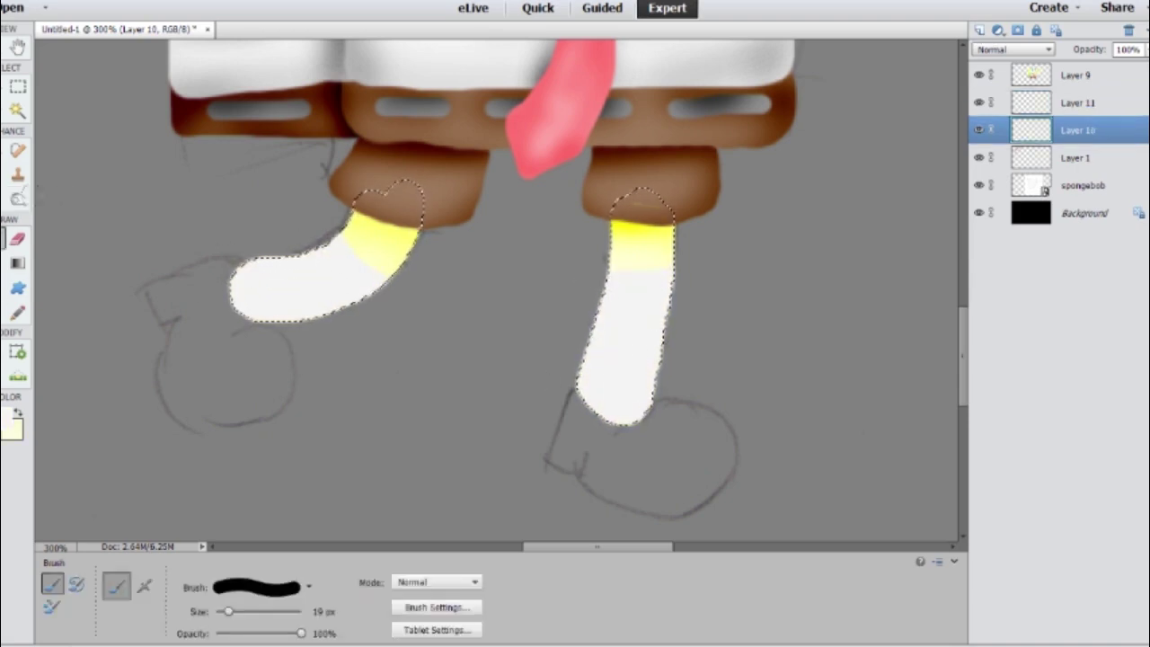
{"action": "key", "text": "o"}
{"action": "key", "text": "ctrl+minus"}
Add a new layer above the socks and sample the palette's pink and light blue
{"action": "left_click", "coordinate": [1078, 102]}
{"action": "left_click", "coordinate": [980, 30]}
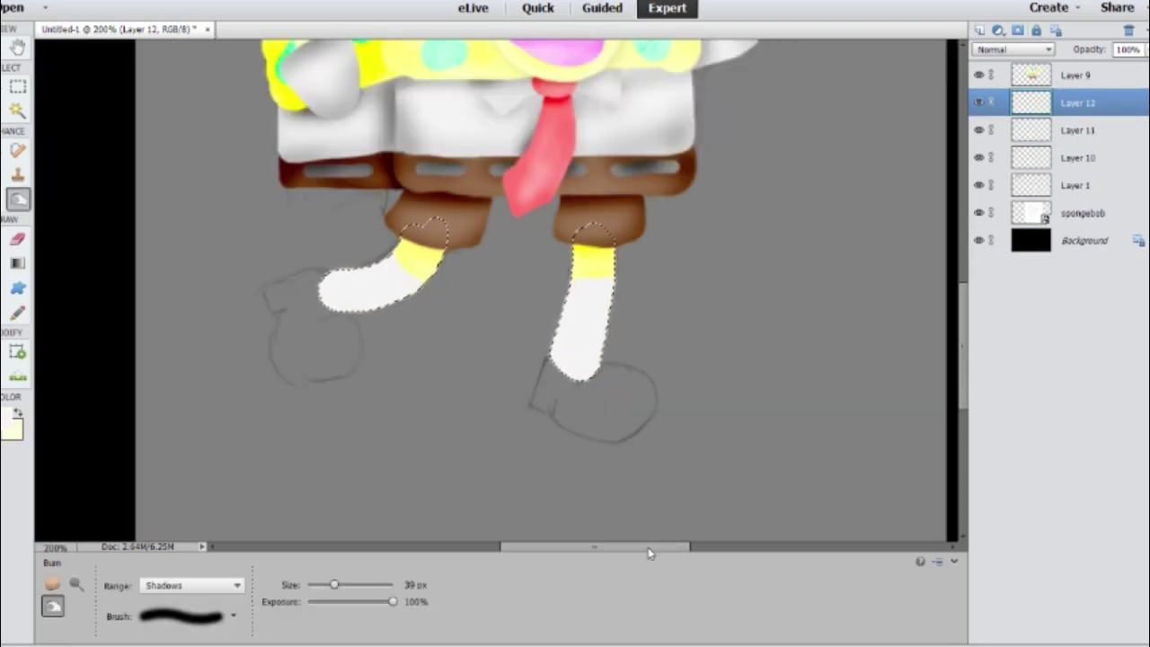
{"action": "key", "text": "ctrl+minus"}
{"action": "scroll", "coordinate": [539, 287], "scroll_direction": "up", "scroll_amount": 5}
{"action": "key", "text": "i"}
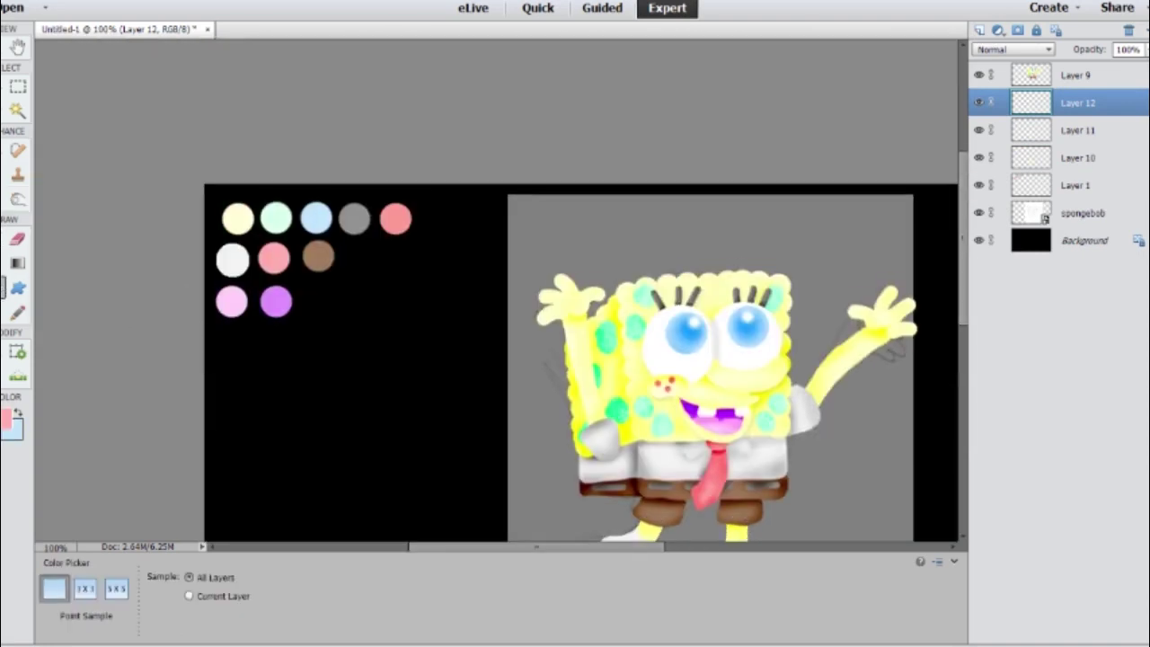
{"action": "key", "text": "b"}
{"action": "scroll", "coordinate": [966, 186], "scroll_direction": "down", "scroll_amount": 3}
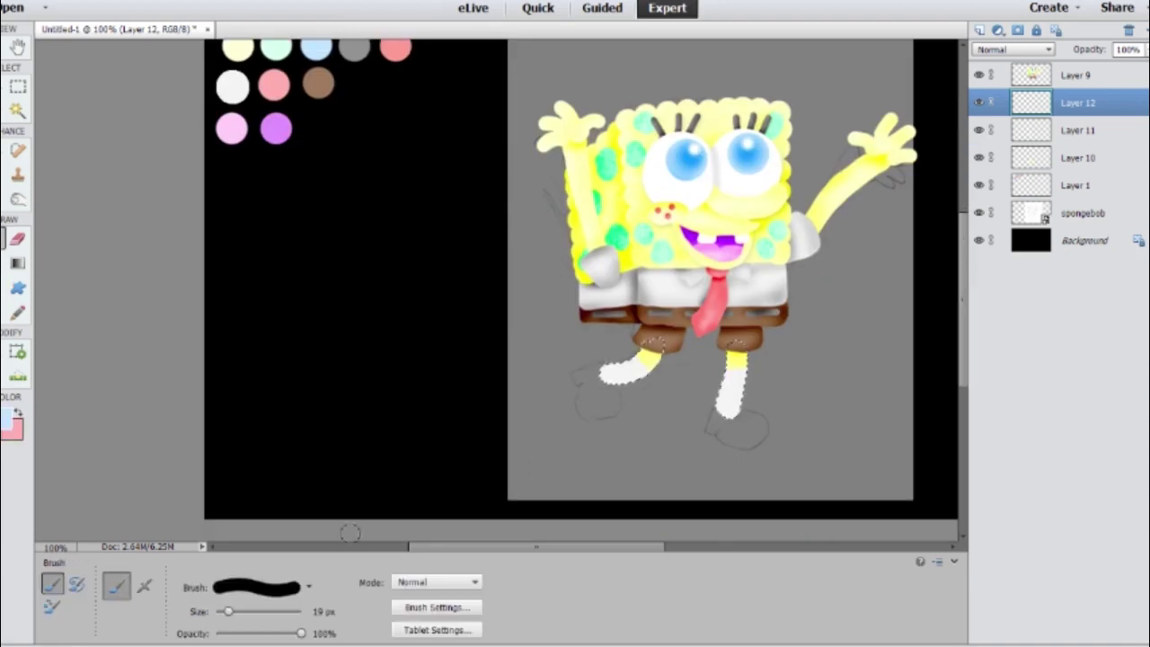
Paint a light blue stripe with a pink stripe below it across each sock using a 5 px brush
{"action": "key", "text": "ctrl+plus"}
{"action": "key", "text": "ctrl+plus"}
{"action": "scroll", "coordinate": [970, 314], "scroll_direction": "down", "scroll_amount": 5}
{"action": "key", "text": "x"}
{"action": "left_click_drag", "start_coordinate": [228, 611], "coordinate": [219, 611]}
{"action": "left_click_drag", "start_coordinate": [327, 313], "coordinate": [377, 362]}
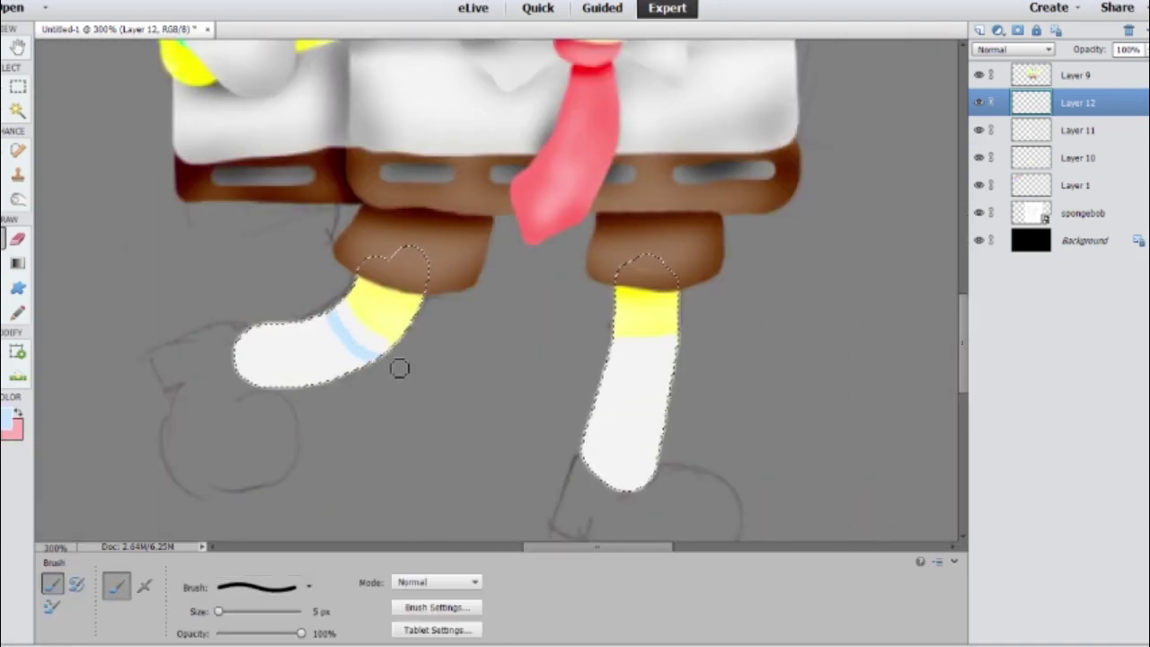
{"action": "left_click_drag", "start_coordinate": [614, 358], "coordinate": [674, 358]}
{"action": "key", "text": "x"}
{"action": "left_click_drag", "start_coordinate": [313, 322], "coordinate": [354, 371]}
{"action": "left_click_drag", "start_coordinate": [607, 376], "coordinate": [672, 375]}
Merge the stripes with the sock layer, clear the selection, and shade both socks with the 39 px Burn tool
{"action": "left_click_drag", "start_coordinate": [1067, 129], "coordinate": [1129, 30]}
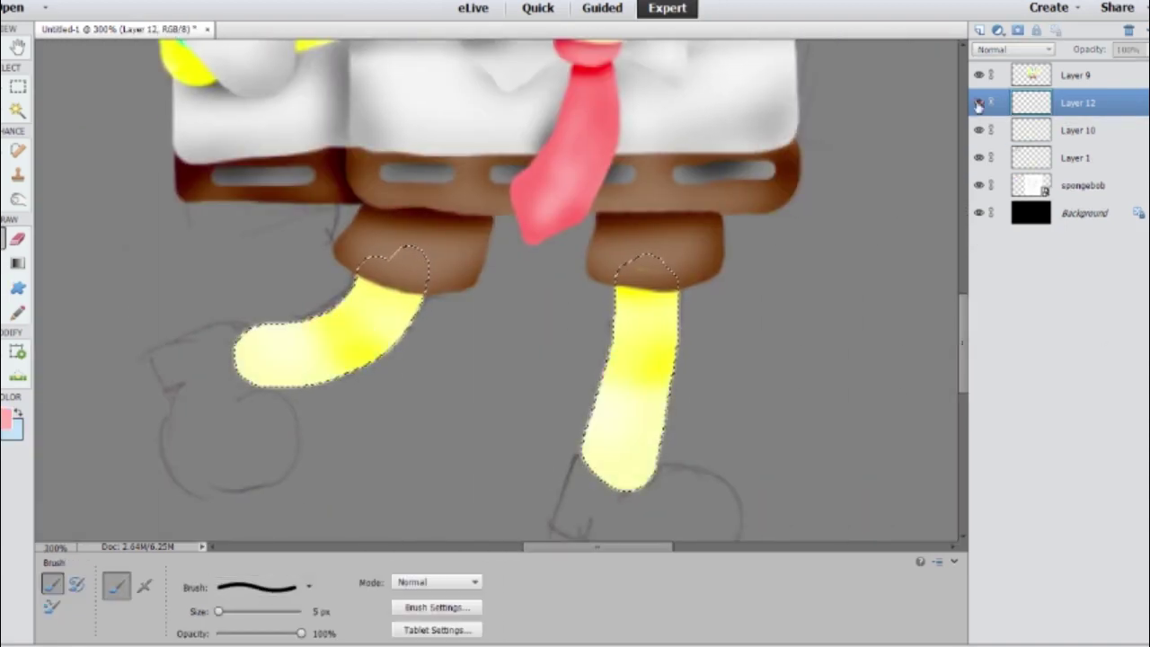
{"action": "key", "text": "m"}
{"action": "key", "text": "ctrl+d"}
{"action": "key", "text": "o"}
{"action": "mouse_move", "coordinate": [310, 315]}
{"action": "left_mouse_down"}
{"action": "mouse_move", "coordinate": [340, 343]}
{"action": "mouse_move", "coordinate": [229, 368]}
{"action": "mouse_move", "coordinate": [389, 336]}
{"action": "left_mouse_up"}
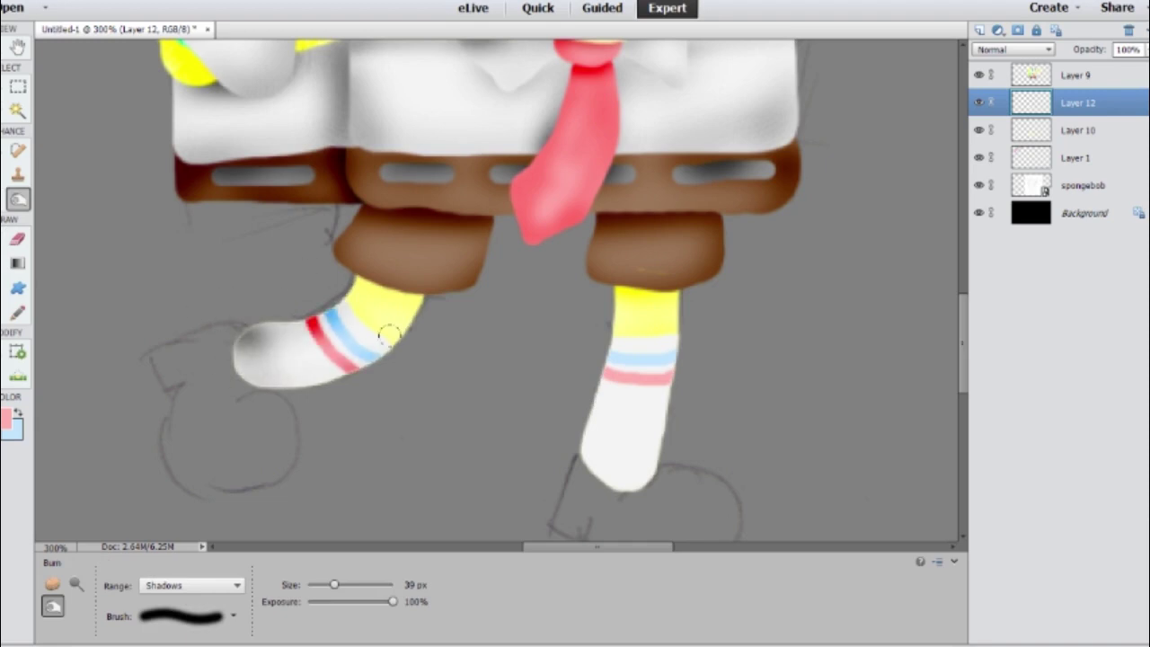
{"action": "mouse_move", "coordinate": [586, 468]}
{"action": "left_mouse_down"}
{"action": "mouse_move", "coordinate": [651, 463]}
{"action": "mouse_move", "coordinate": [593, 450]}
{"action": "left_mouse_up"}
Merge the sock and bare leg layers into the main character layer
{"action": "key", "text": "ctrl+minus"}
{"action": "key", "text": "ctrl+minus"}
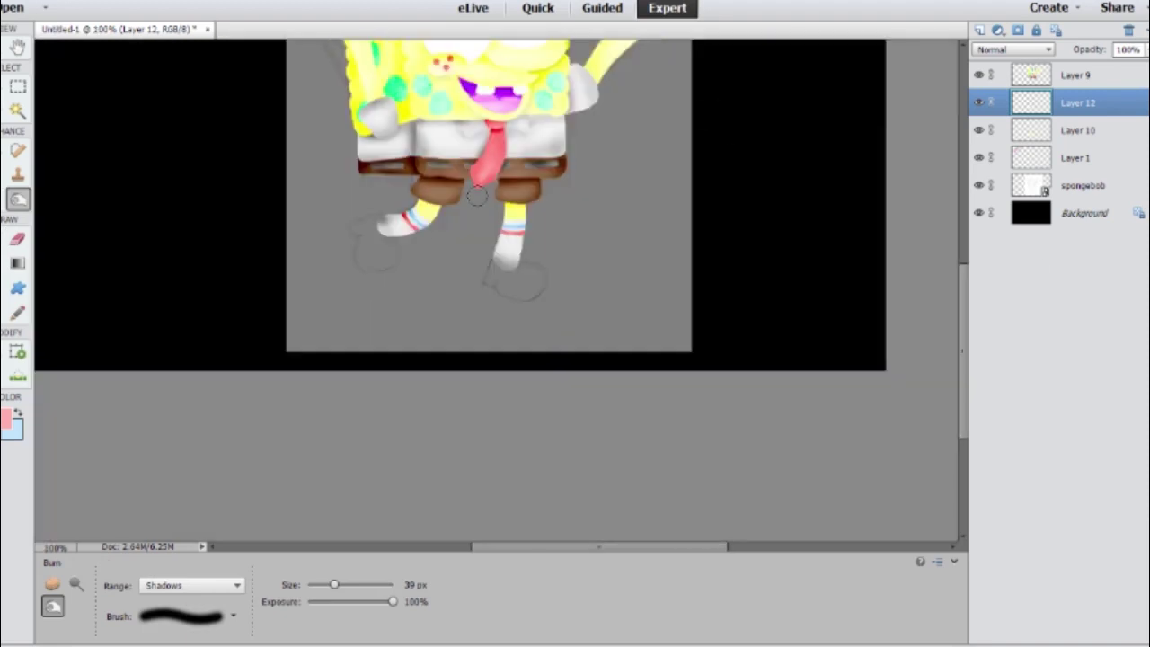
{"action": "key", "text": "i"}
{"action": "left_click", "coordinate": [494, 186]}
{"action": "key", "text": "b"}
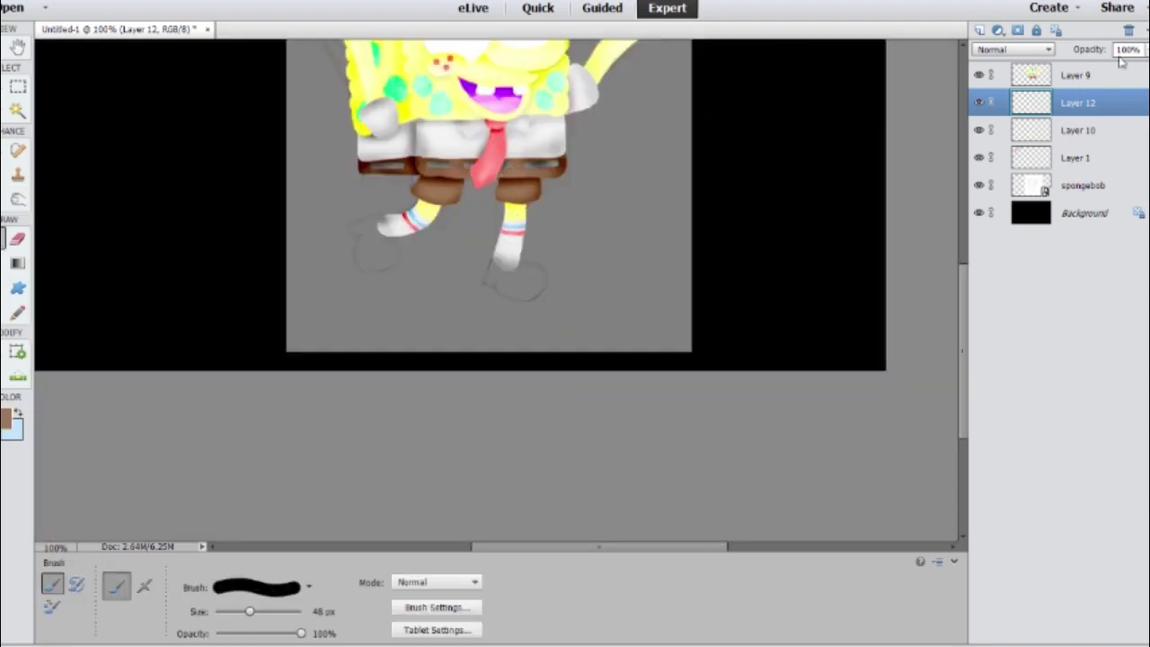
{"action": "left_click", "coordinate": [1078, 131], "text": "shift"}
{"action": "left_click", "coordinate": [1075, 75], "text": "ctrl"}
{"action": "key", "text": "ctrl+e"}
Sample the palette's grey and add a new layer above the character for the shoes
{"action": "key", "text": "ctrl+minus"}
{"action": "key", "text": "i"}
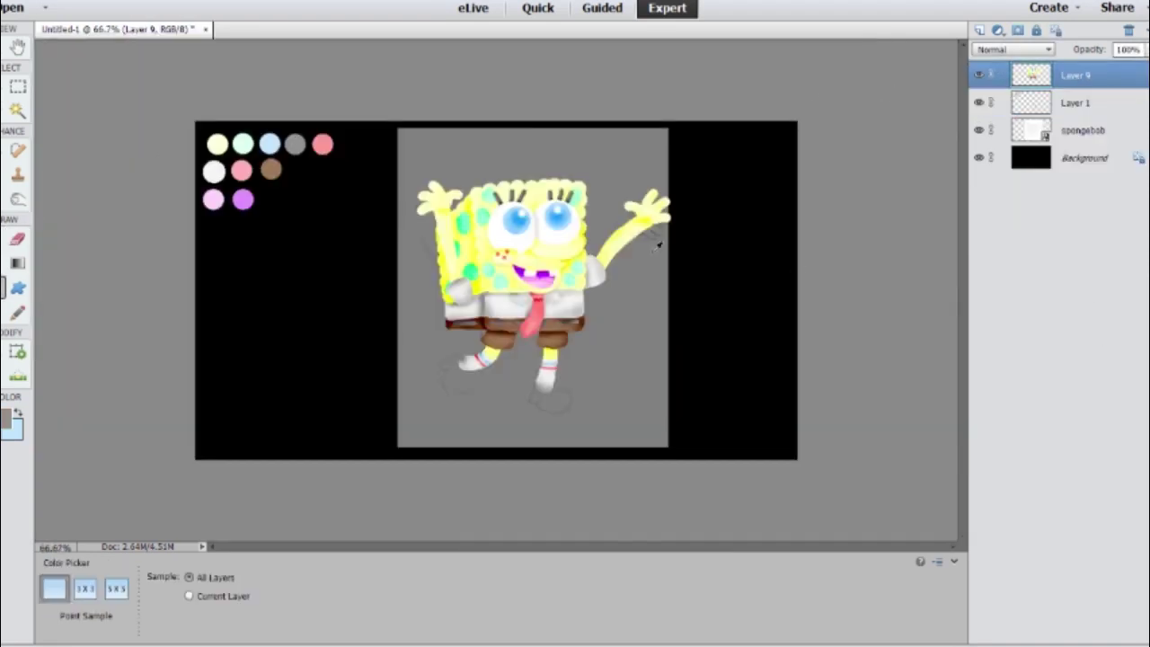
{"action": "key", "text": "b"}
{"action": "key", "text": "ctrl+shift+alt+n"}
{"action": "key", "text": "ctrl+plus"}
{"action": "key", "text": "ctrl+plus"}
{"action": "scroll", "coordinate": [501, 530], "scroll_direction": "down", "scroll_amount": 5}
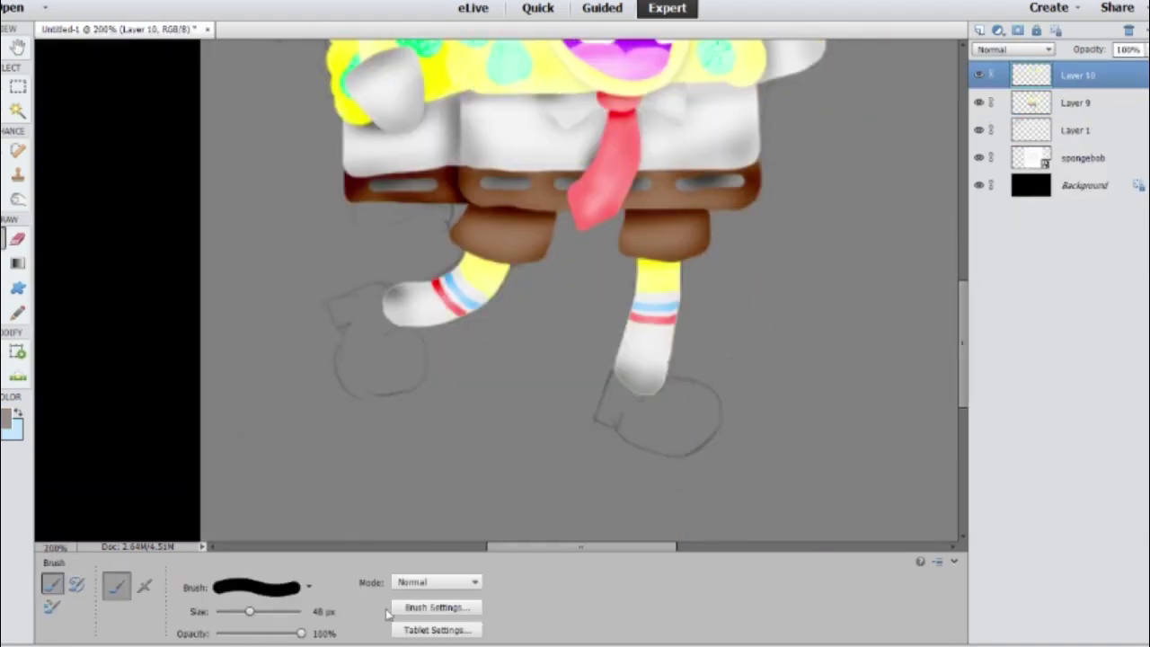
Outline both rounded shoe toes in grey with a 9 px brush and fill them in with a 19 px brush
{"action": "key", "text": "bracketleft"}
{"action": "key", "text": "bracketleft"}
{"action": "key", "text": "bracketleft"}
{"action": "key", "text": "bracketleft"}
{"action": "key", "text": "bracketleft"}
{"action": "left_click_drag", "start_coordinate": [673, 385], "coordinate": [619, 415]}
{"action": "left_click_drag", "start_coordinate": [385, 331], "coordinate": [434, 356]}
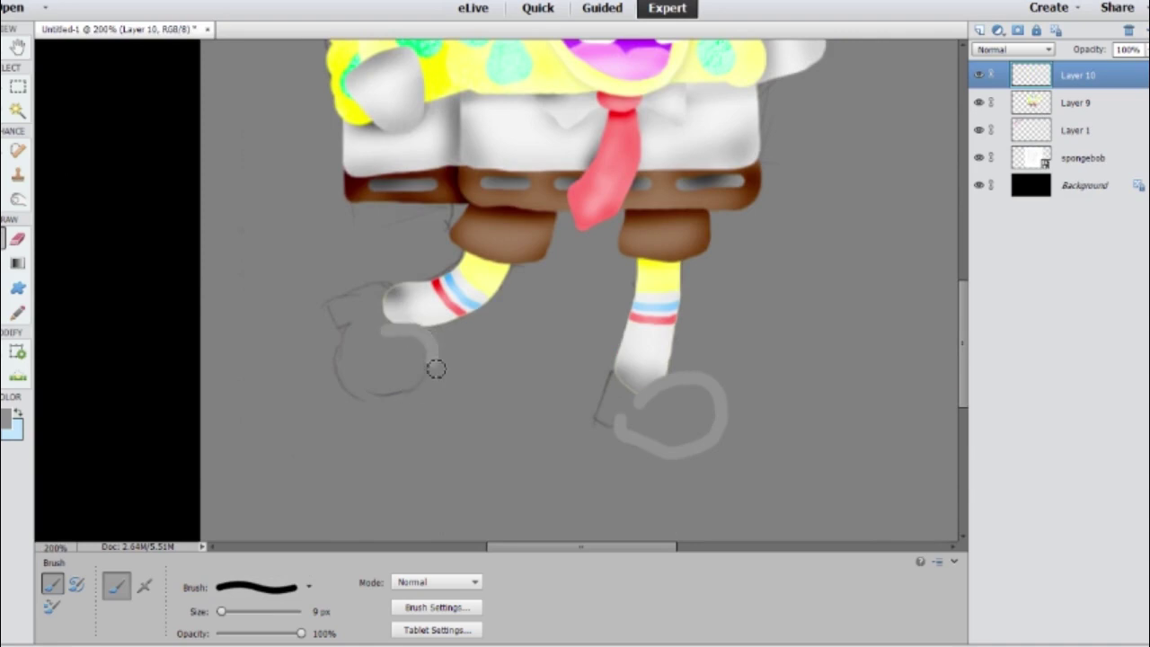
{"action": "left_click_drag", "start_coordinate": [359, 337], "coordinate": [413, 377]}
{"action": "left_click_drag", "start_coordinate": [640, 415], "coordinate": [692, 391]}
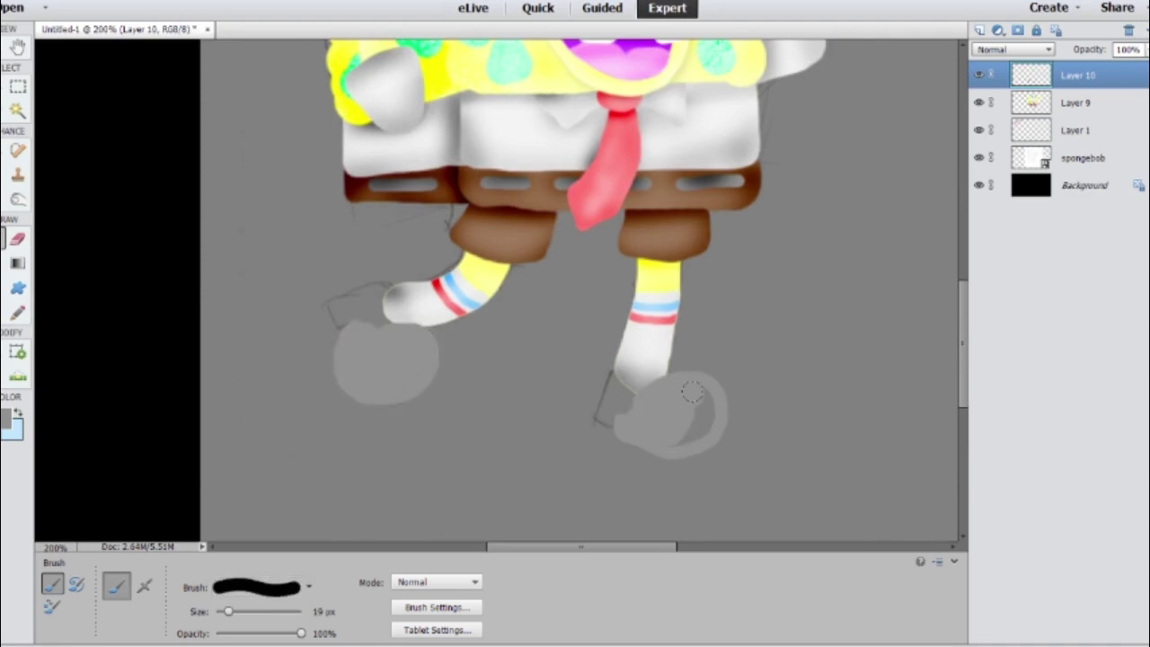
Paint both grey shoe heels on a new layer beneath the character and shade them with the 39 px Burn tool
{"action": "left_click", "coordinate": [980, 31], "text": "ctrl"}
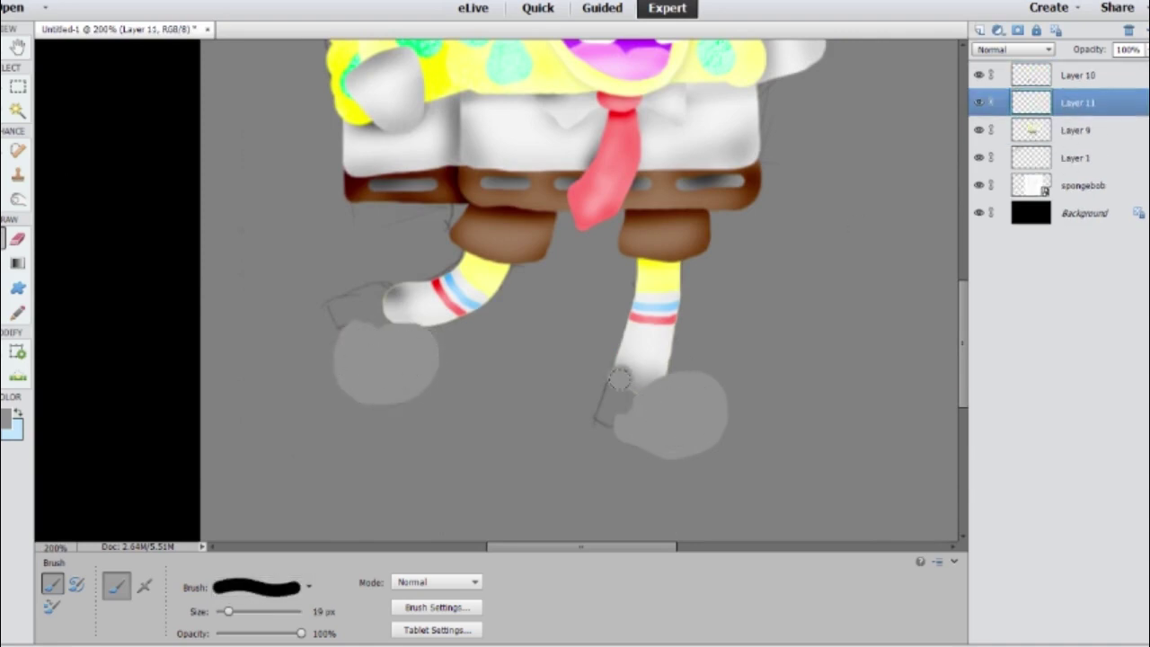
{"action": "key", "text": "ctrl+bracketleft"}
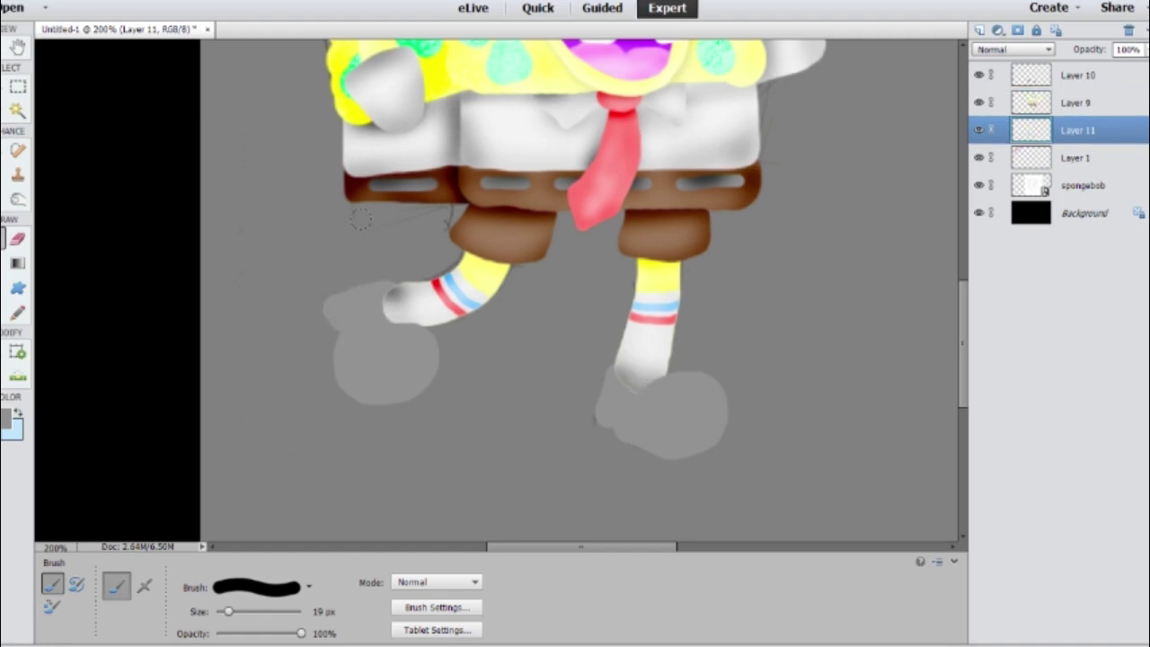
{"action": "key", "text": "o"}
{"action": "left_click_drag", "start_coordinate": [579, 411], "coordinate": [607, 421]}
{"action": "left_click_drag", "start_coordinate": [373, 281], "coordinate": [337, 314]}
Shade the edges of both rounded shoe toes on Layer 10 with the 39 px Burn tool and touch up the heels
{"action": "key", "text": "alt+bracketright"}
{"action": "key", "text": "alt+bracketright"}
{"action": "left_click_drag", "start_coordinate": [643, 386], "coordinate": [715, 405]}
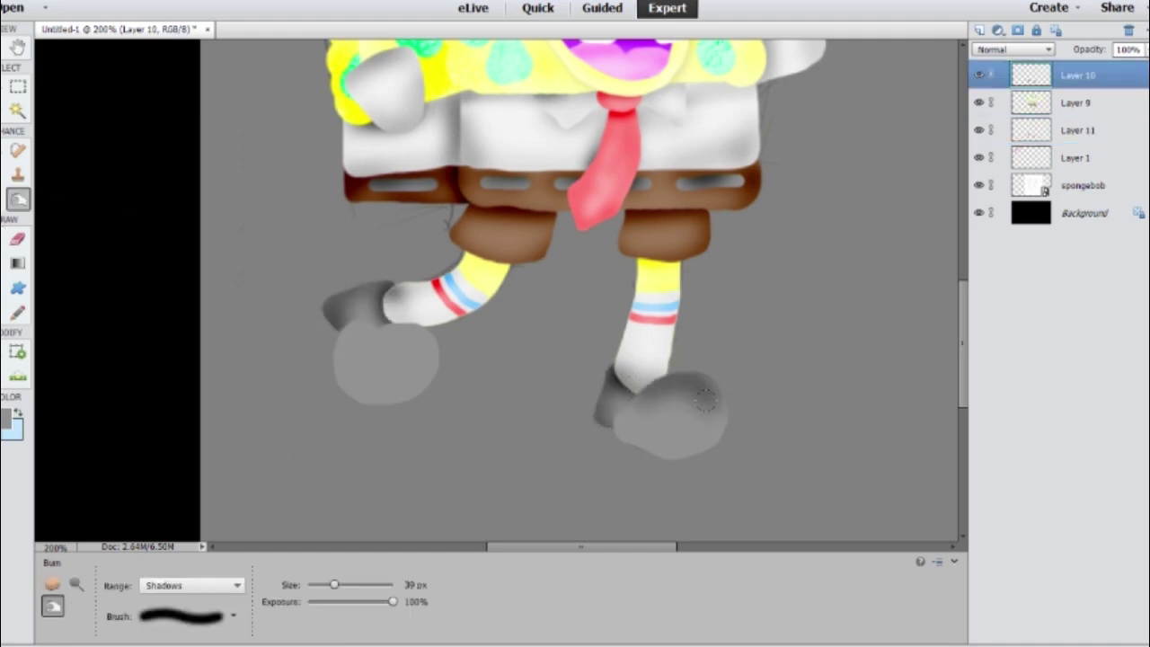
{"action": "left_click_drag", "start_coordinate": [629, 432], "coordinate": [715, 423]}
{"action": "mouse_move", "coordinate": [396, 351]}
{"action": "left_mouse_down"}
{"action": "mouse_move", "coordinate": [336, 375]}
{"action": "mouse_move", "coordinate": [342, 323]}
{"action": "left_mouse_up"}
{"action": "key", "text": "alt+bracketleft"}
{"action": "key", "text": "alt+bracketleft"}
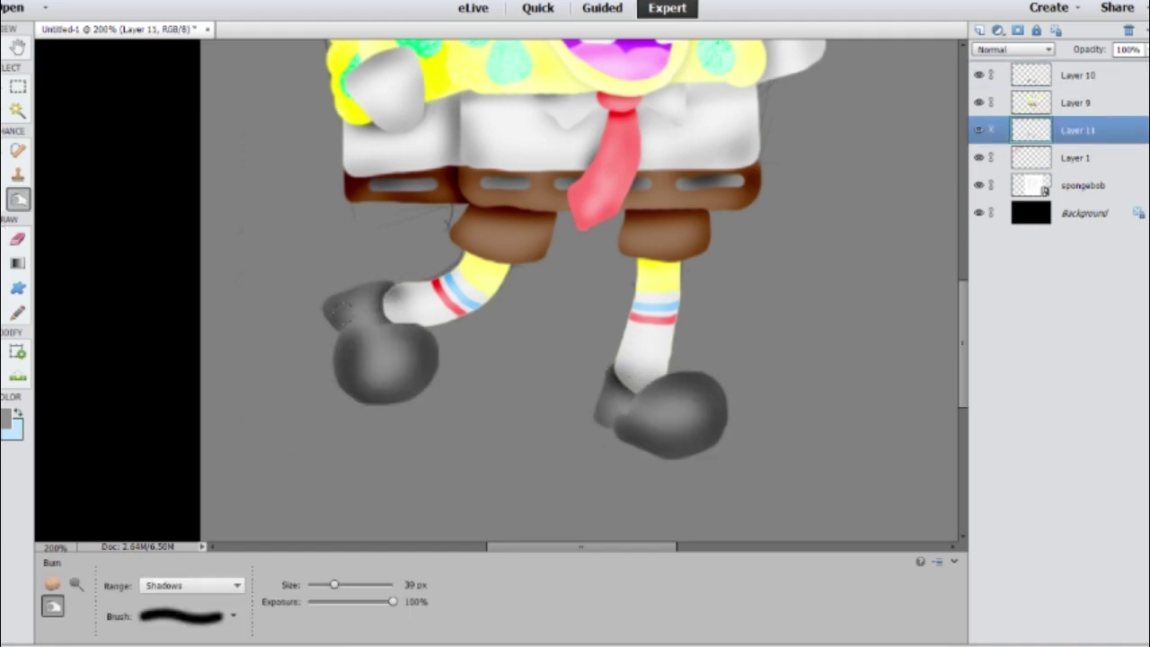
{"action": "key", "text": "alt+bracketright"}
{"action": "key", "text": "alt+bracketright"}
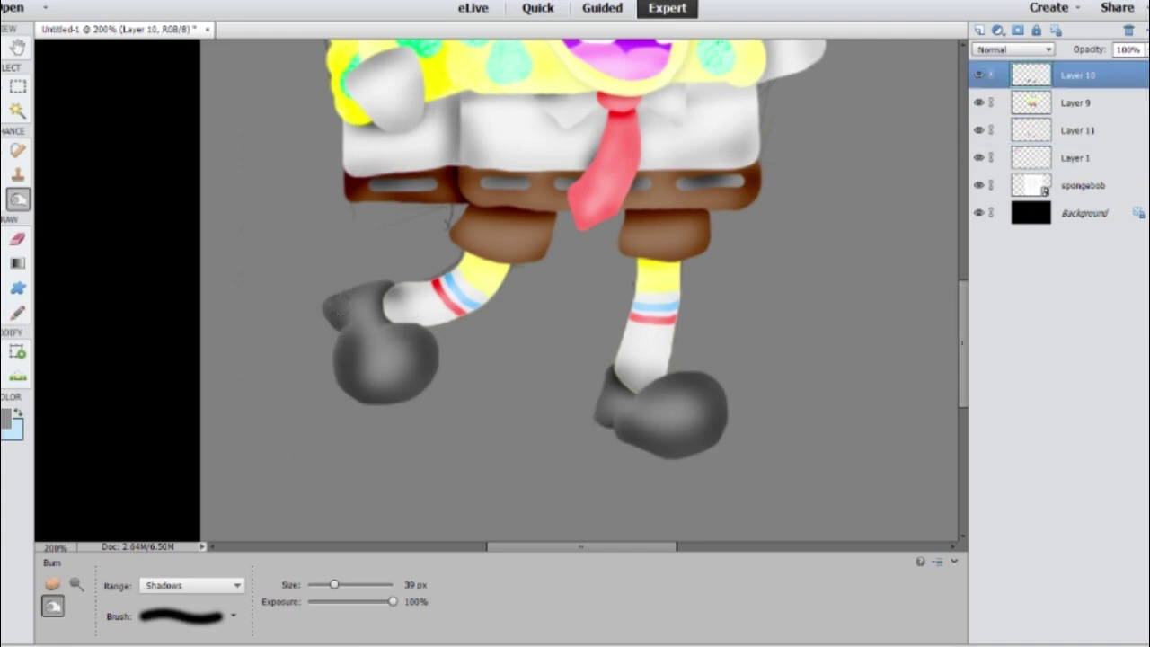
Merge the shoe toe and heel layers with the main character layer
{"action": "key", "text": "ctrl+minus"}
{"action": "key", "text": "ctrl+minus"}
{"action": "key", "text": "shift+alt+bracketleft"}
{"action": "left_click", "coordinate": [1050, 131], "text": "shift"}
{"action": "key", "text": "ctrl+e"}
Delete Layer 1 and the scanned spongebob sketch layer, and shift the character slightly to the left
{"action": "left_click", "coordinate": [1058, 95]}
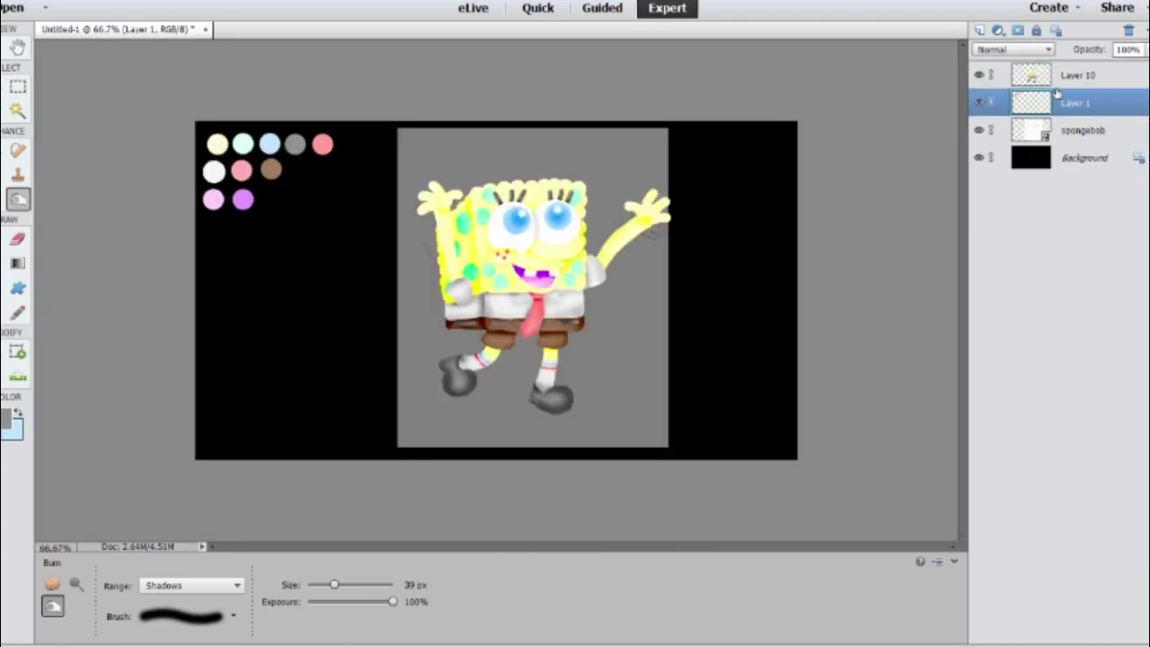
{"action": "key", "text": "Delete"}
{"action": "key", "text": "Delete"}
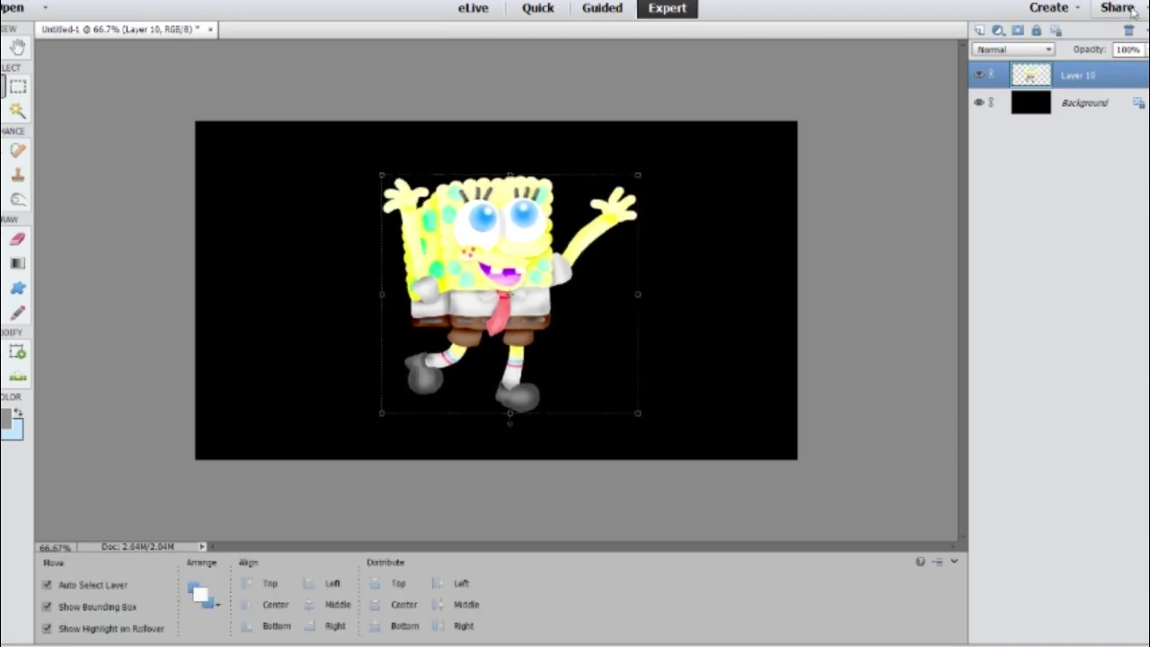
Duplicate the character layer, hide the original, and squeeze the copy narrower from its right edge
{"action": "key", "text": "ctrl+j"}
{"action": "left_click", "coordinate": [979, 102]}
{"action": "left_click_drag", "start_coordinate": [638, 293], "coordinate": [594, 294]}
{"action": "key", "text": "Return"}
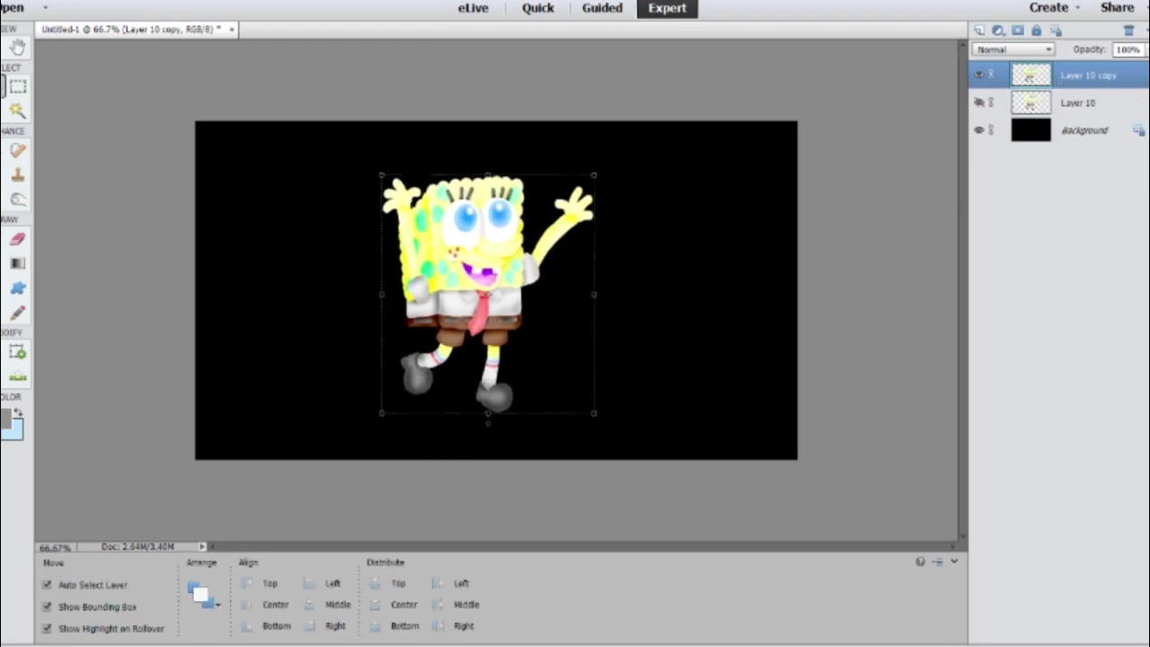
Fill the black background layer with a very pale blue
{"action": "left_click", "coordinate": [18, 415]}
{"action": "key", "text": "i"}
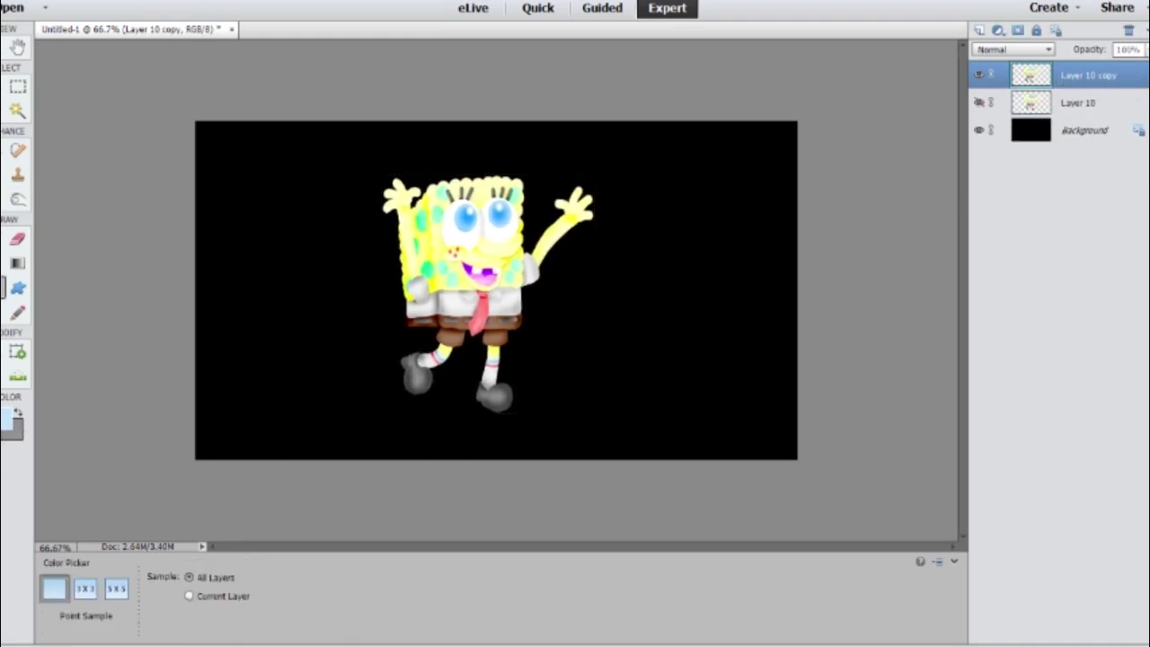
{"action": "left_click", "coordinate": [1079, 130]}
{"action": "key", "text": "k"}
{"action": "left_click", "coordinate": [647, 252]}
Paint a pale sand-coloured dune across the lower part of the canvas on a new layer above the background
{"action": "left_click", "coordinate": [980, 30]}
{"action": "key", "text": "i"}
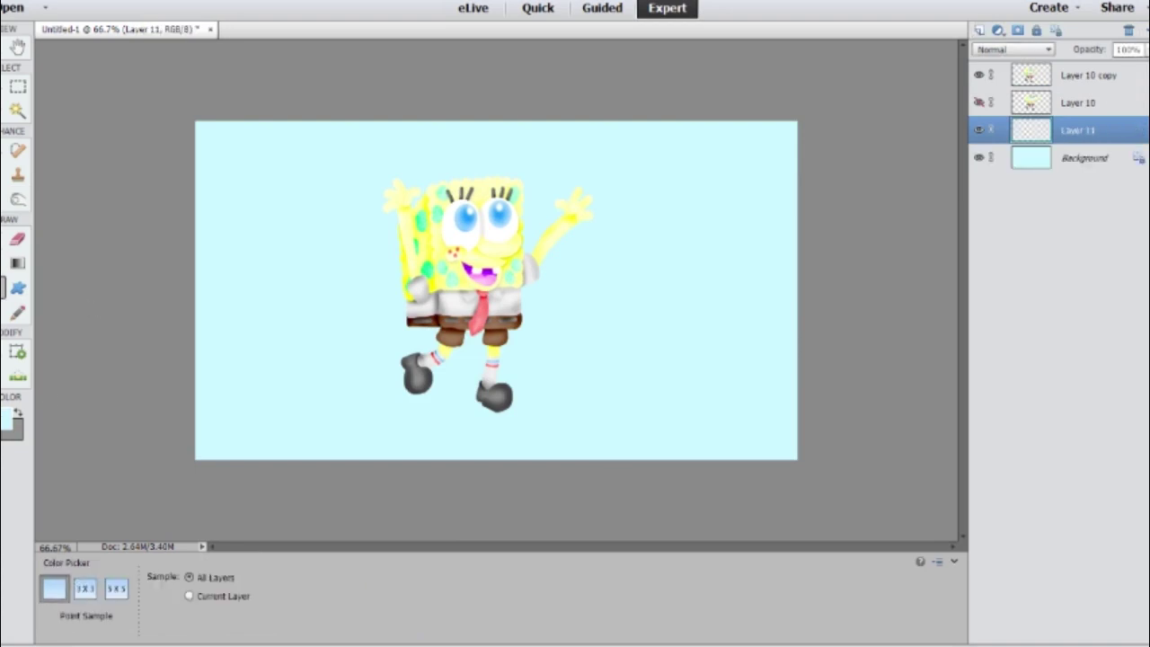
{"action": "key", "text": "b"}
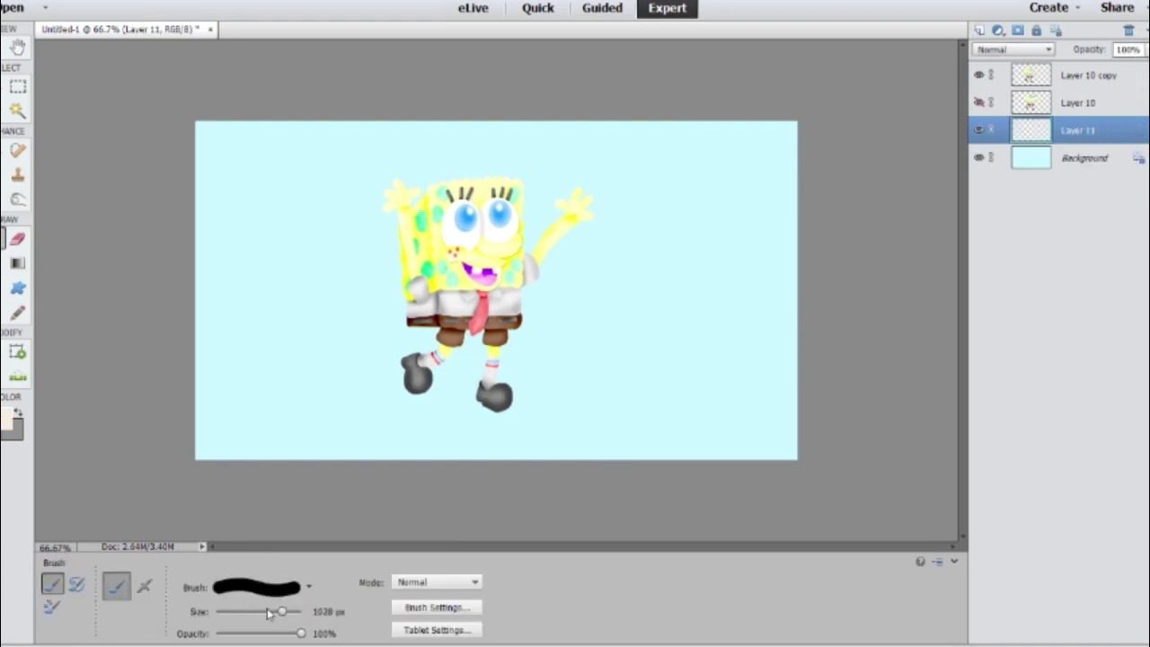
Shade the dune with a mottled sand texture using the Burn tool at 919 px
{"action": "left_click", "coordinate": [18, 199]}
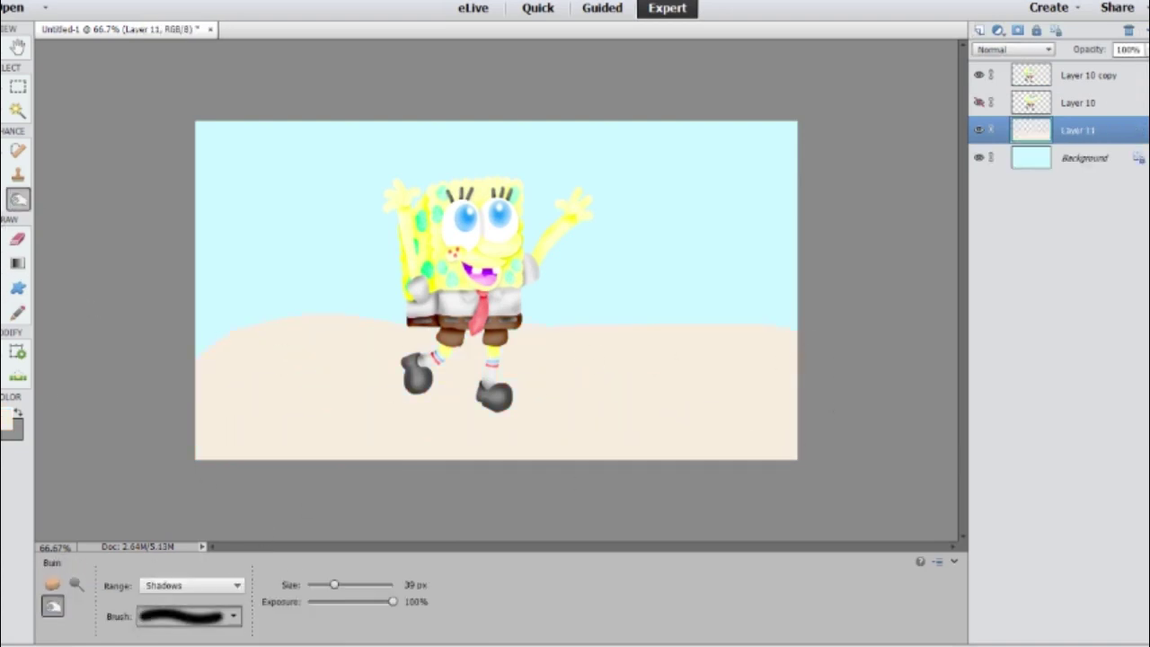
{"action": "left_click_drag", "start_coordinate": [346, 584], "coordinate": [372, 584]}
{"action": "mouse_move", "coordinate": [365, 532]}
{"action": "left_mouse_down"}
{"action": "mouse_move", "coordinate": [186, 260]}
{"action": "mouse_move", "coordinate": [329, 175]}
{"action": "mouse_move", "coordinate": [338, 414]}
{"action": "left_mouse_up"}
{"action": "key", "text": "ctrl+z"}
{"action": "key", "text": "ctrl+z"}
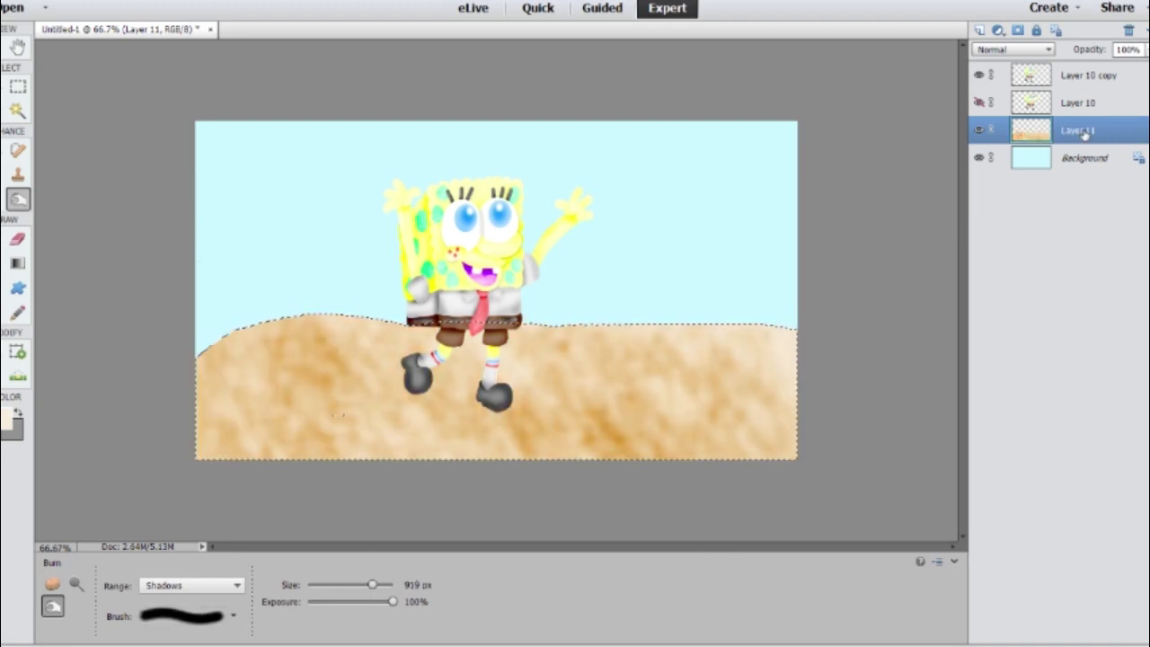
Duplicate the dune, move the copy up, clear the selection, and place the copy behind the original dune
{"action": "key", "text": "ctrl+j"}
{"action": "key", "text": "v"}
{"action": "left_click_drag", "start_coordinate": [545, 412], "coordinate": [544, 326]}
{"action": "key", "text": "m"}
{"action": "key", "text": "ctrl+d"}
{"action": "key", "text": "ctrl+["}
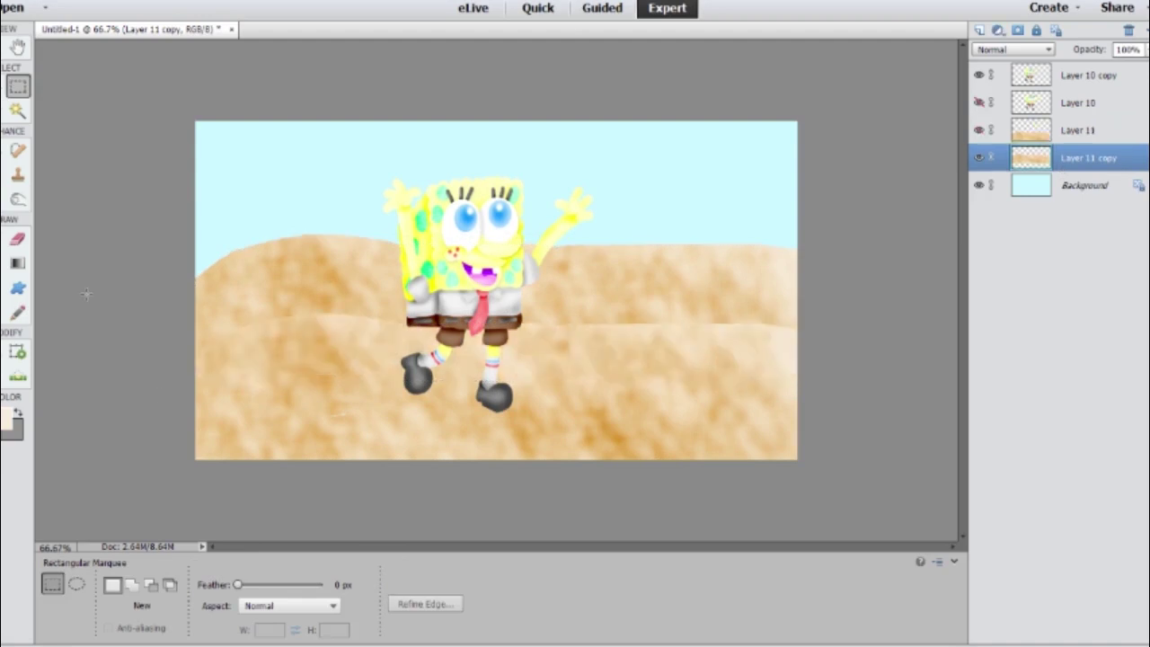
Add a layer beneath the dune copy, then flip the copy horizontally at about 119% width and tilt it upward to the right
{"action": "key", "text": "b"}
{"action": "left_click", "coordinate": [979, 30], "text": "ctrl"}
{"action": "key", "text": "v"}
{"action": "left_click", "coordinate": [675, 287]}
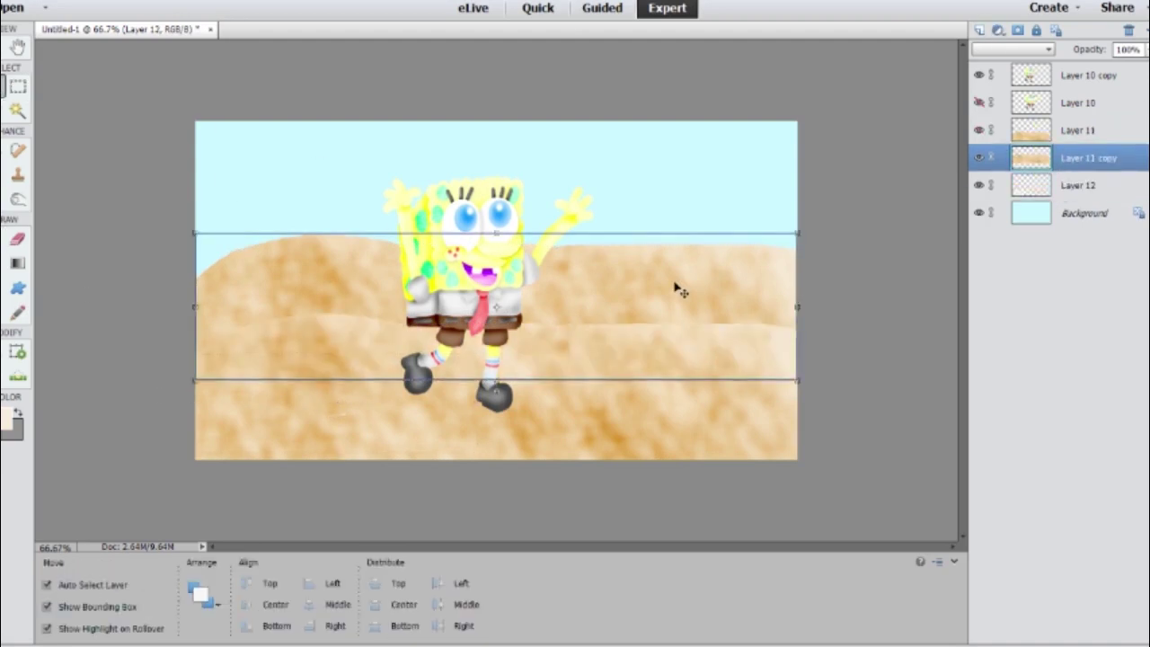
{"action": "left_click_drag", "start_coordinate": [675, 288], "coordinate": [506, 398]}
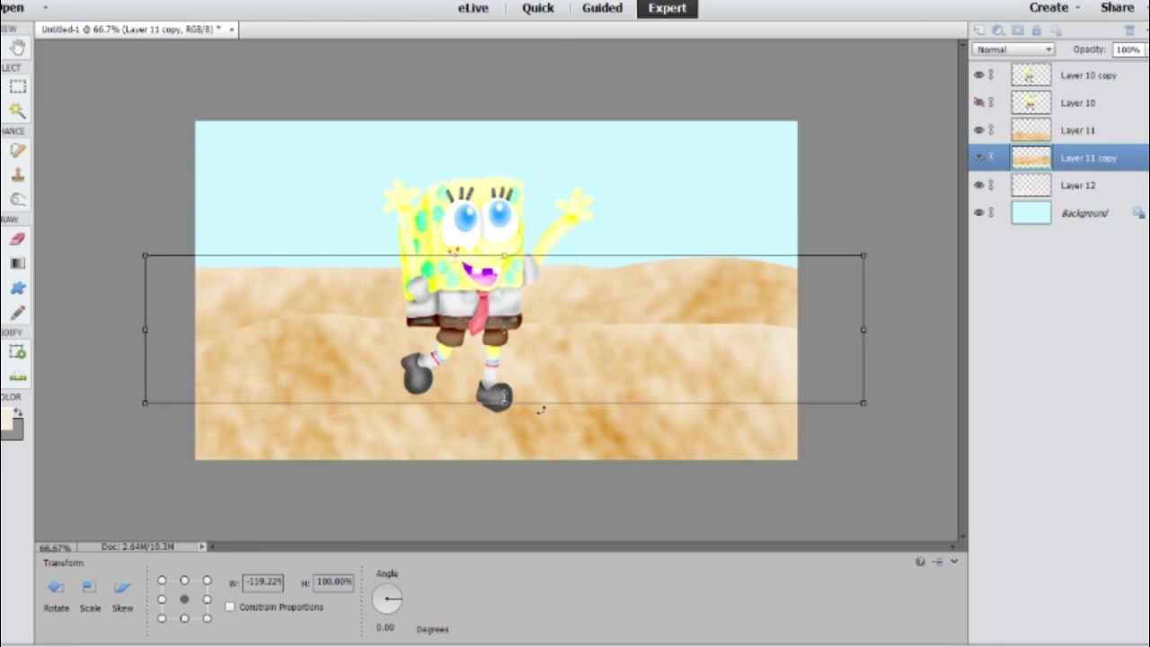
{"action": "left_click_drag", "start_coordinate": [542, 410], "coordinate": [548, 378]}
{"action": "key", "text": "Return"}
Load the rear dune as a selection and mottle it with light blue on a new layer using a 701 px textured brush
{"action": "key", "text": "b"}
{"action": "key", "text": "alt"}
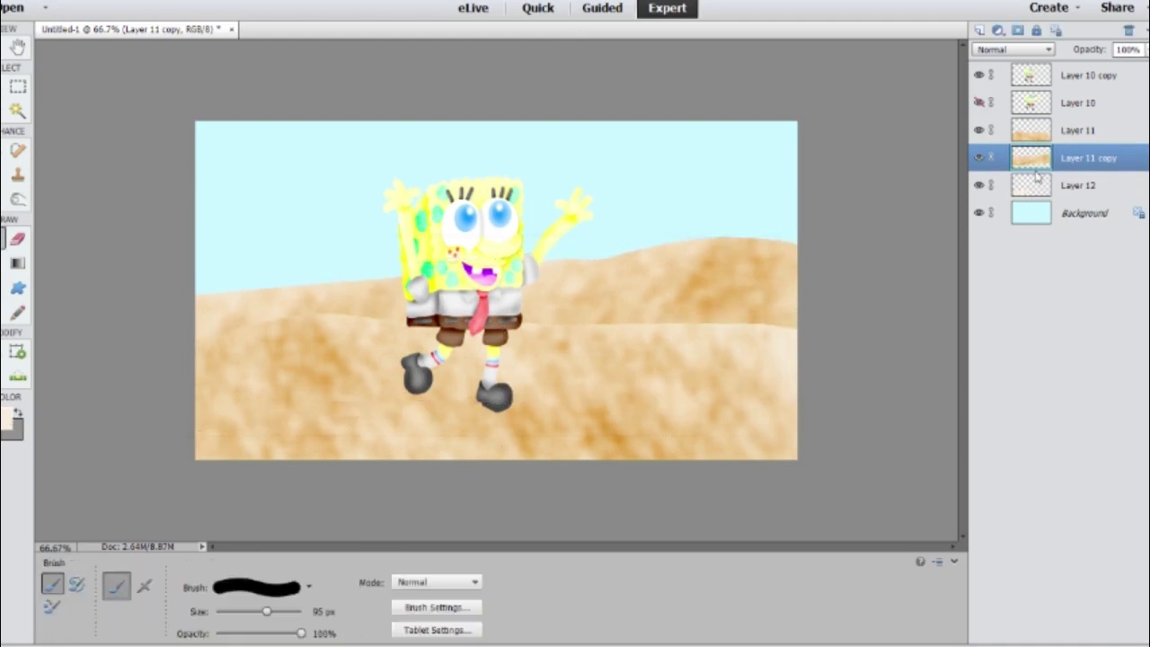
{"action": "key", "text": "ctrl+shift+alt+n"}
{"action": "left_click", "coordinate": [1039, 178], "text": "ctrl"}
{"action": "key", "text": "bracketright"}
{"action": "key", "text": "bracketright"}
{"action": "key", "text": "bracketright"}
{"action": "key", "text": "bracketright"}
{"action": "key", "text": "bracketright"}
{"action": "key", "text": "bracketright"}
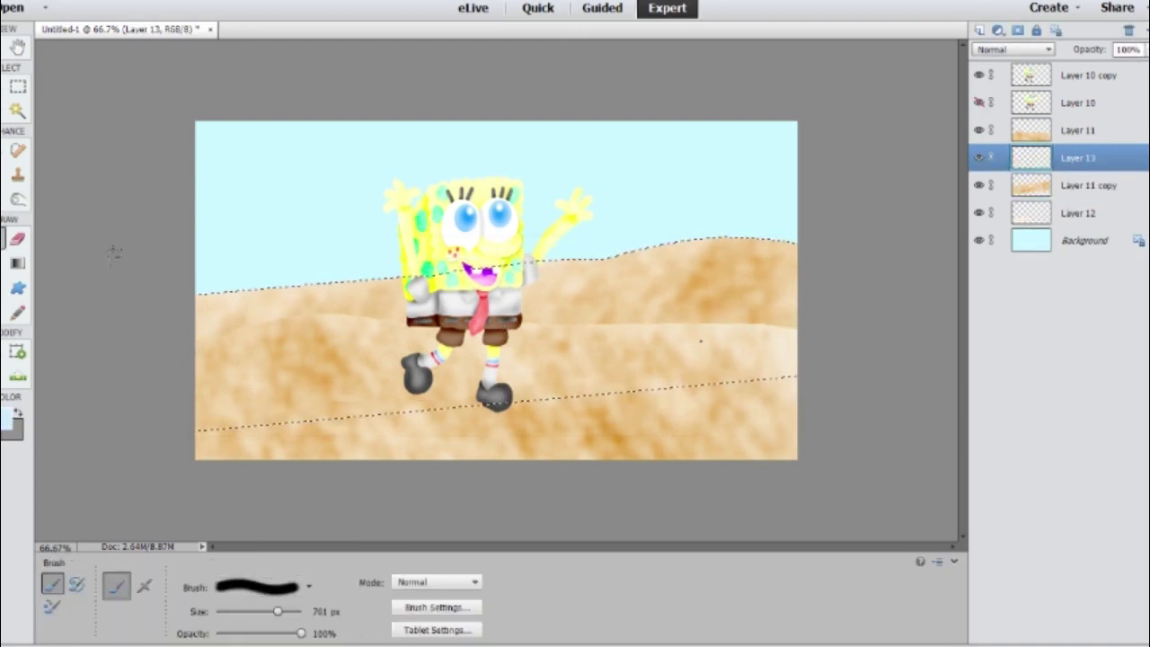
{"action": "left_click_drag", "start_coordinate": [114, 254], "coordinate": [755, 269]}
Mottle the rear dune with pink and pale yellow sampled from the character's mouth and hand
{"action": "key", "text": "alt"}
{"action": "left_click", "coordinate": [485, 277], "text": "alt"}
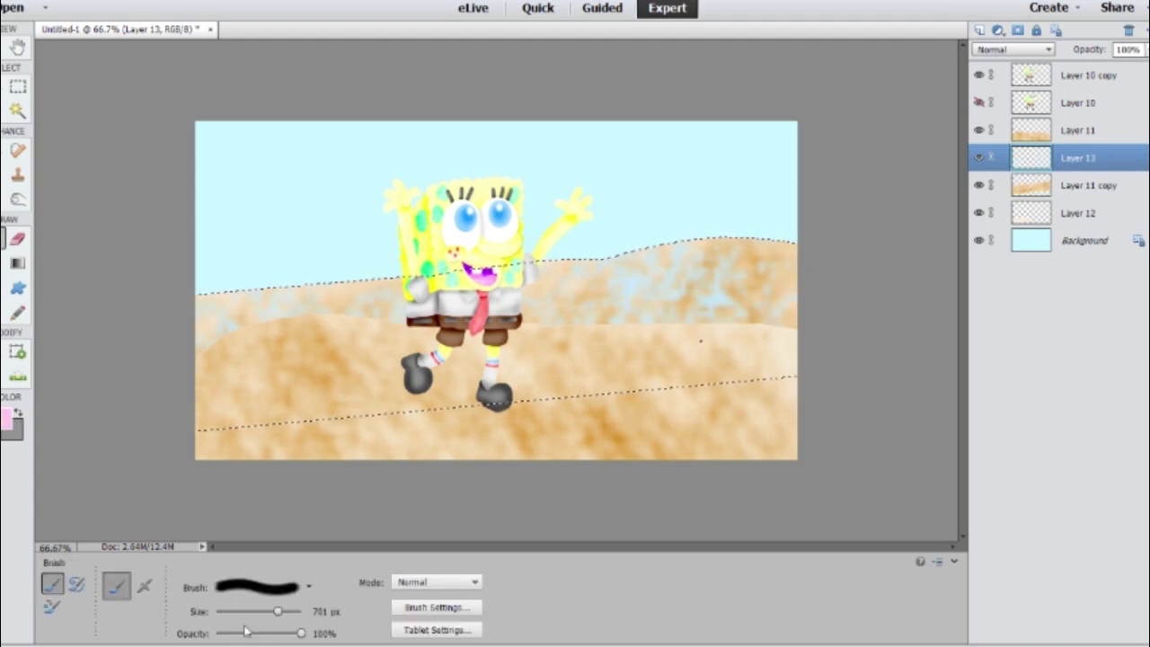
{"action": "left_click_drag", "start_coordinate": [522, 301], "coordinate": [424, 321]}
{"action": "left_click", "coordinate": [576, 227], "text": "alt"}
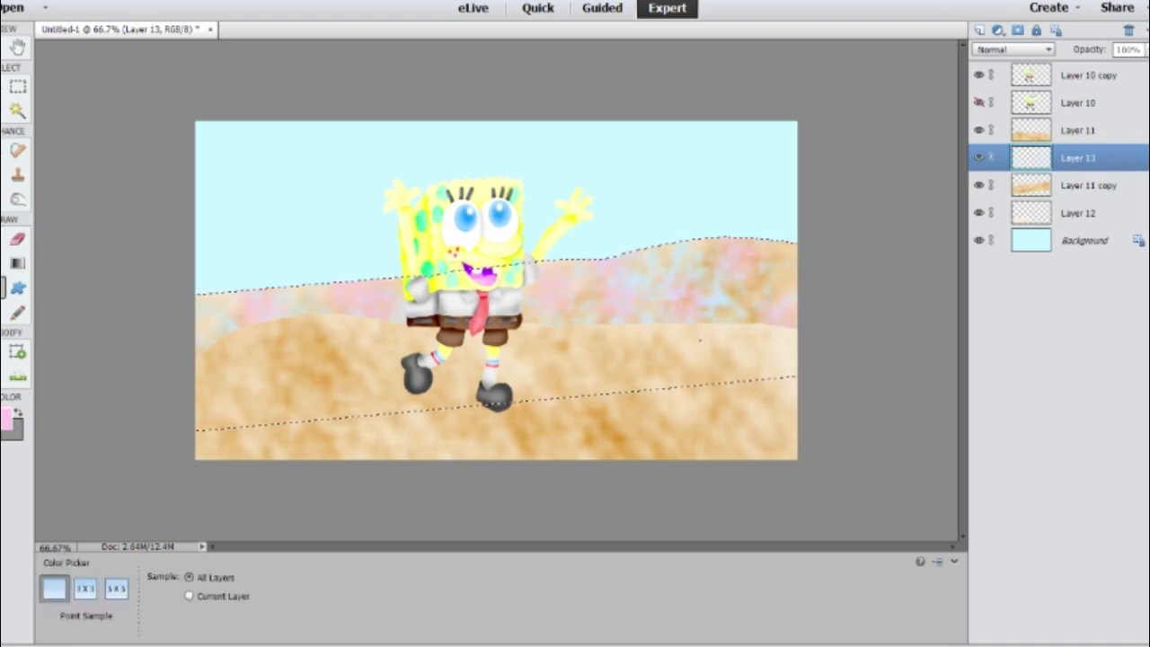
{"action": "mouse_move", "coordinate": [782, 270]}
{"action": "left_mouse_down"}
{"action": "mouse_move", "coordinate": [315, 283]}
{"action": "mouse_move", "coordinate": [205, 310]}
{"action": "left_mouse_up"}
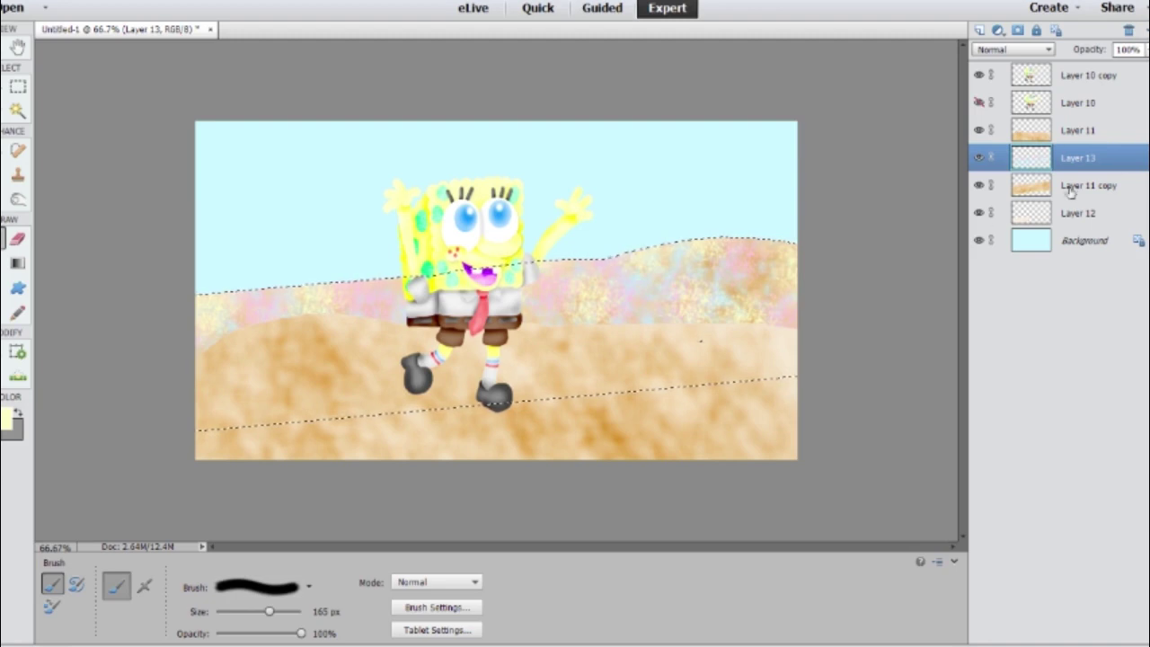
Merge the mottling into the rear dune, then load the front dune as a selection and mottle it with pale yellow using a 528 px textured brush
{"action": "left_click_drag", "start_coordinate": [1071, 191], "coordinate": [1054, 133]}
{"action": "key", "text": "ctrl+e"}
{"action": "key", "text": "bracketright"}
{"action": "key", "text": "bracketright"}
{"action": "key", "text": "bracketright"}
{"action": "key", "text": "bracketright"}
{"action": "key", "text": "bracketright"}
{"action": "key", "text": "bracketright"}
{"action": "key", "text": "bracketright"}
{"action": "key", "text": "bracketright"}
{"action": "key", "text": "bracketright"}
{"action": "key", "text": "bracketright"}
{"action": "left_click", "coordinate": [333, 414]}
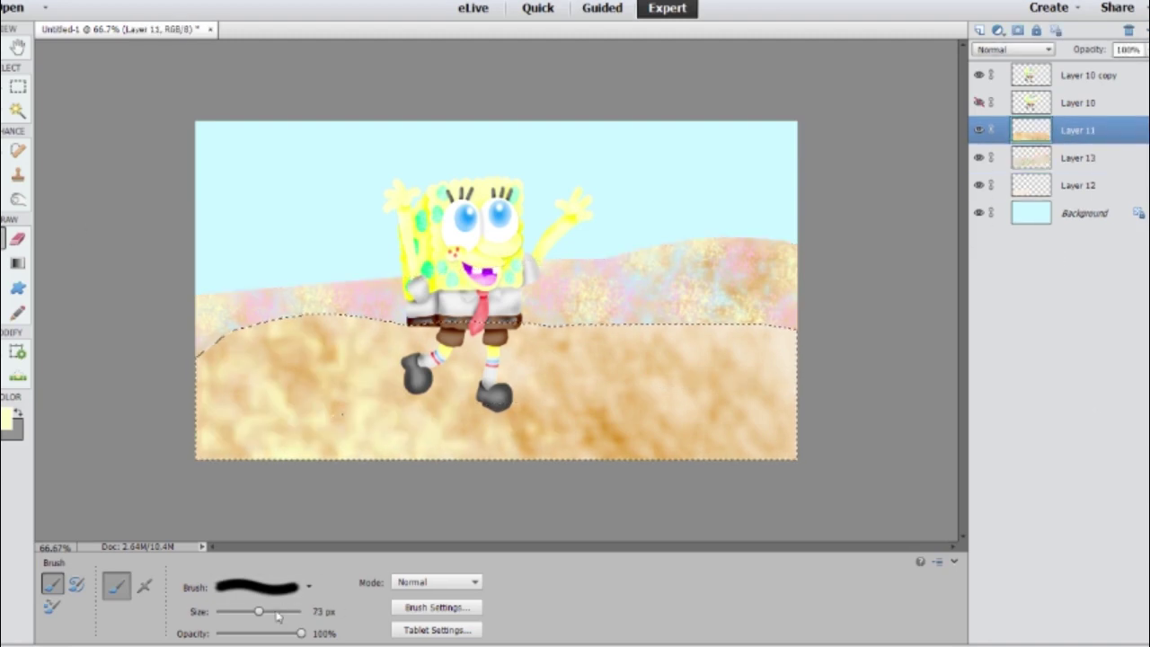
{"action": "left_click", "coordinate": [277, 611]}
{"action": "mouse_move", "coordinate": [297, 395]}
{"action": "left_mouse_down"}
{"action": "mouse_move", "coordinate": [692, 386]}
{"action": "mouse_move", "coordinate": [539, 377]}
{"action": "left_mouse_up"}
Mottle the front dune with light blue sampled from the sky and pink sampled from the rear dune, then clear the selection
{"action": "left_click", "coordinate": [270, 162], "text": "alt"}
{"action": "left_click_drag", "start_coordinate": [611, 422], "coordinate": [342, 334]}
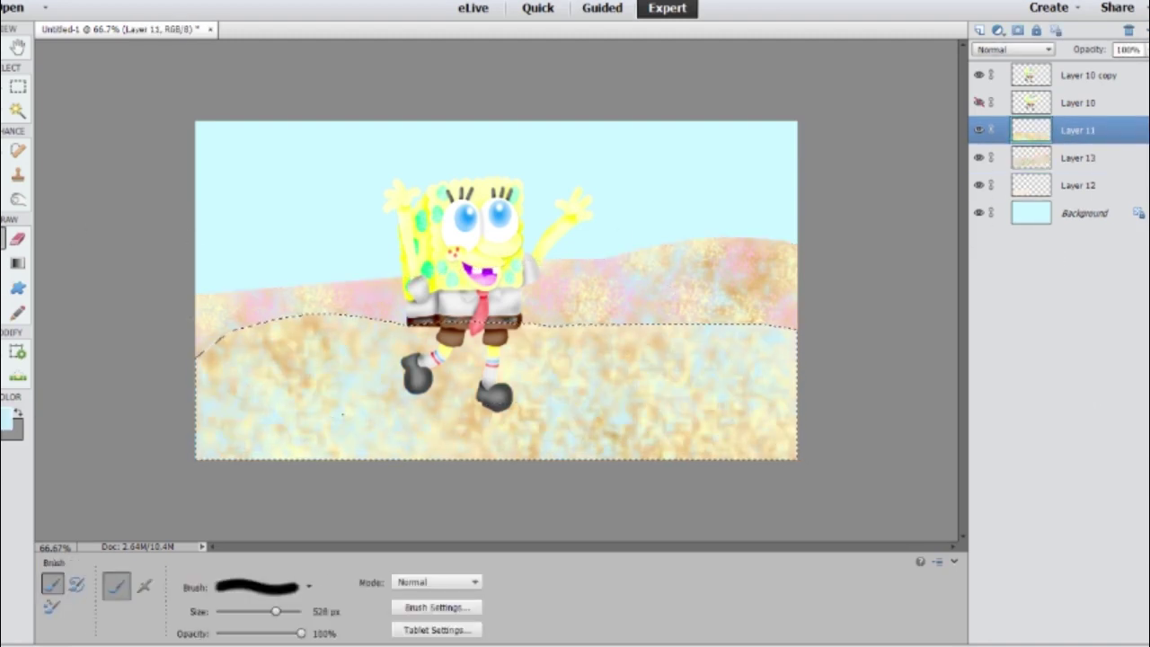
{"action": "left_click", "coordinate": [234, 292], "text": "alt"}
{"action": "mouse_move", "coordinate": [270, 395]}
{"action": "left_mouse_down"}
{"action": "mouse_move", "coordinate": [449, 422]}
{"action": "mouse_move", "coordinate": [764, 413]}
{"action": "left_mouse_up"}
{"action": "key", "text": "ctrl+d"}
Darken the rear dune just above the front dune's crest with the Burn tool at 300 px, Shadows range and 100% exposure
{"action": "left_click", "coordinate": [1078, 157]}
{"action": "left_click", "coordinate": [17, 85]}
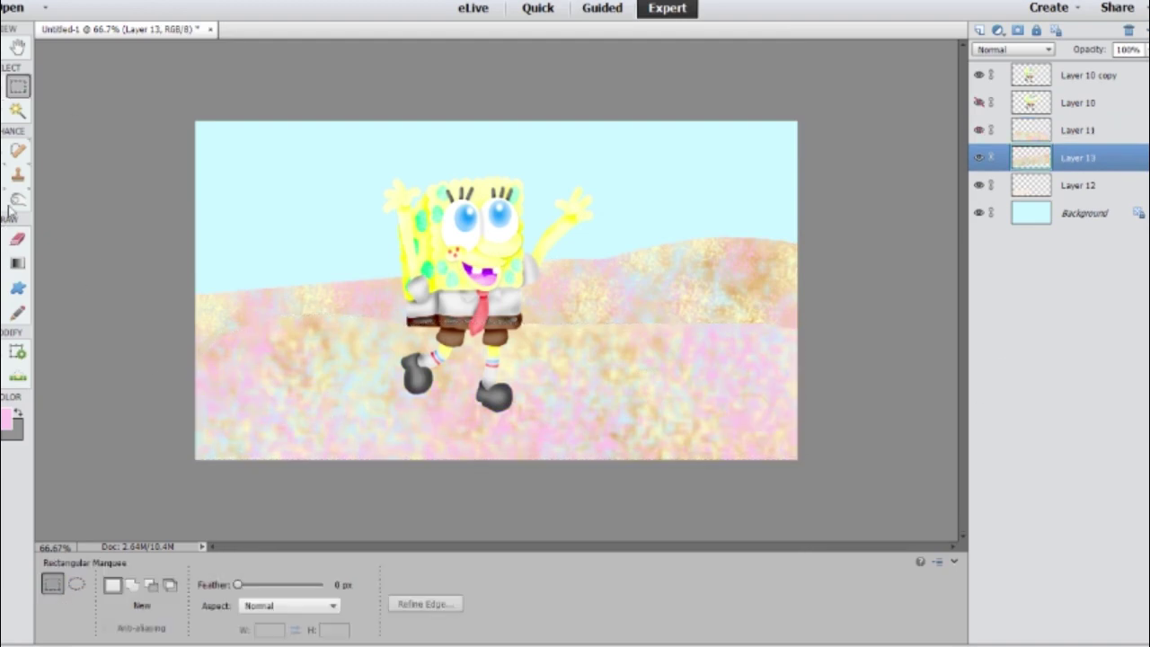
{"action": "left_click", "coordinate": [18, 199]}
{"action": "key", "text": "bracketleft"}
{"action": "left_click_drag", "start_coordinate": [207, 324], "coordinate": [791, 305]}
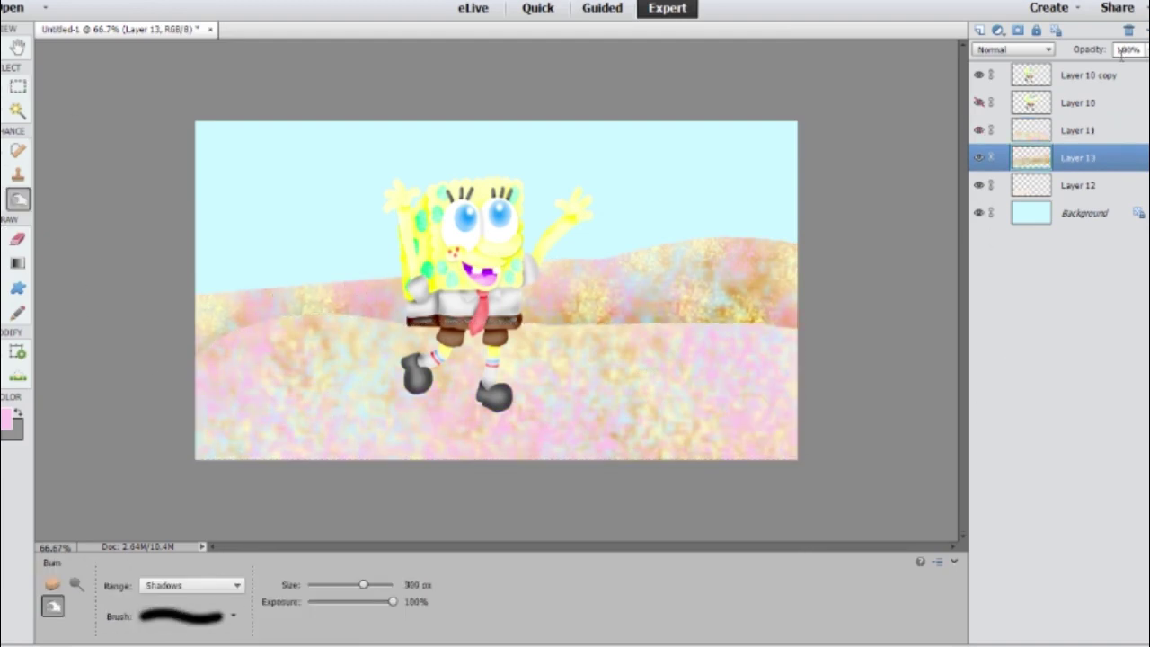
Add a layer beneath the rear dune and paint a pink flower outline with a filled centre in the left sky using a 21 px brush
{"action": "key", "text": "b"}
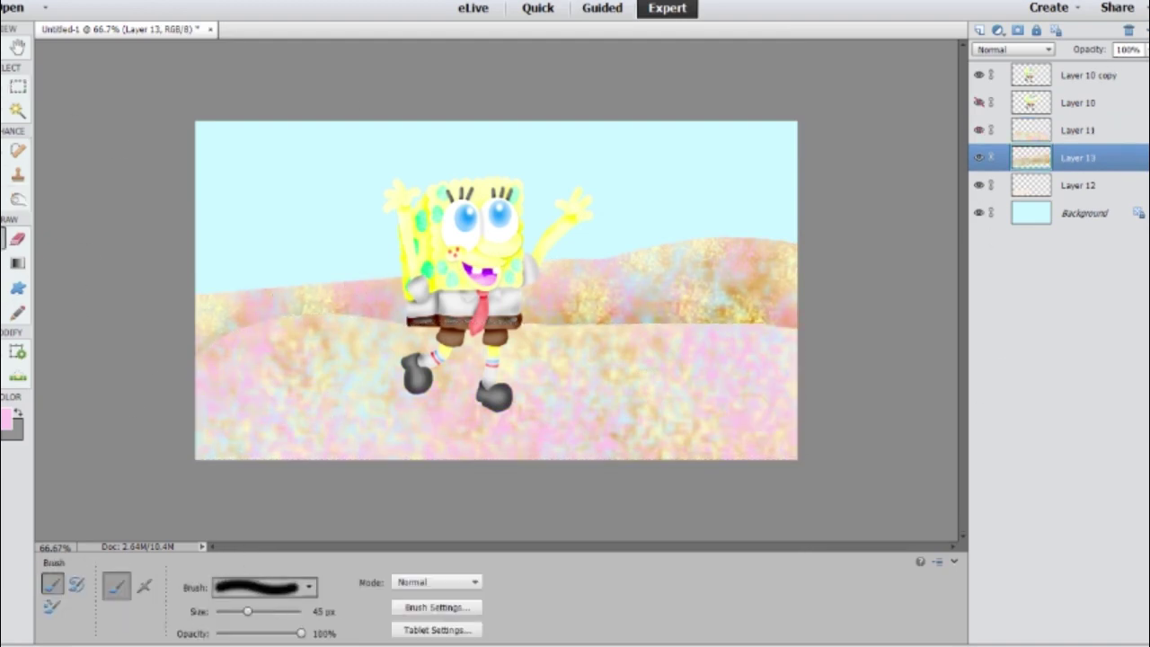
{"action": "left_click", "coordinate": [979, 29], "text": "ctrl"}
{"action": "key", "text": "bracketleft"}
{"action": "key", "text": "bracketleft"}
{"action": "key", "text": "bracketleft"}
{"action": "mouse_move", "coordinate": [292, 212]}
{"action": "left_mouse_down"}
{"action": "mouse_move", "coordinate": [320, 156]}
{"action": "mouse_move", "coordinate": [297, 273]}
{"action": "left_mouse_up"}
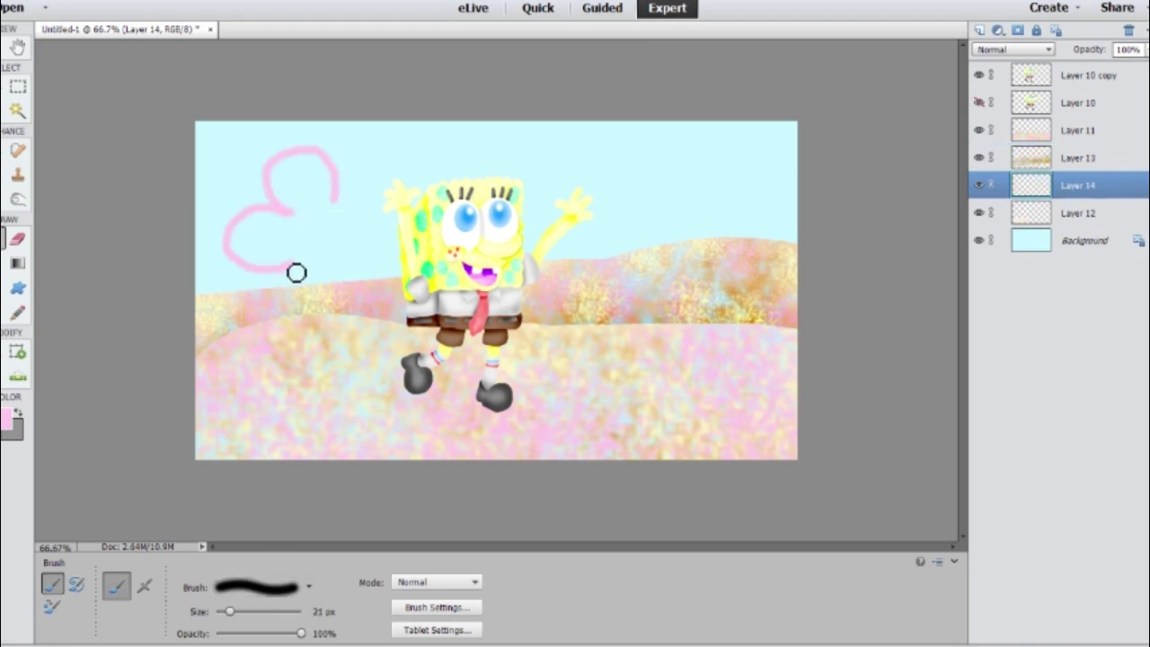
{"action": "left_click_drag", "start_coordinate": [338, 180], "coordinate": [400, 192]}
{"action": "left_click_drag", "start_coordinate": [334, 236], "coordinate": [342, 266]}
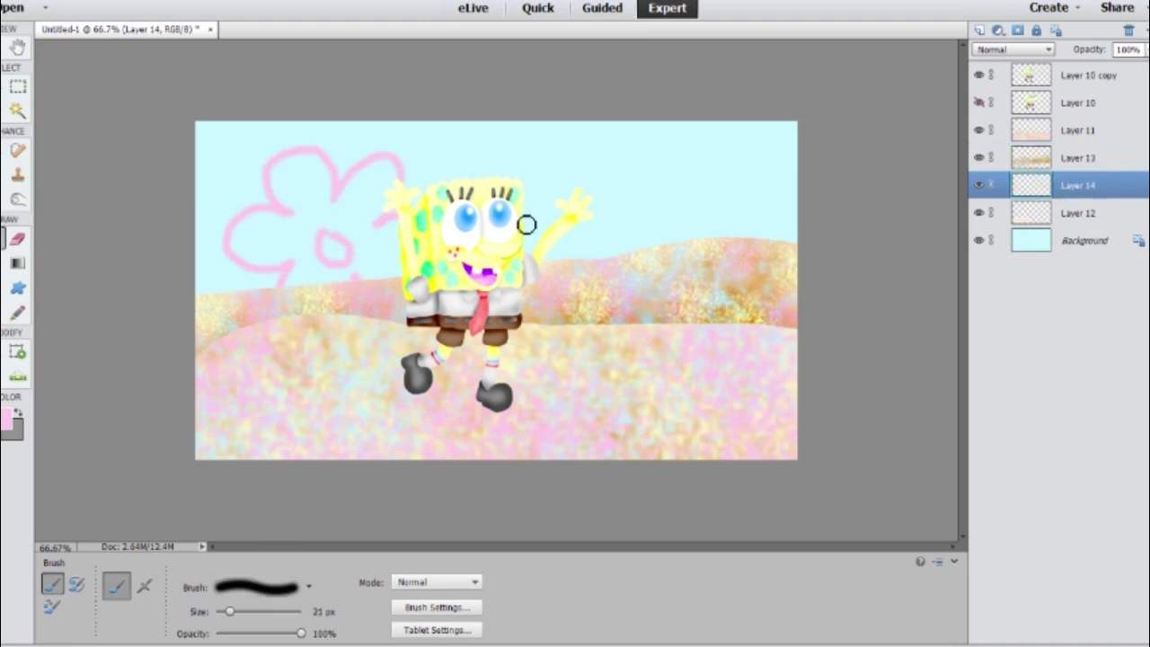
{"action": "left_click", "coordinate": [332, 236]}
Paint a lavender flower outline with a small round centre in the sky behind the character's raised right-side hand
{"action": "key", "text": "i"}
{"action": "key", "text": "b"}
{"action": "left_click_drag", "start_coordinate": [647, 193], "coordinate": [719, 275]}
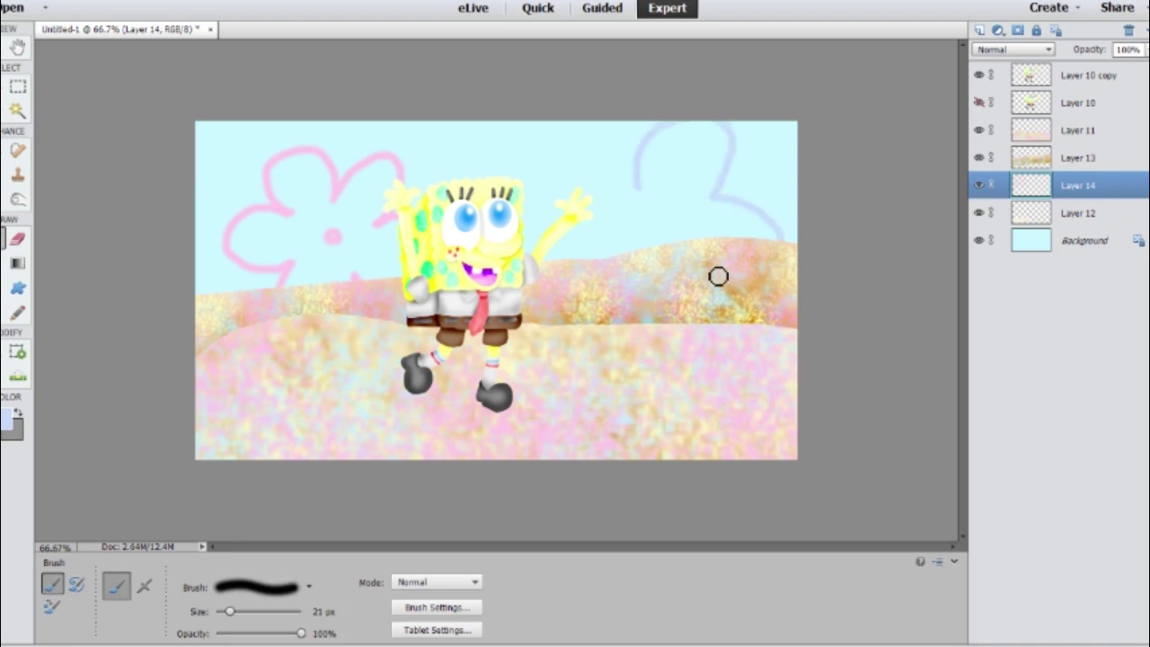
{"action": "left_click_drag", "start_coordinate": [616, 256], "coordinate": [604, 180]}
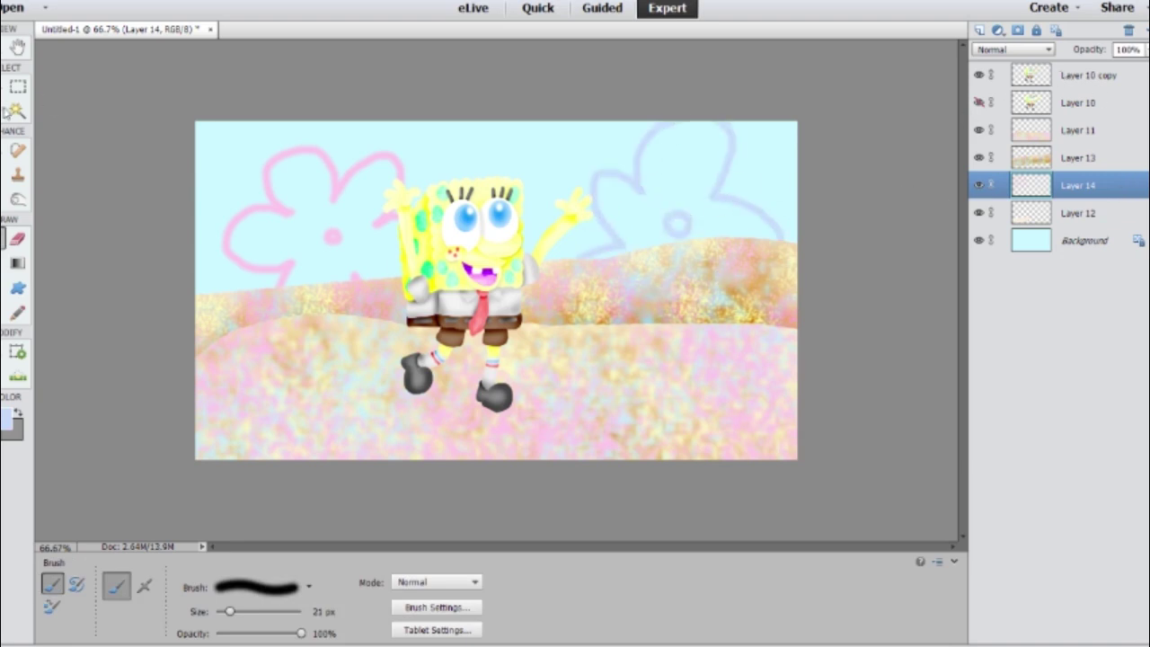
Enlarge the character slightly and shift it toward the right of the scene
{"action": "key", "text": "v"}
{"action": "left_click_drag", "start_coordinate": [468, 252], "coordinate": [521, 269]}
Draw a wide grey ellipse beneath the character's feet at 40% opacity and erase its edges into a soft ground shadow
{"action": "key", "text": "u"}
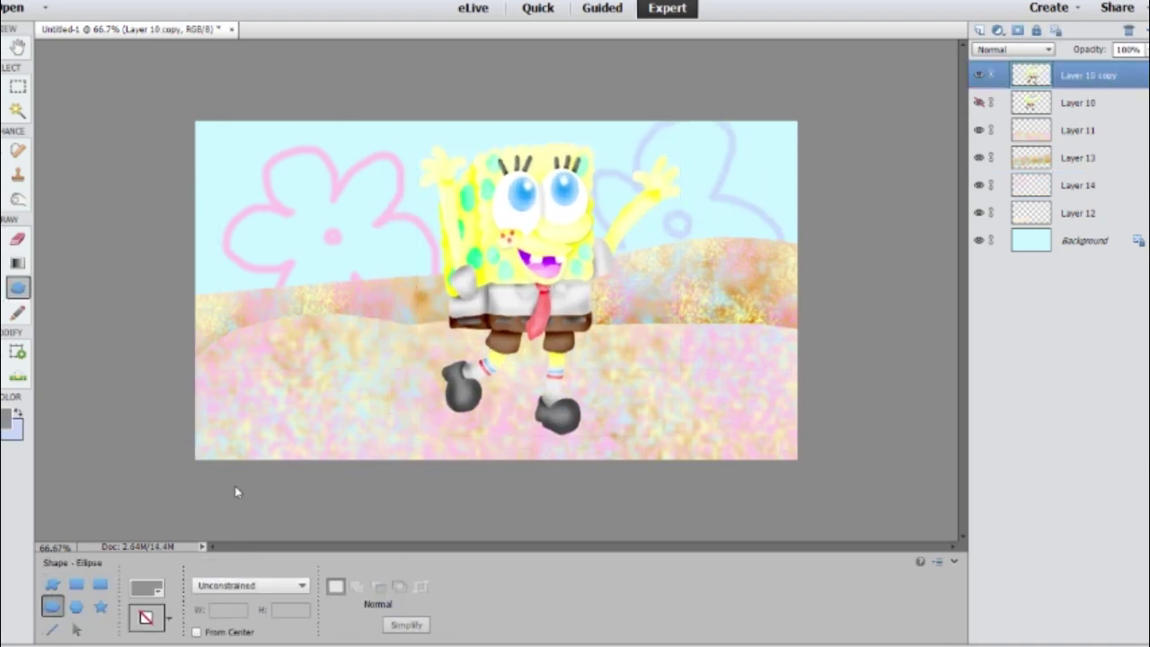
{"action": "left_click_drag", "start_coordinate": [373, 380], "coordinate": [665, 448]}
{"action": "key", "text": "4"}
{"action": "key", "text": "m"}
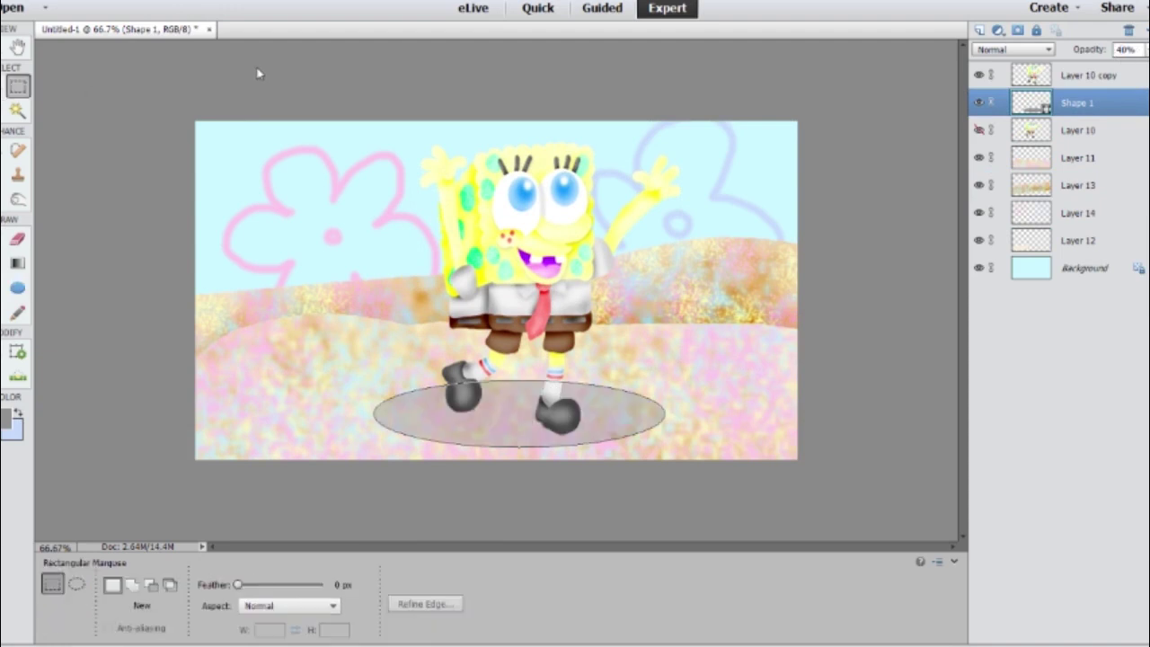
{"action": "key", "text": "e"}
{"action": "mouse_move", "coordinate": [405, 395]}
{"action": "left_mouse_down"}
{"action": "mouse_move", "coordinate": [619, 448]}
{"action": "mouse_move", "coordinate": [509, 374]}
{"action": "mouse_move", "coordinate": [548, 452]}
{"action": "left_mouse_up"}
Give the character a drop shadow, add a Brightness/Contrast adjustment masked to it, and merge the adjustment with the character
{"action": "left_click", "coordinate": [1063, 75]}
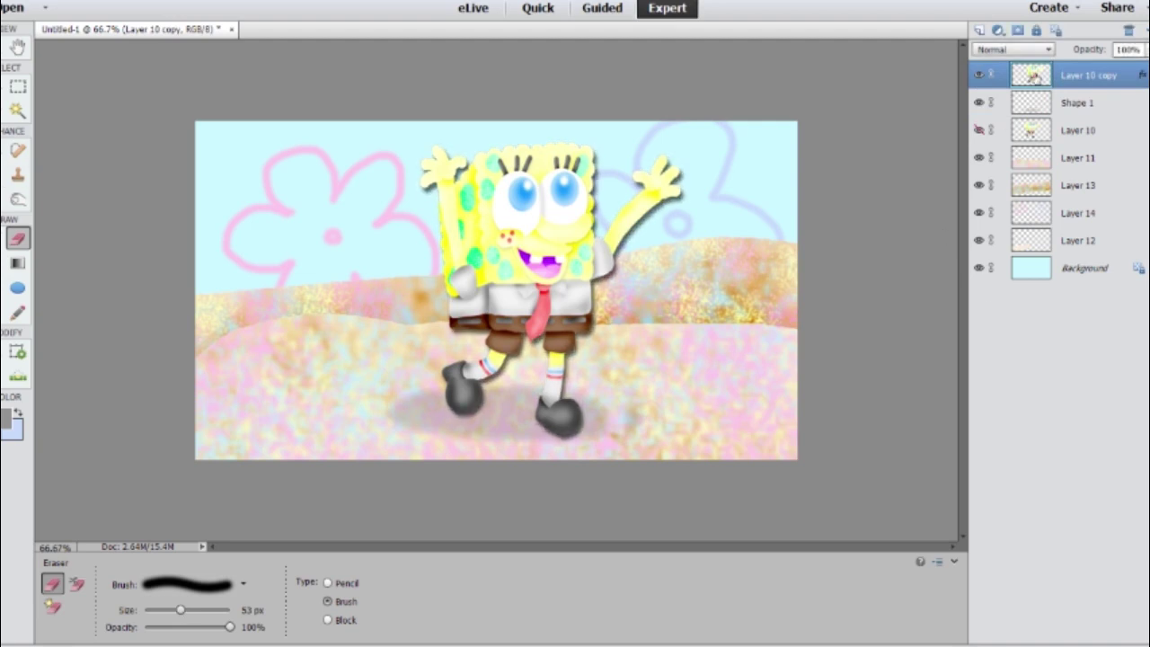
{"action": "left_click", "coordinate": [998, 30]}
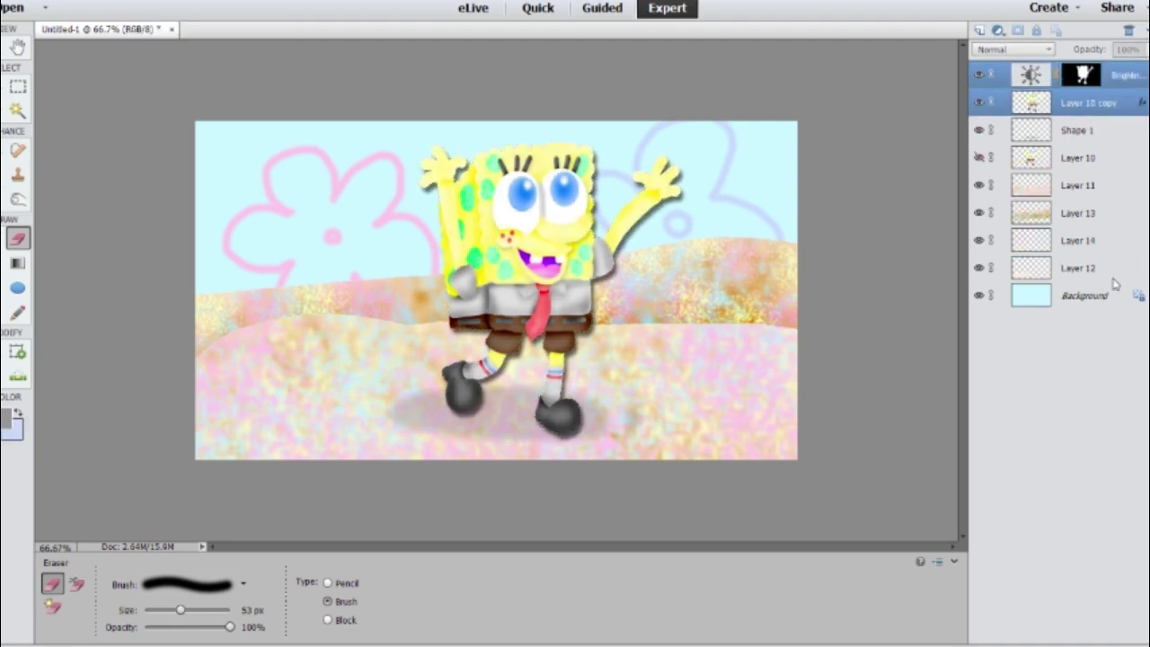
{"action": "key", "text": "ctrl+e"}
Paste the llama logo, shrink it, set its opacity to 50%, and place it over the character's feet as a watermark
{"action": "key", "text": "ctrl+v"}
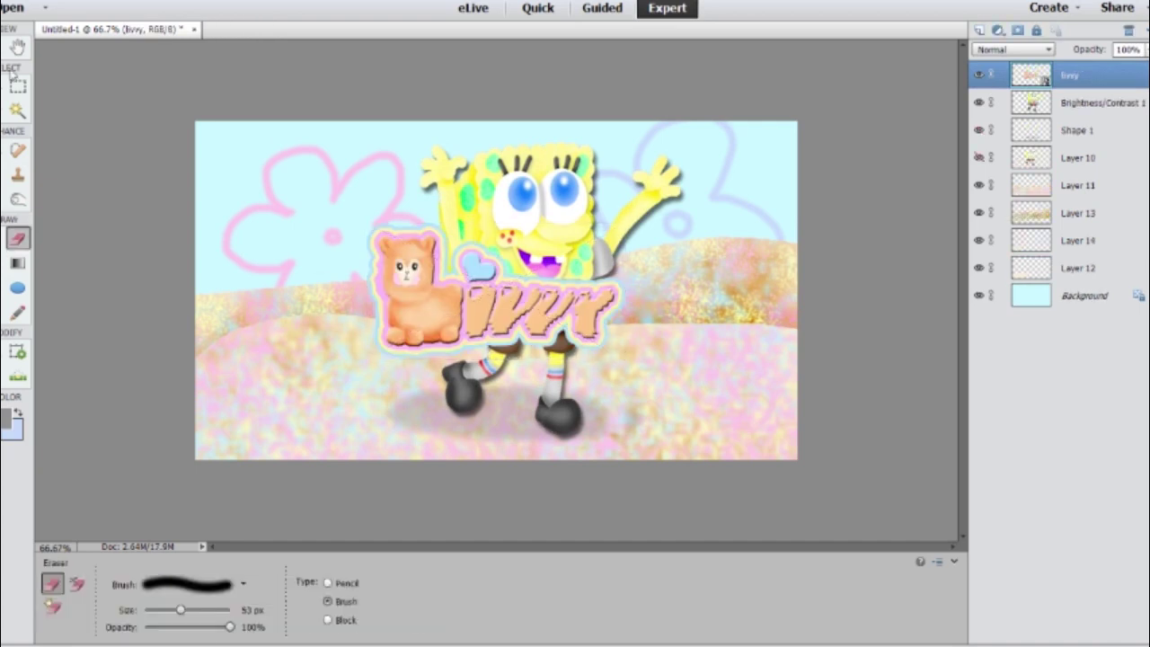
{"action": "key", "text": "v"}
{"action": "left_click_drag", "start_coordinate": [513, 270], "coordinate": [488, 489]}
{"action": "left_click_drag", "start_coordinate": [630, 551], "coordinate": [541, 443]}
{"action": "key", "text": "Return"}
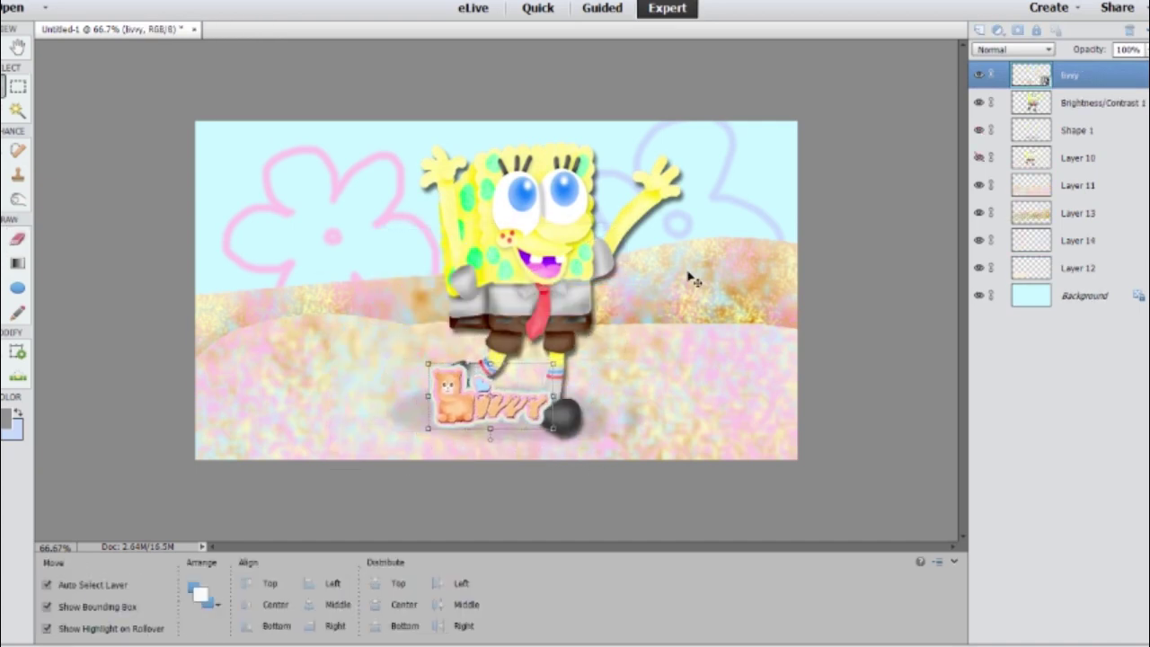
{"action": "key", "text": "5"}
{"action": "left_click_drag", "start_coordinate": [463, 422], "coordinate": [531, 463]}
Draw a light blue bevelled circle over the pink flower as a bubble, then shade it with the Sponge and Dodge tools
{"action": "left_click", "coordinate": [435, 512]}
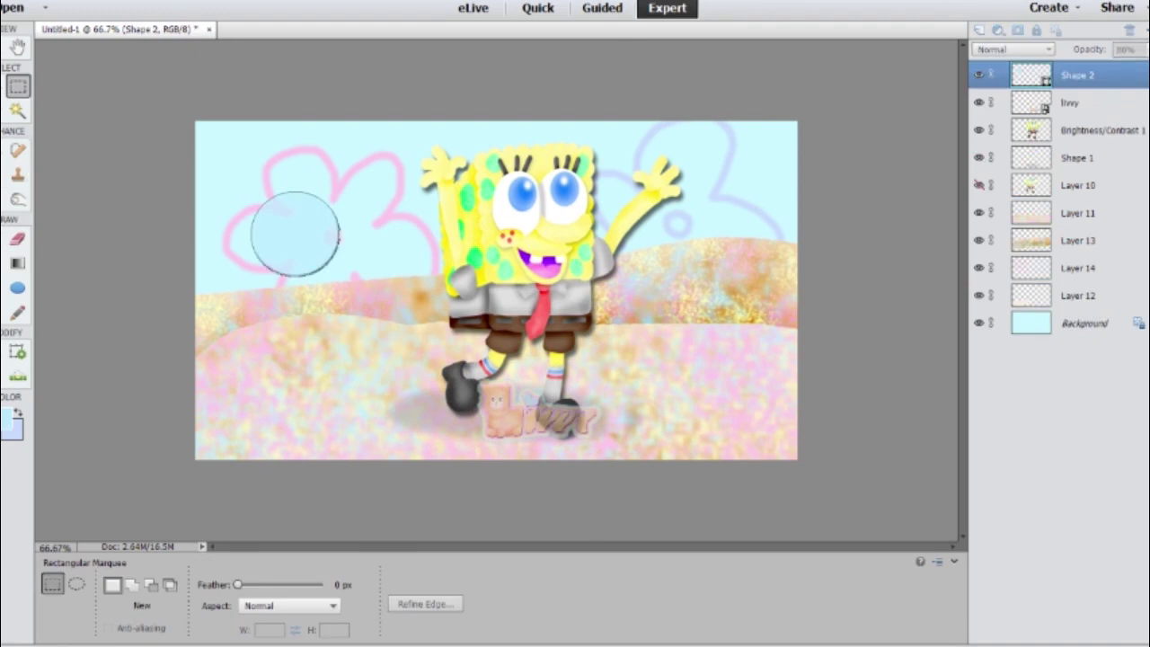
{"action": "left_click", "coordinate": [18, 198]}
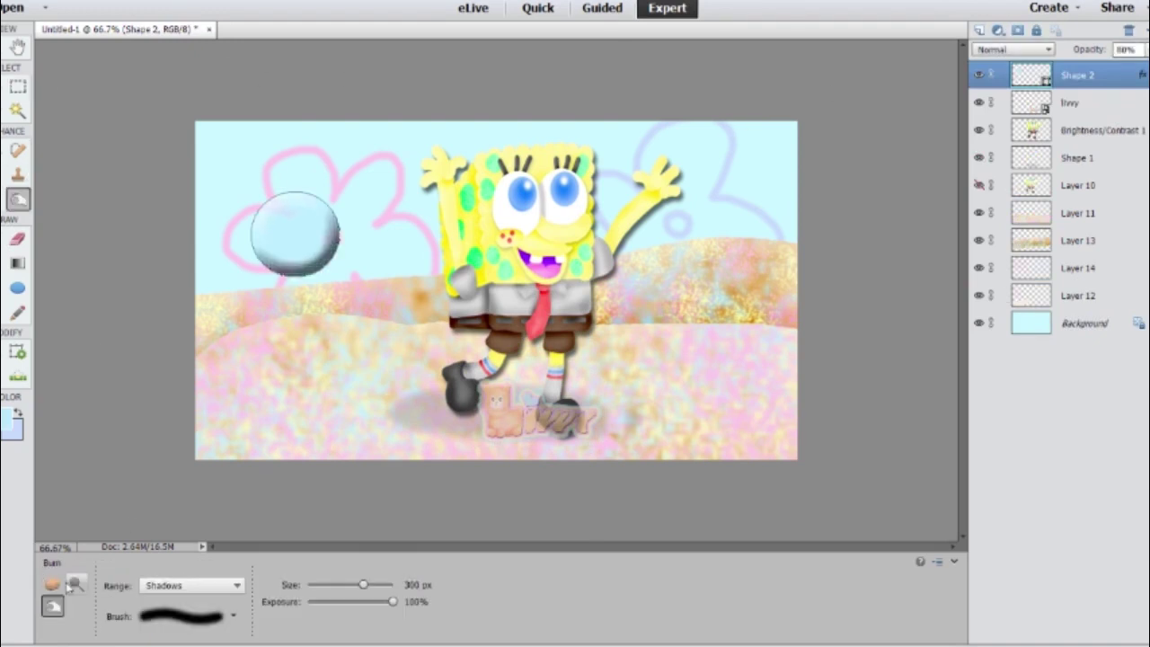
{"action": "left_click", "coordinate": [52, 584]}
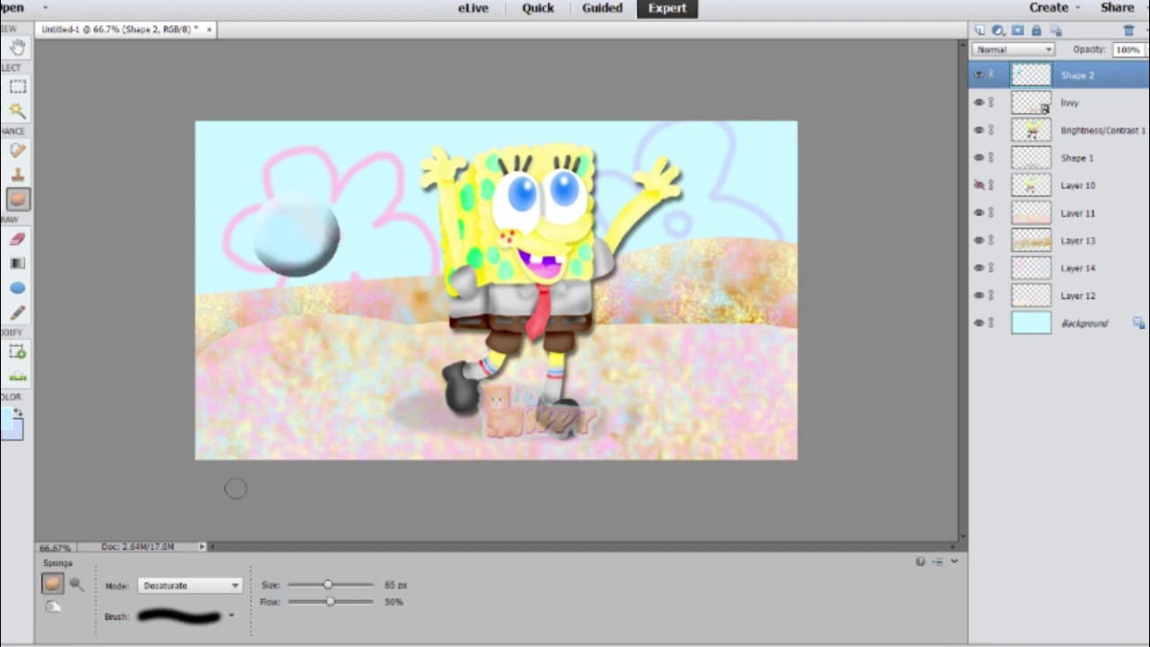
{"action": "left_click", "coordinate": [76, 584]}
{"action": "left_click", "coordinate": [312, 224]}
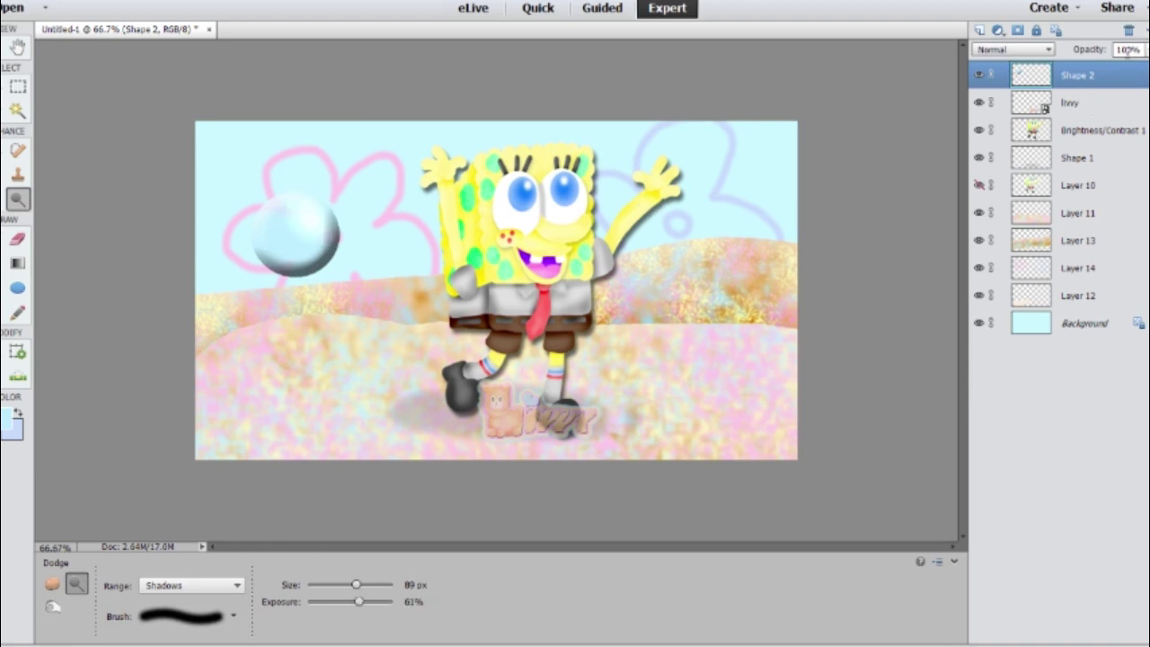
Set the bubble's opacity to 80% and reposition it on the sand left of the character
{"action": "left_click_drag", "start_coordinate": [1089, 49], "coordinate": [1078, 47]}
{"action": "key", "text": "v"}
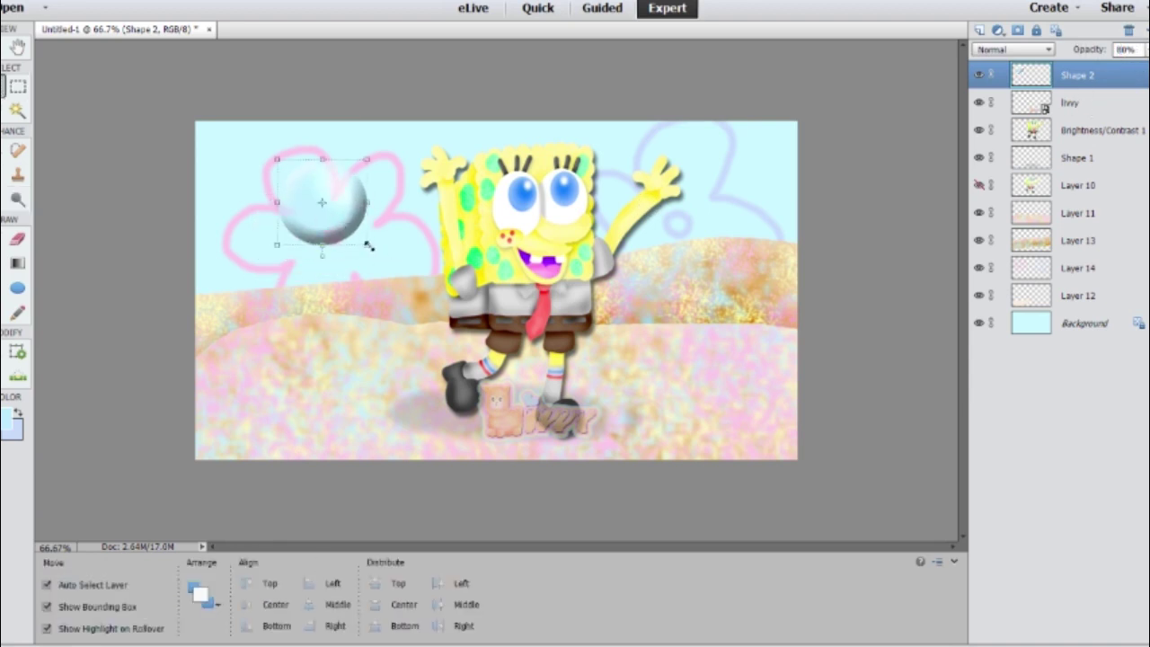
{"action": "mouse_move", "coordinate": [323, 249]}
{"action": "left_mouse_down"}
{"action": "mouse_move", "coordinate": [340, 251]}
{"action": "mouse_move", "coordinate": [355, 342]}
{"action": "mouse_move", "coordinate": [336, 349]}
{"action": "mouse_move", "coordinate": [710, 196]}
{"action": "left_mouse_up"}
Duplicate the bubble three times at smaller sizes, spread the copies around the character, and merge all four bubbles into one layer
{"action": "key", "text": "ctrl+j"}
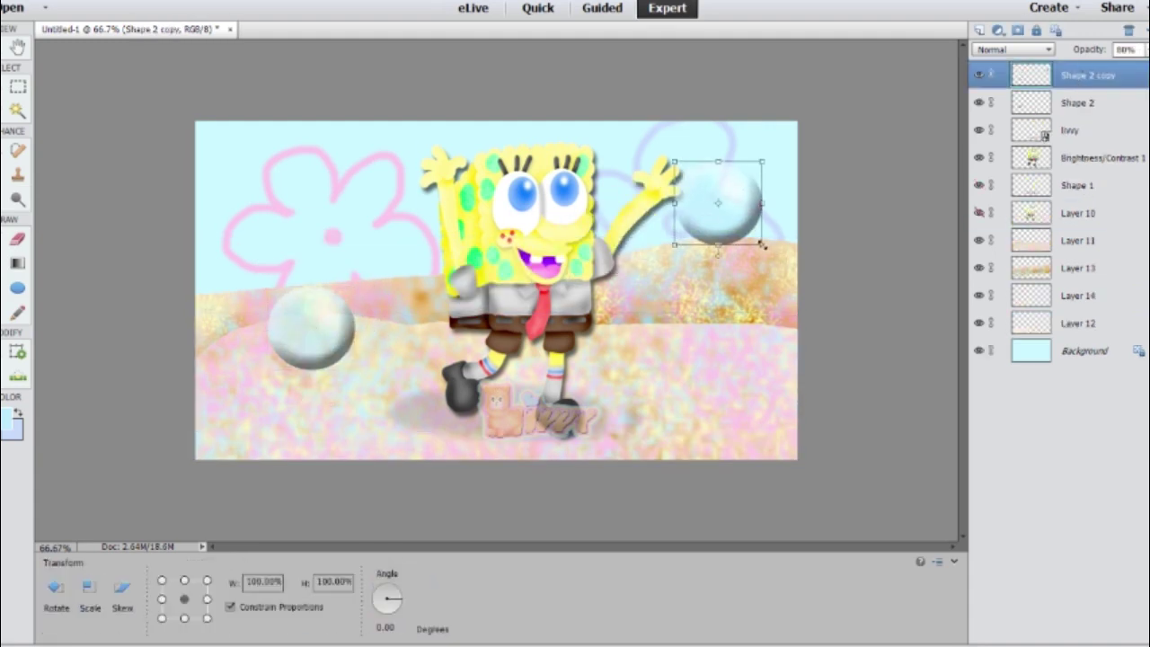
{"action": "key", "text": "ctrl+j"}
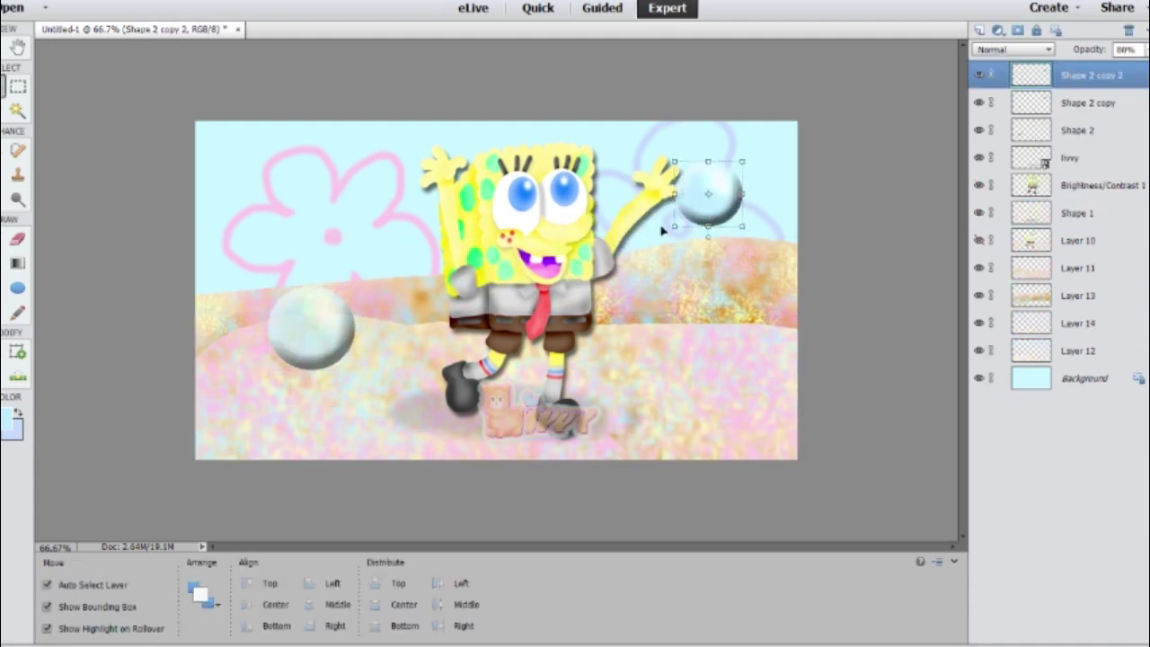
{"action": "left_click_drag", "start_coordinate": [708, 193], "coordinate": [393, 183]}
{"action": "key", "text": "ctrl+j"}
{"action": "key", "text": "Return"}
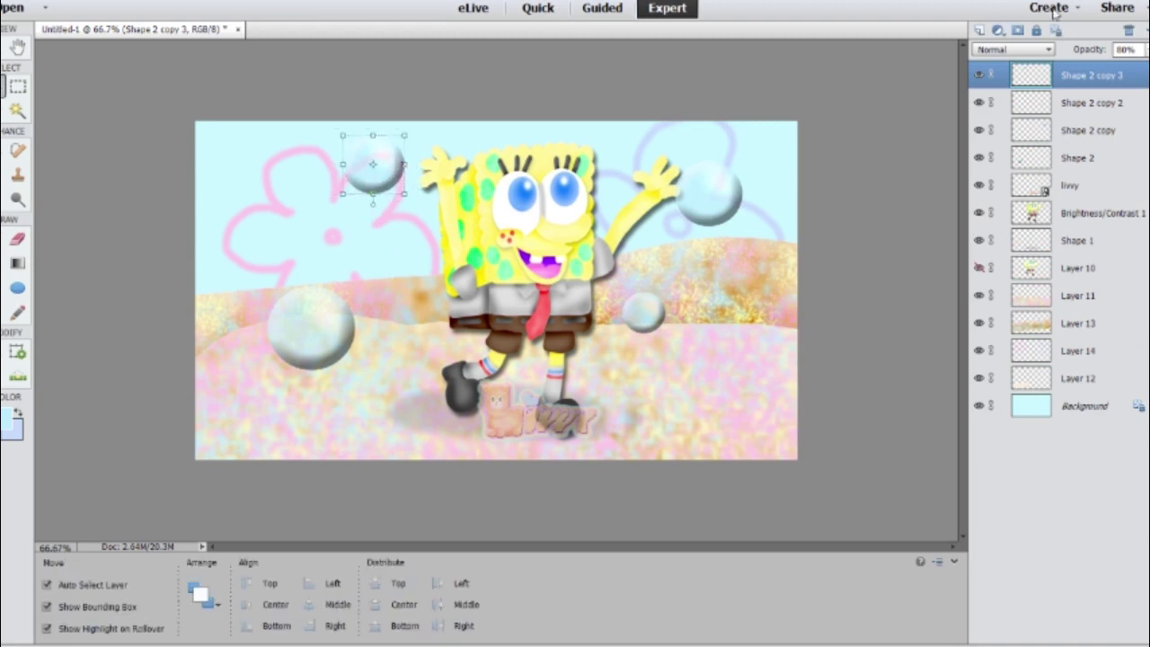
{"action": "left_click", "coordinate": [1088, 159], "text": "shift"}
{"action": "key", "text": "ctrl+e"}
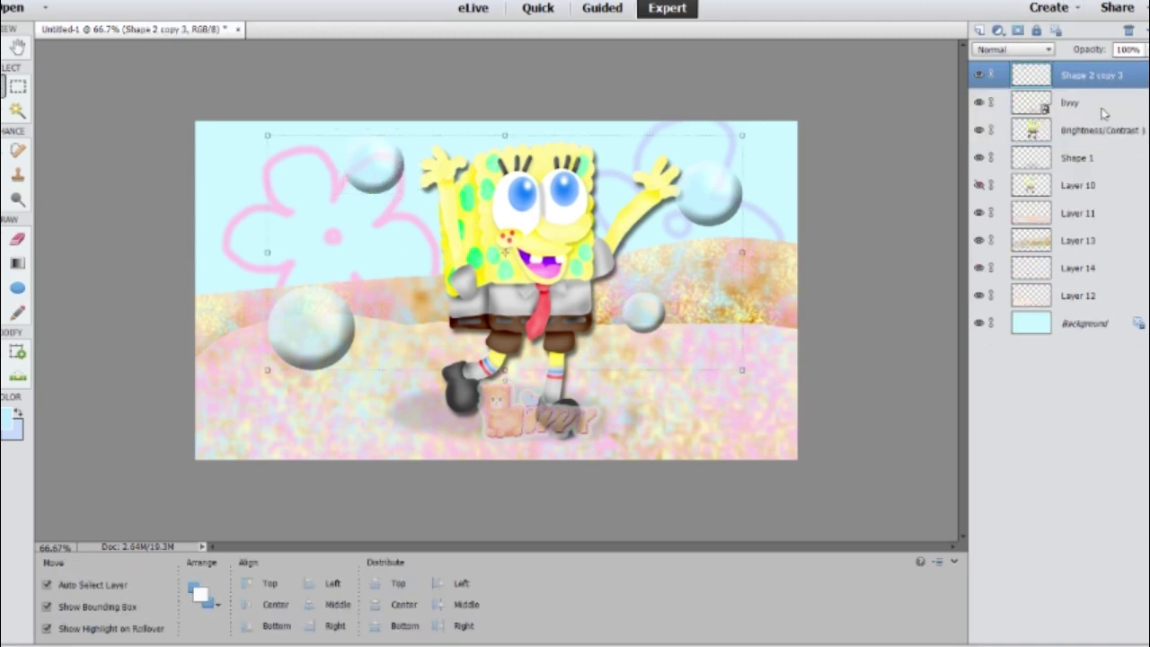
Duplicate the merged bubbles, rotate the copy about 149 degrees, enlarge it to about 149%, and shift it lower across the scene
{"action": "left_click_drag", "start_coordinate": [710, 191], "coordinate": [701, 267]}
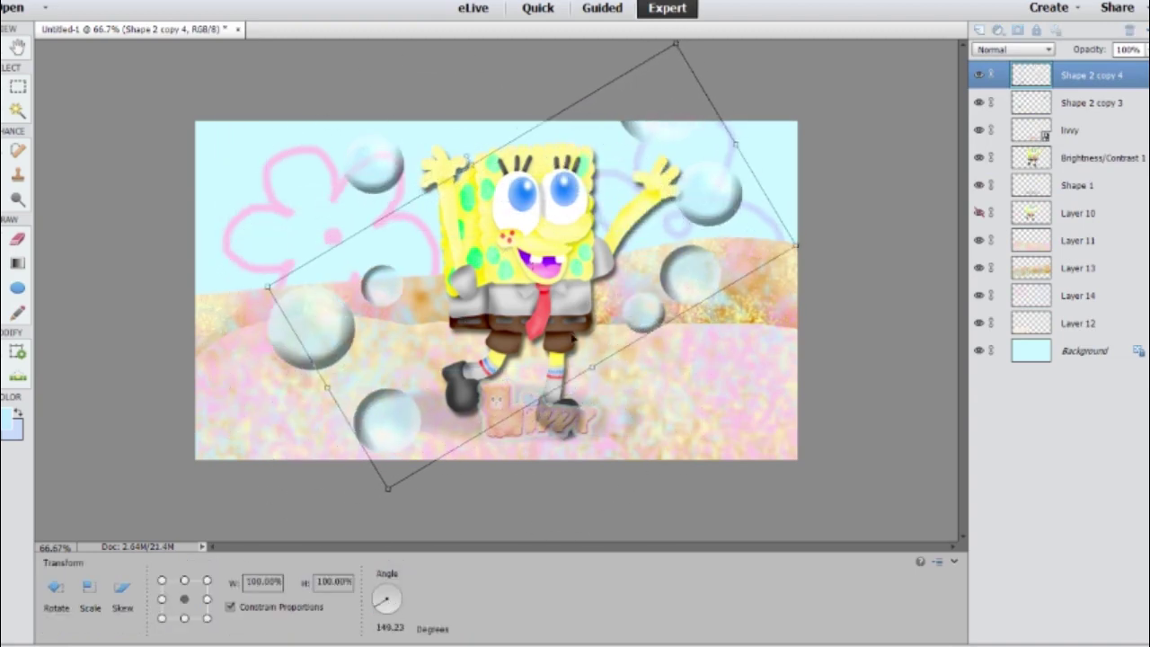
{"action": "left_click_drag", "start_coordinate": [337, 390], "coordinate": [234, 422]}
{"action": "left_click_drag", "start_coordinate": [747, 153], "coordinate": [848, 314]}
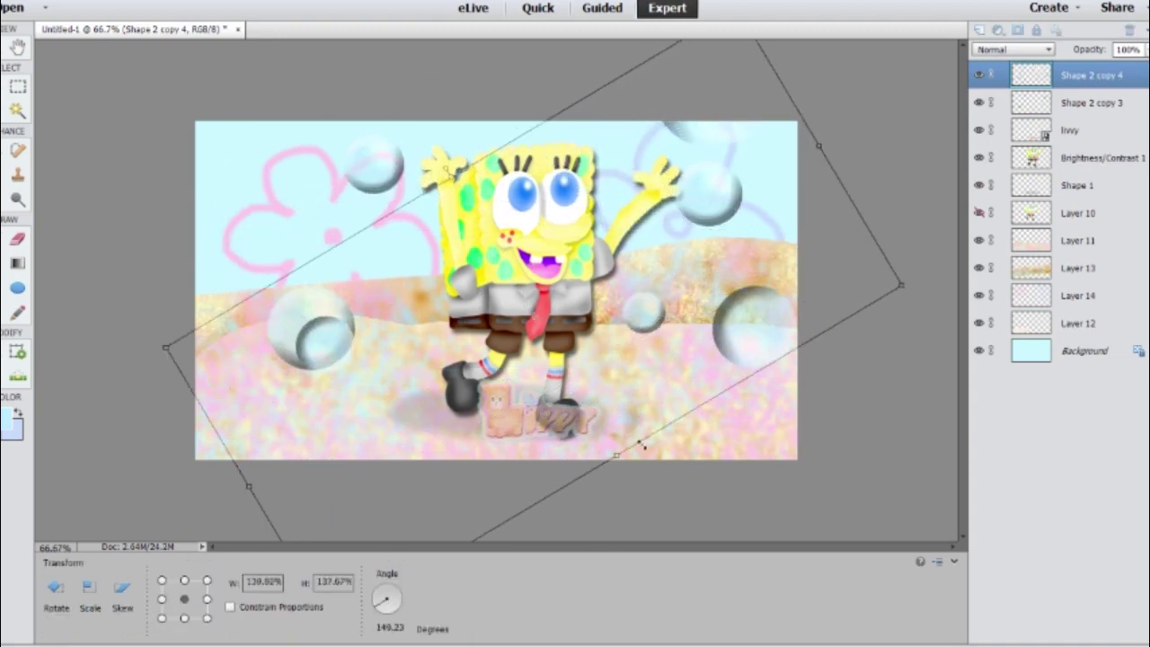
{"action": "left_click_drag", "start_coordinate": [678, 373], "coordinate": [706, 349]}
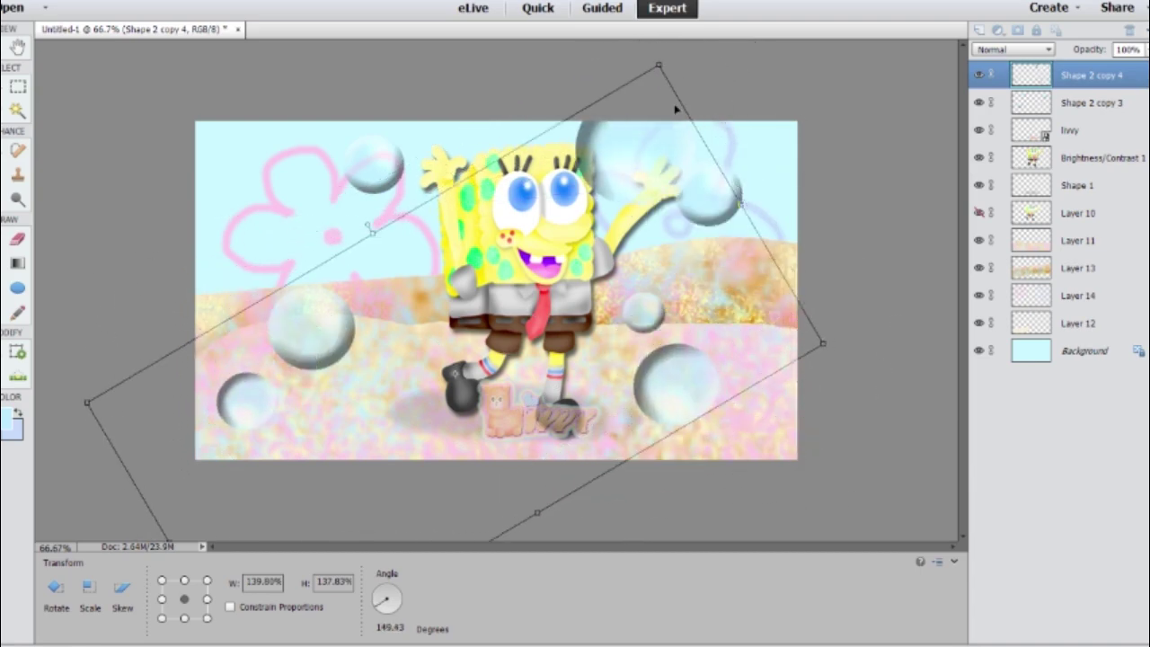
{"action": "key", "text": "ctrl+minus"}
{"action": "key", "text": "ctrl+minus"}
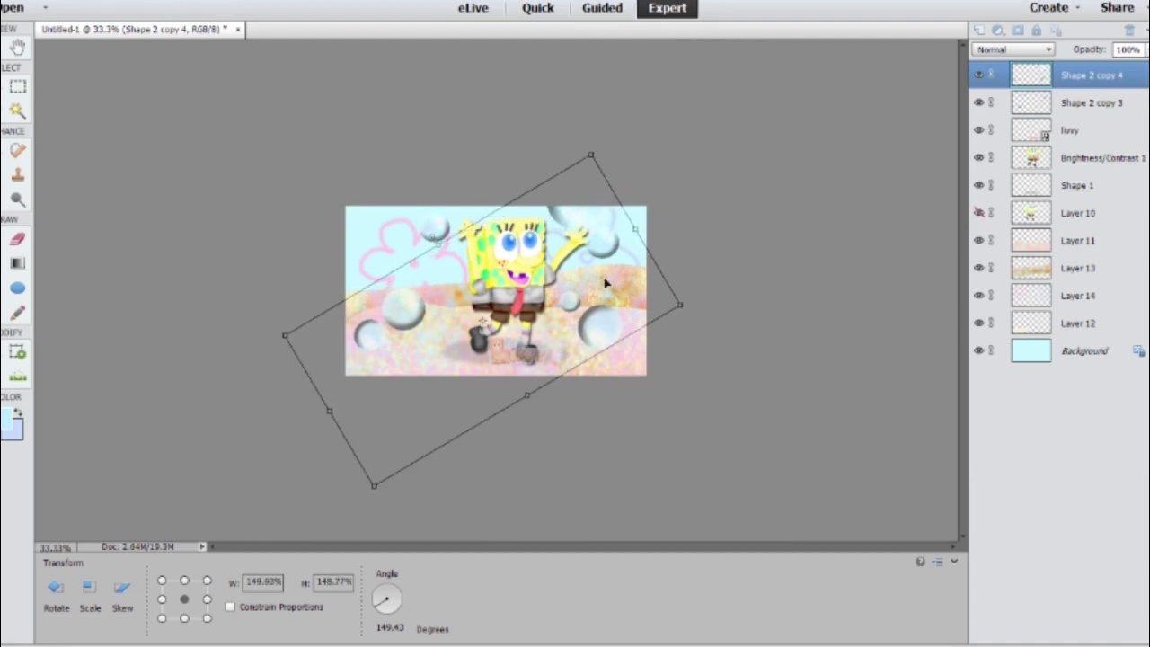
{"action": "key", "text": "Return"}
Make two more copies of the original bubble group and offset them so bubbles reach the scene's edges and the character's feet
{"action": "left_click", "coordinate": [409, 310]}
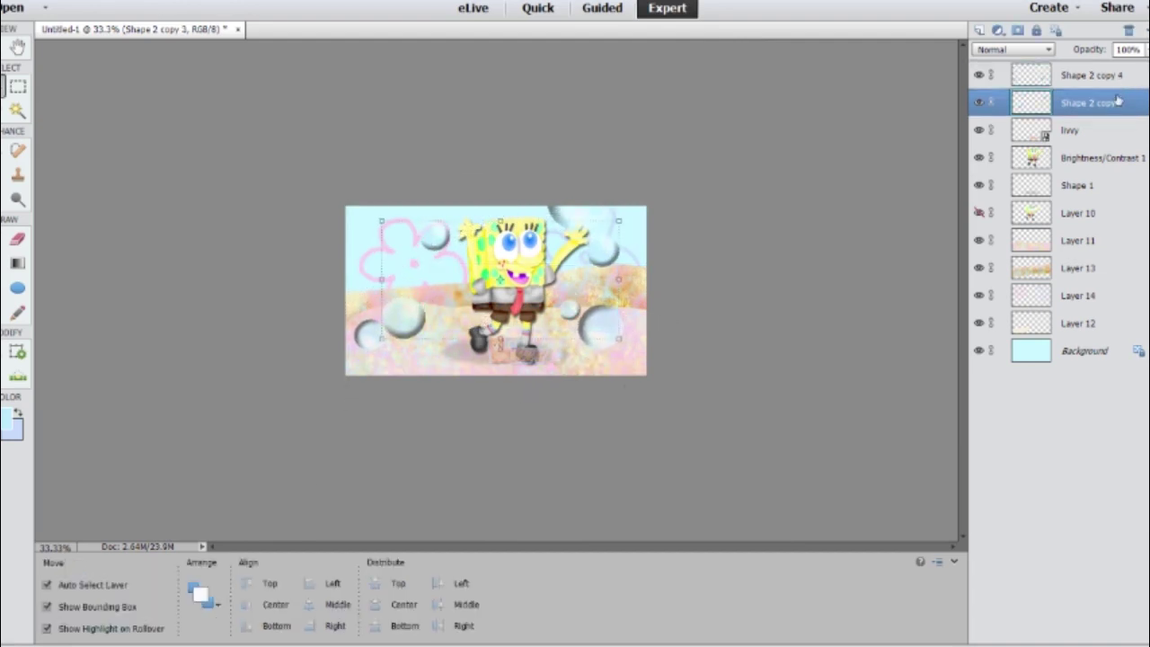
{"action": "left_click_drag", "start_coordinate": [444, 247], "coordinate": [637, 360], "text": "alt"}
{"action": "left_click", "coordinate": [855, 227]}
{"action": "key", "text": "ctrl+plus"}
{"action": "key", "text": "ctrl+plus"}
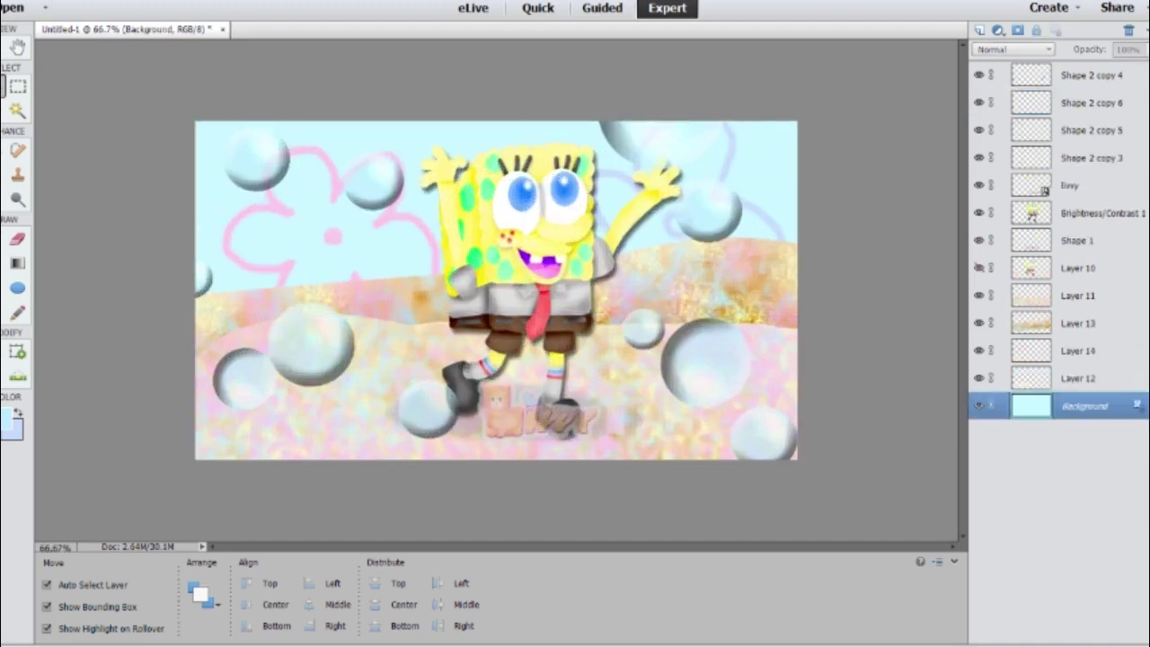